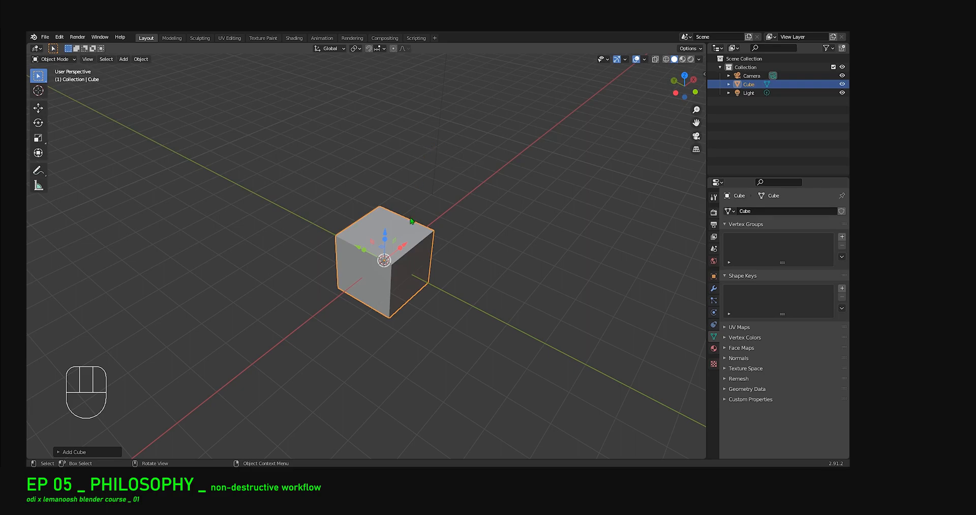
mouse_move(403, 292)
middle_mouse_down()
mouse_move(383, 285)
mouse_move(407, 282)
middle_mouse_up()
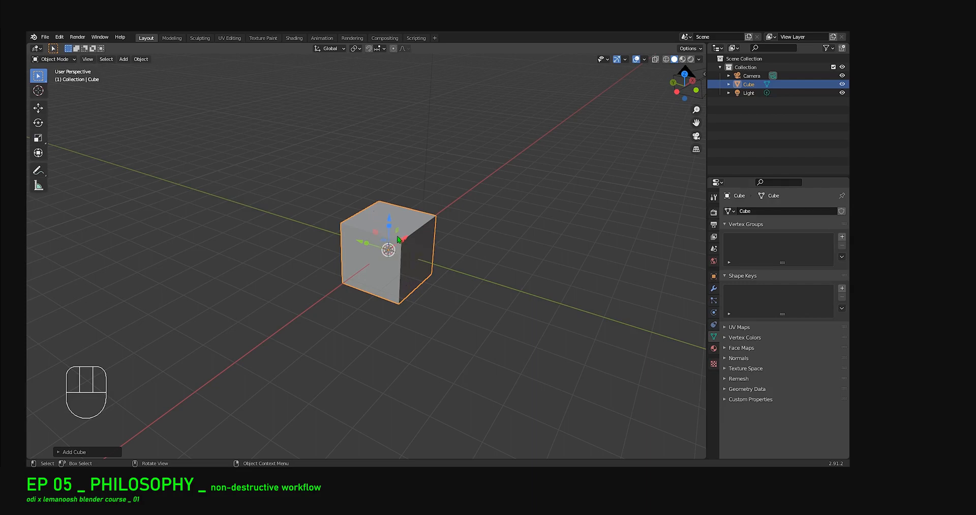
scroll(407, 251, "up", 2)
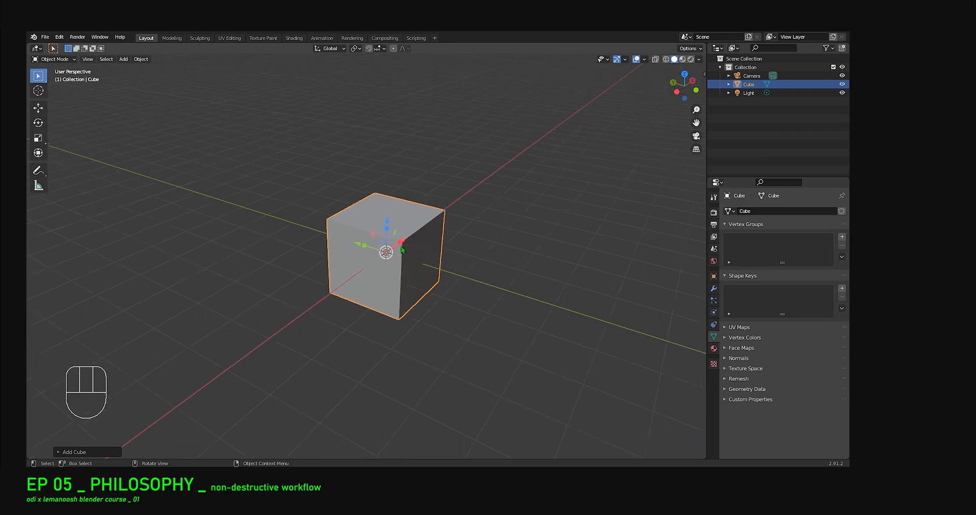
middle_click_drag(422, 280, 401, 282)
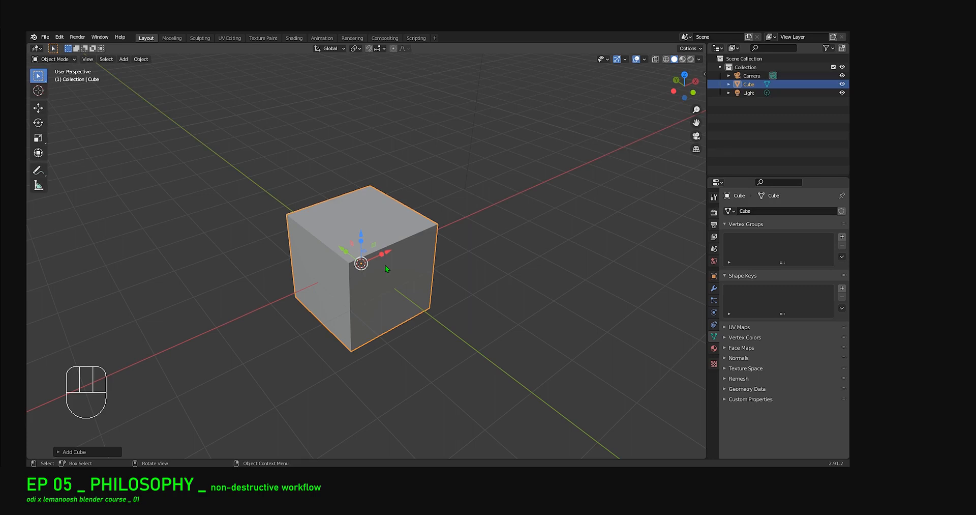
mouse_move(377, 297)
middle_mouse_down()
mouse_move(377, 309)
mouse_move(393, 306)
mouse_move(383, 295)
middle_mouse_up()
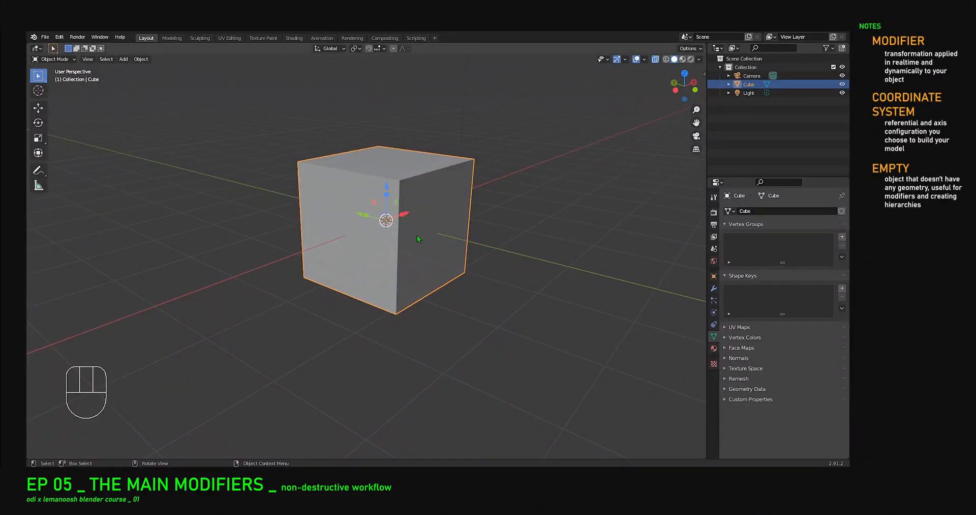
mouse_move(450, 215)
middle_mouse_down()
mouse_move(461, 220)
mouse_move(453, 231)
mouse_move(436, 221)
middle_mouse_up()
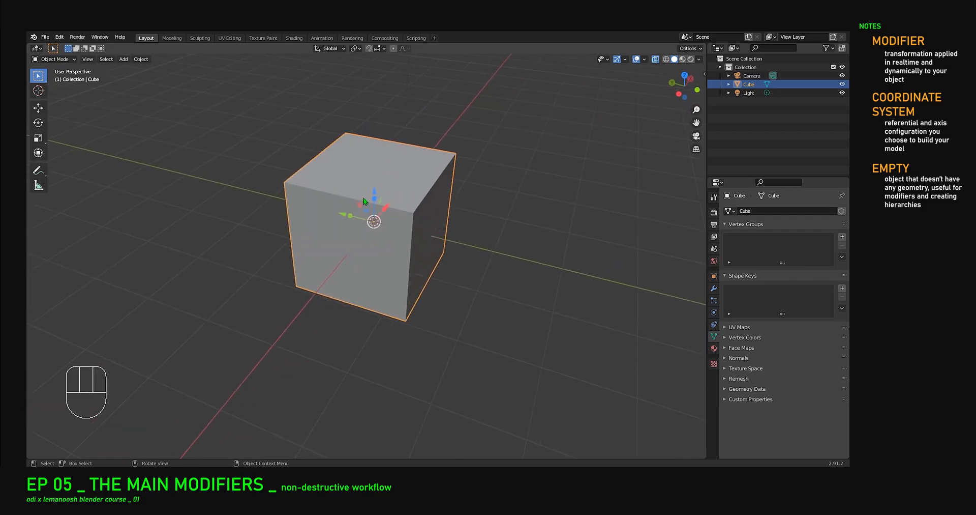
Enter Edit Mode on the cube and add a vertical loop cut through its centre, splitting it across the Y axis.
key("Tab")
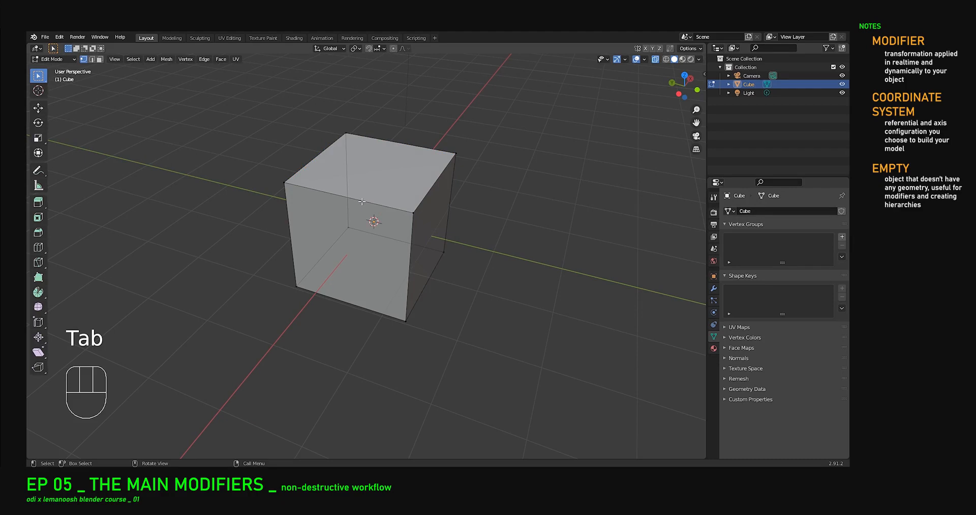
key("ctrl+r")
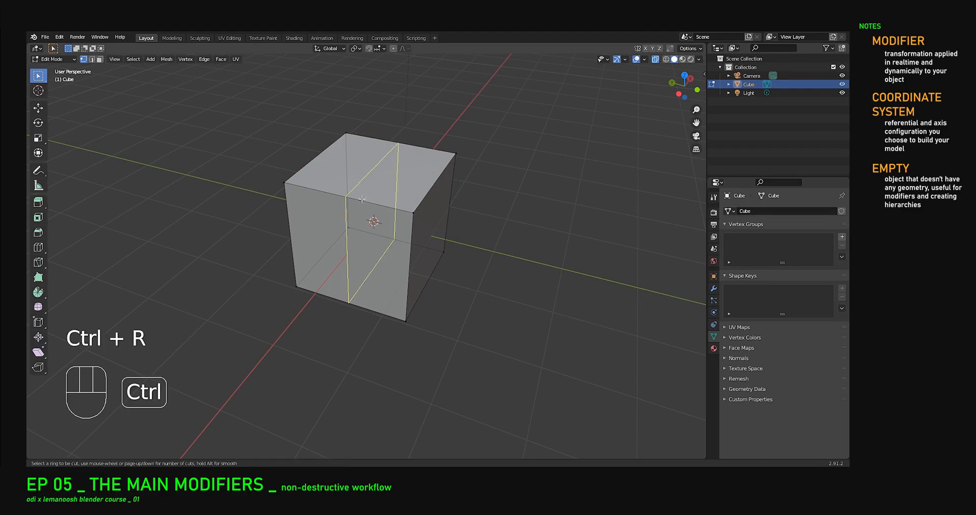
left_click(362, 199)
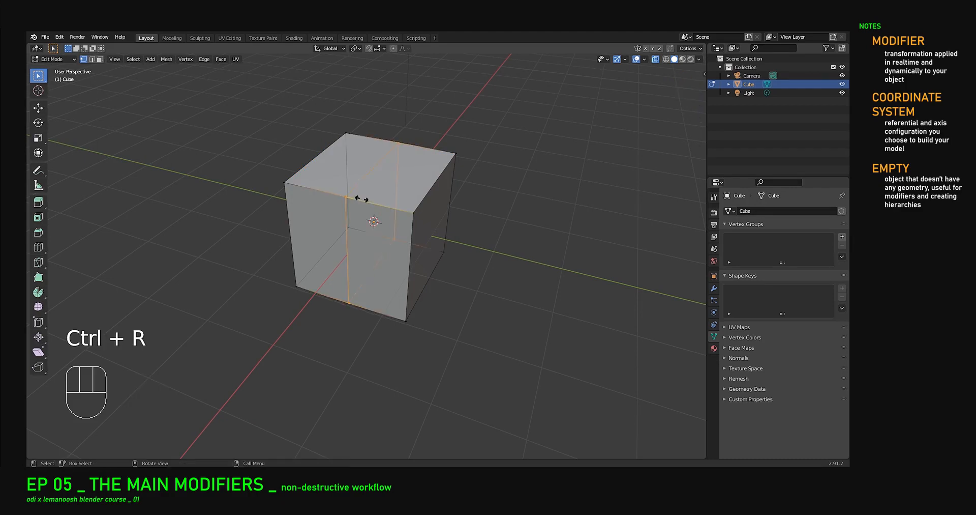
right_click(381, 202)
Delete the vertices at the cube's positive Y end so that only the other half remains.
middle_click_drag(369, 241, 386, 238)
left_click_drag(270, 103, 363, 335)
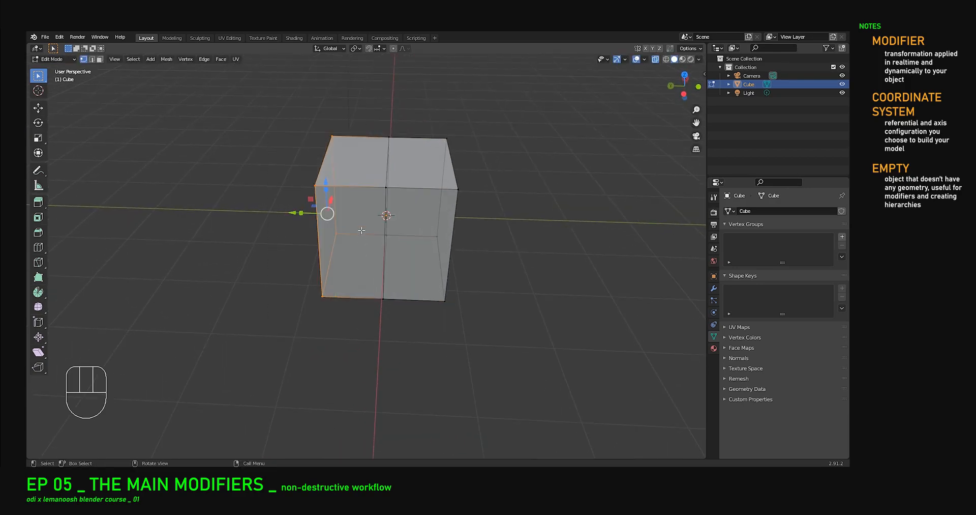
key("x")
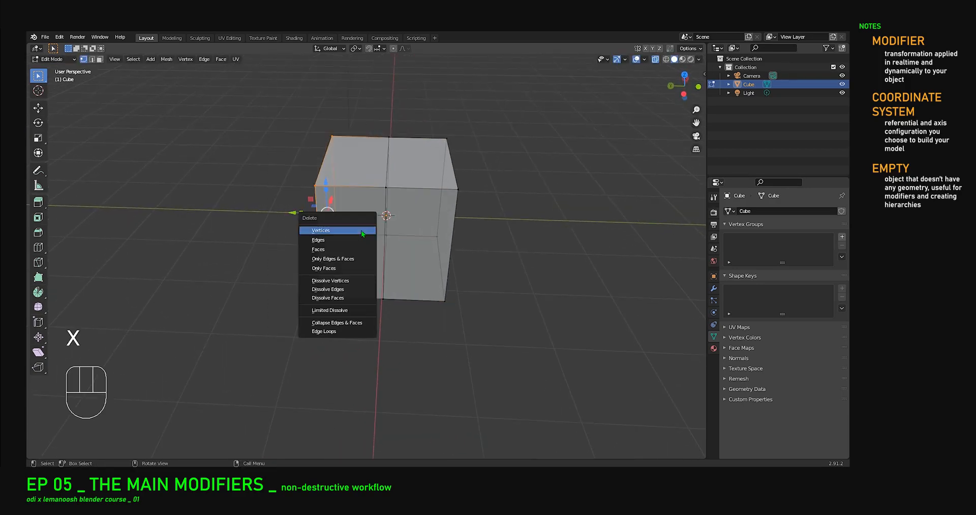
left_click(318, 233)
Return to Object Mode and add a Mirror modifier to the half cube.
middle_click_drag(458, 323, 585, 324)
scroll(498, 261, "up", 5)
middle_click_drag(498, 261, 443, 234)
middle_click_drag(432, 198, 451, 251, "shift")
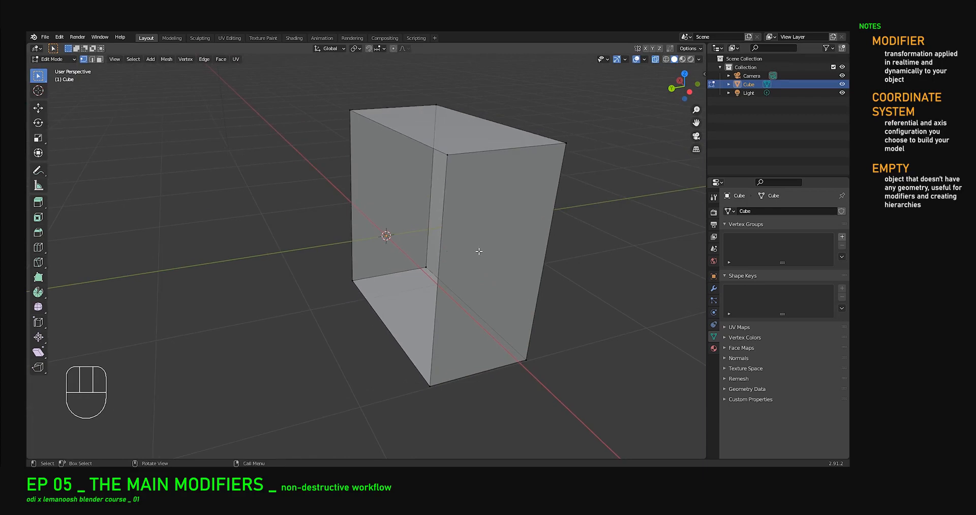
key("Tab")
middle_click_drag(483, 264, 435, 278, "shift")
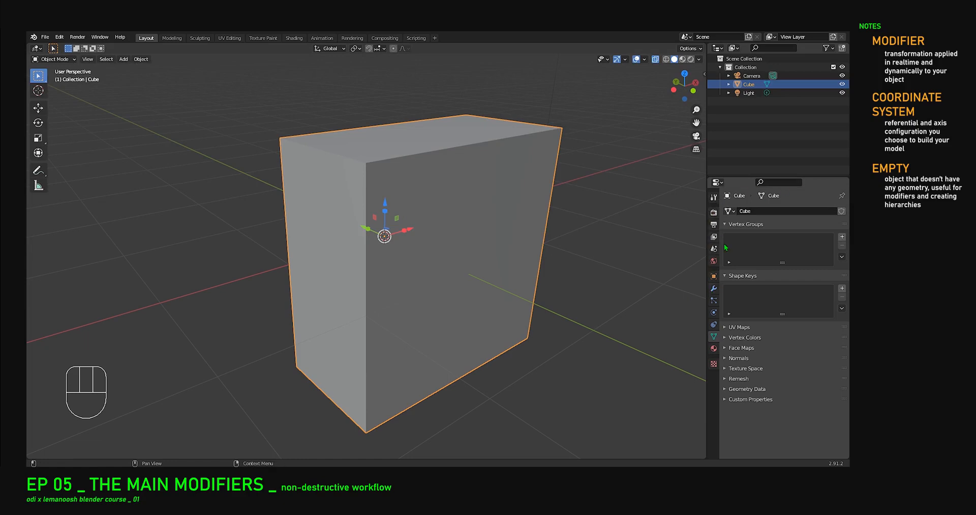
left_click(714, 289)
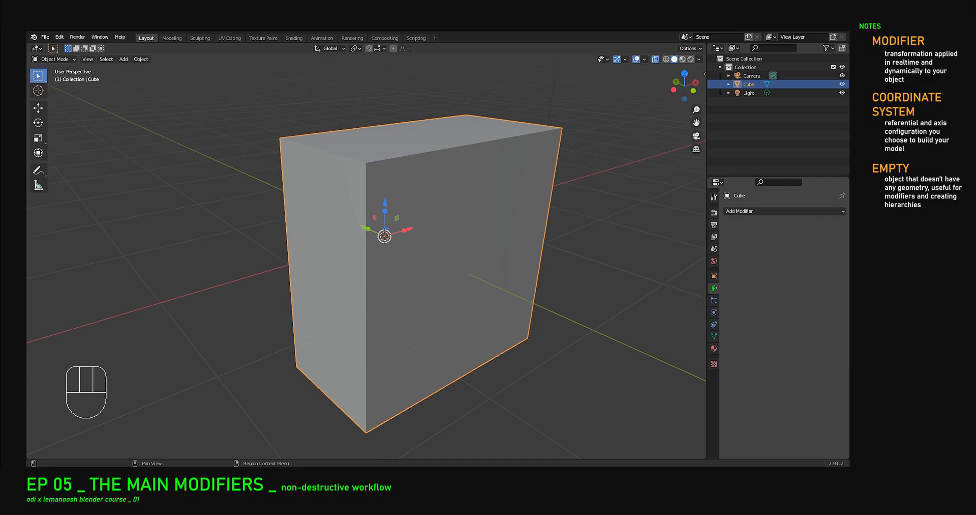
left_click(745, 213)
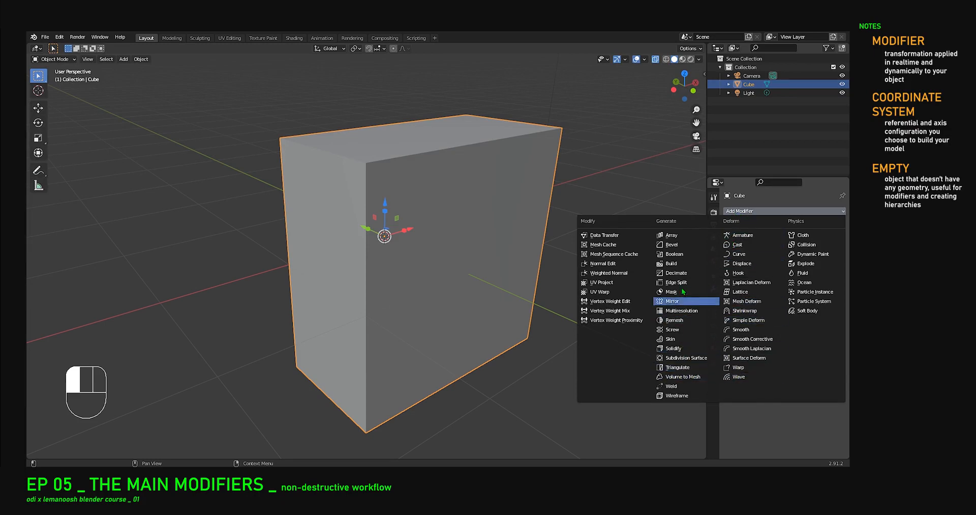
left_click(673, 301)
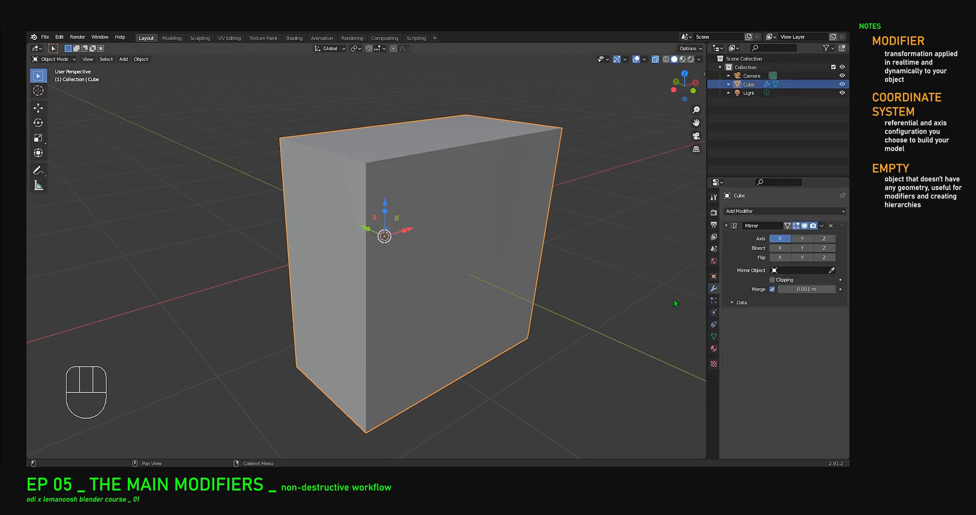
Set the Mirror modifier to mirror across the Y axis only, with X turned off.
middle_click_drag(378, 332, 502, 350)
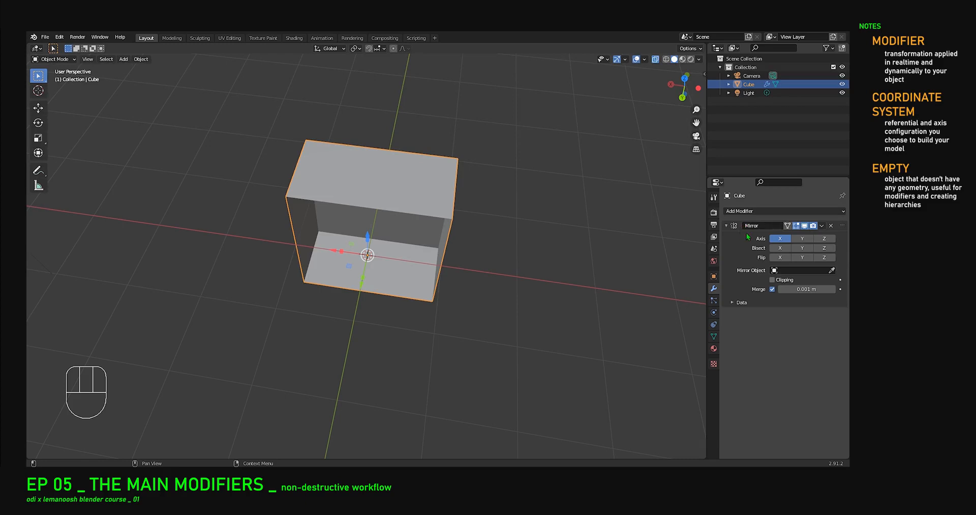
left_click(785, 240)
left_click(802, 238)
Enter Edit Mode and add a horizontal loop cut slid above the middle of the half cube.
middle_click_drag(646, 250, 333, 166)
middle_click_drag(462, 266, 419, 262)
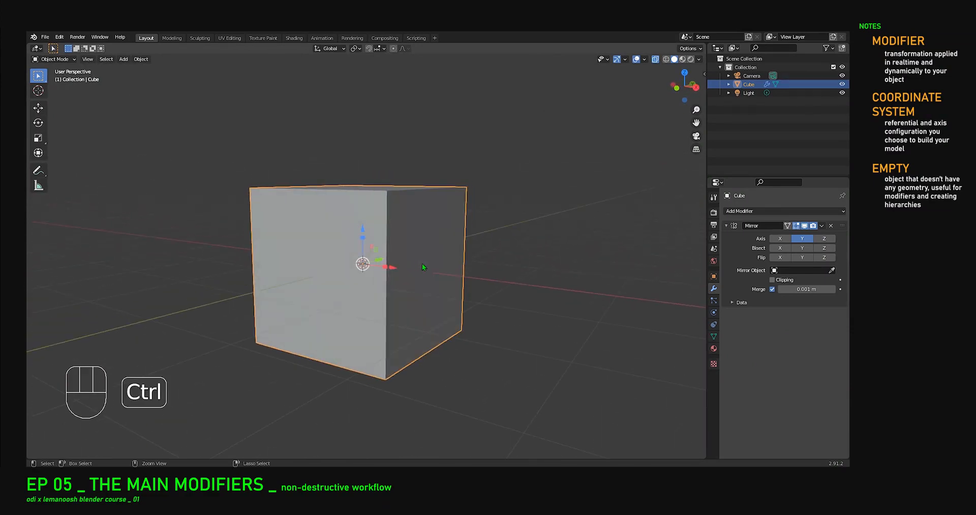
key("ctrl+r")
key("Tab")
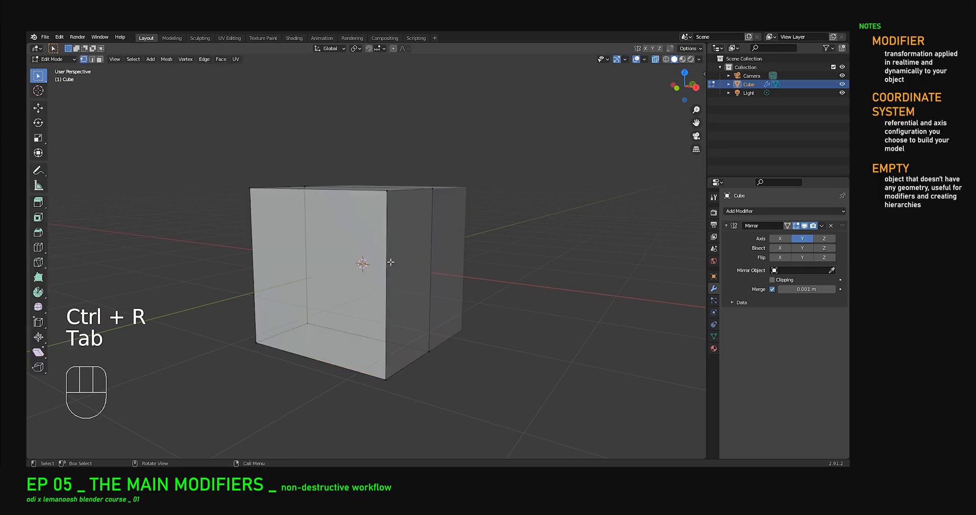
key("ctrl+r")
left_click(395, 268)
left_click(395, 228)
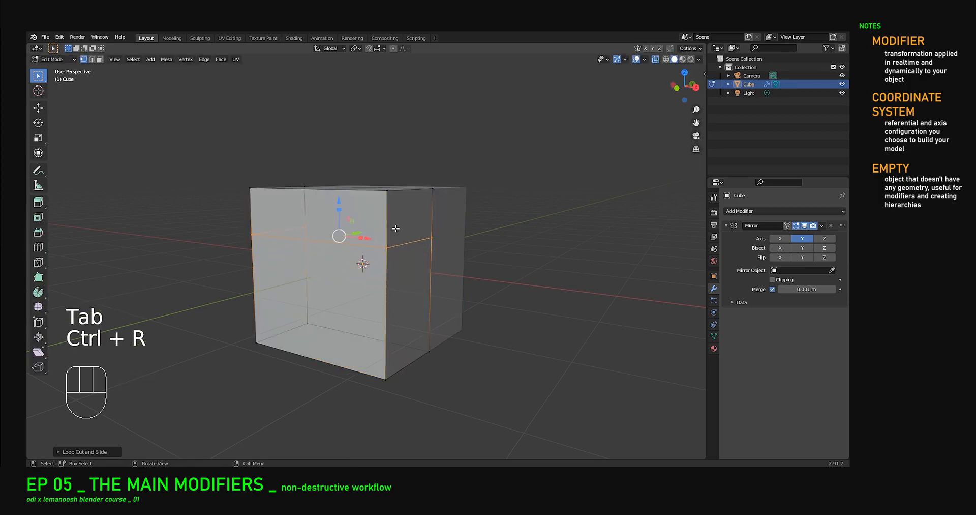
Extrude the lower face at the positive X end outward to form one end of the car body.
middle_click_drag(406, 275, 437, 279)
left_click(435, 283)
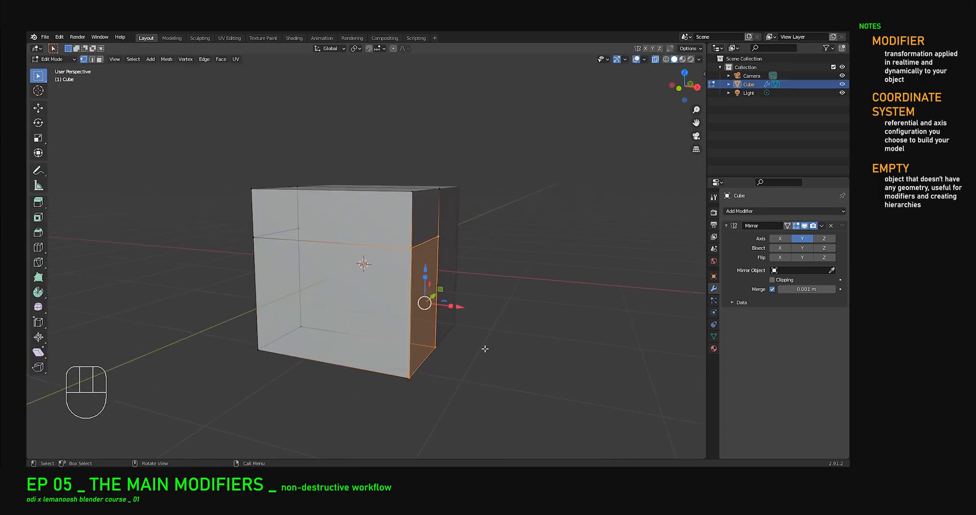
key("e")
left_click(577, 319)
middle_click_drag(577, 318, 437, 256)
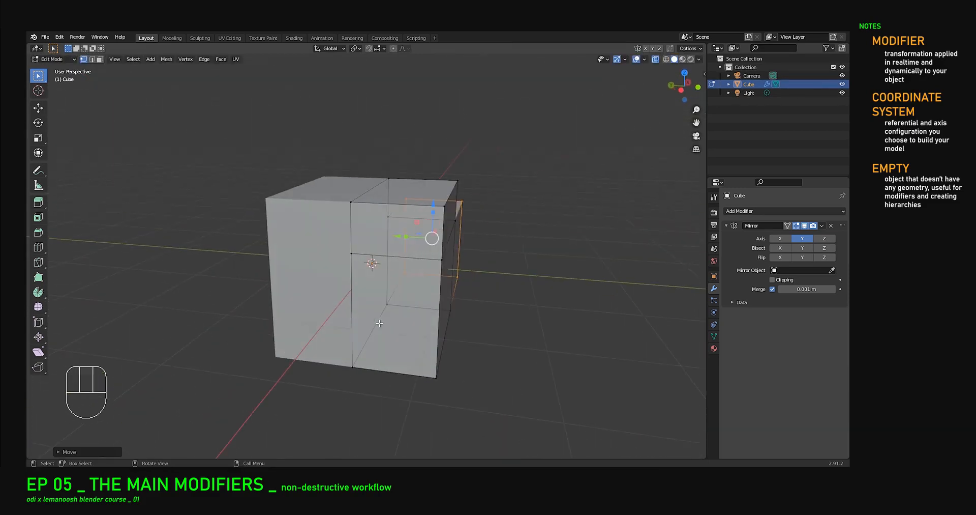
Select the lower face at the negative X end and extrude it outward to form the other end of the car.
left_click(443, 258, "shift")
left_click(437, 380, "shift")
left_click(354, 367, "shift")
middle_click_drag(461, 388, 390, 380)
key("e")
left_click_drag(328, 294, 573, 399)
Raise the car body's bottom vertices along Z and slope the cabin by moving its negative X roof vertices inward.
scroll(183, 313, "down", 3)
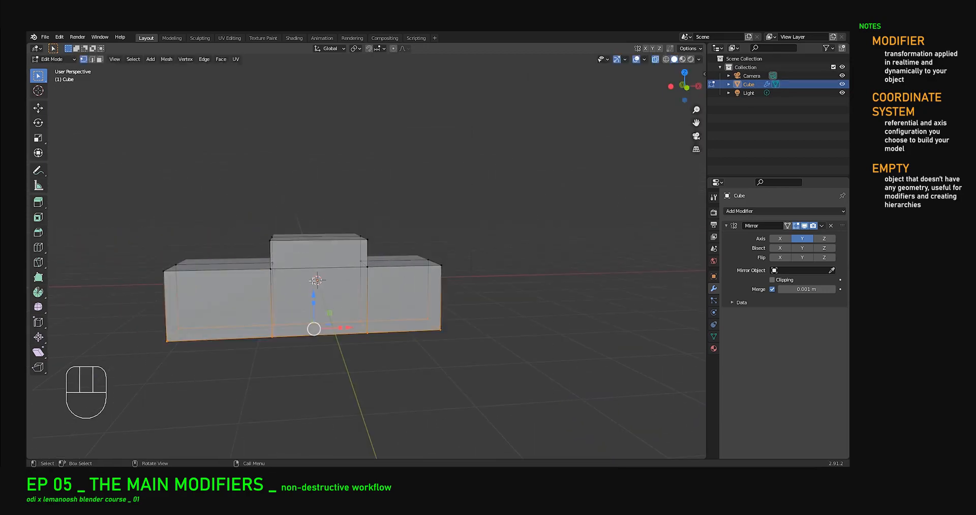
left_click_drag(315, 294, 313, 259)
left_click_drag(246, 225, 346, 236)
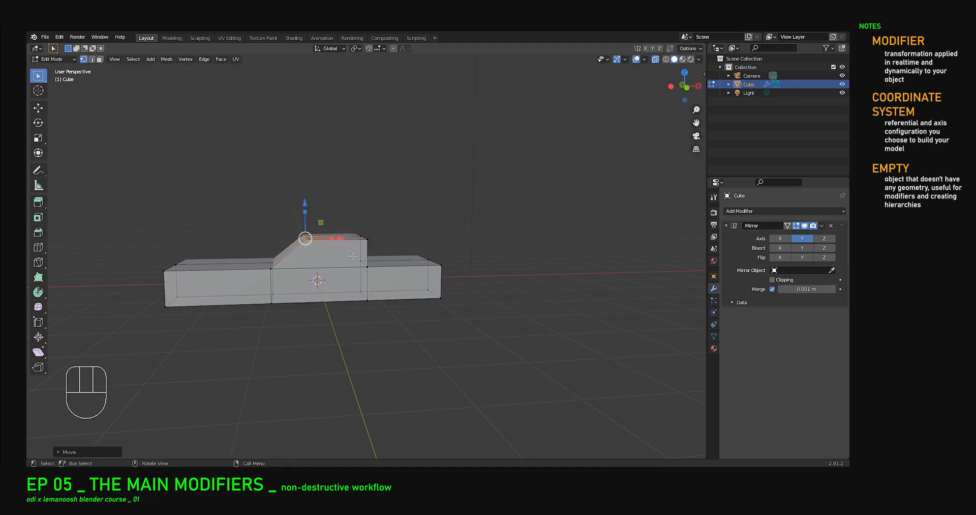
Slope the cabin's positive X end by moving the vertices at its base outward along X.
left_click(366, 265)
left_click_drag(402, 261, 419, 262)
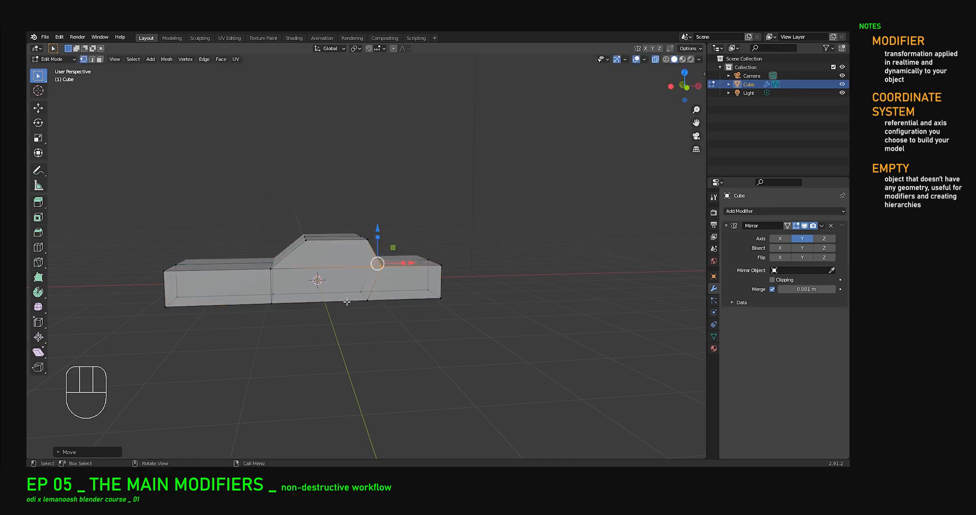
key("ctrl+z")
left_click_drag(397, 263, 419, 263)
key("Tab")
Widen the lower body by moving its outer side vertices outward along Y, and return to Object Mode.
middle_click_drag(352, 304, 423, 282)
key("Tab")
left_click_drag(402, 248, 454, 343)
left_click_drag(375, 280, 400, 281)
key("Tab")
middle_click_drag(400, 281, 559, 285)
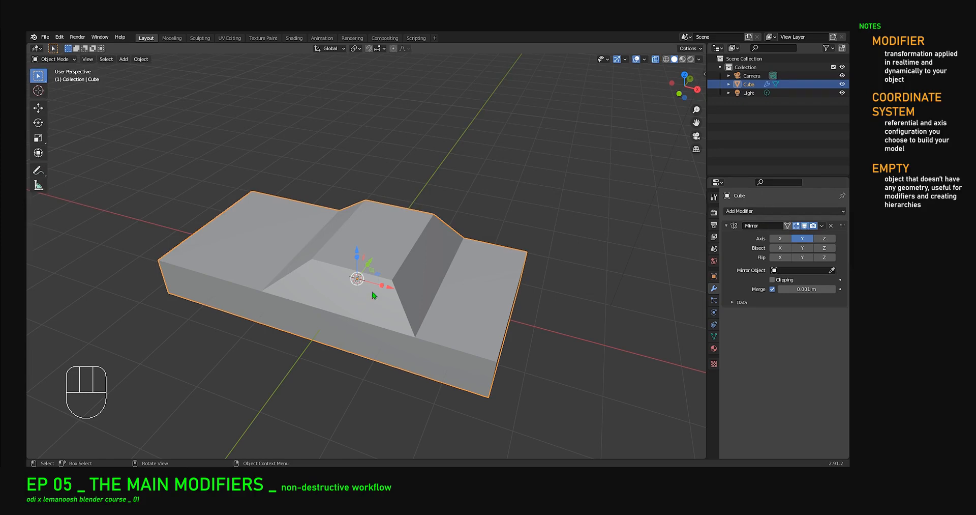
Turn on the Mirror modifier's On Cage display in Edit Mode and select a vertex on the mirrored half.
key("Tab")
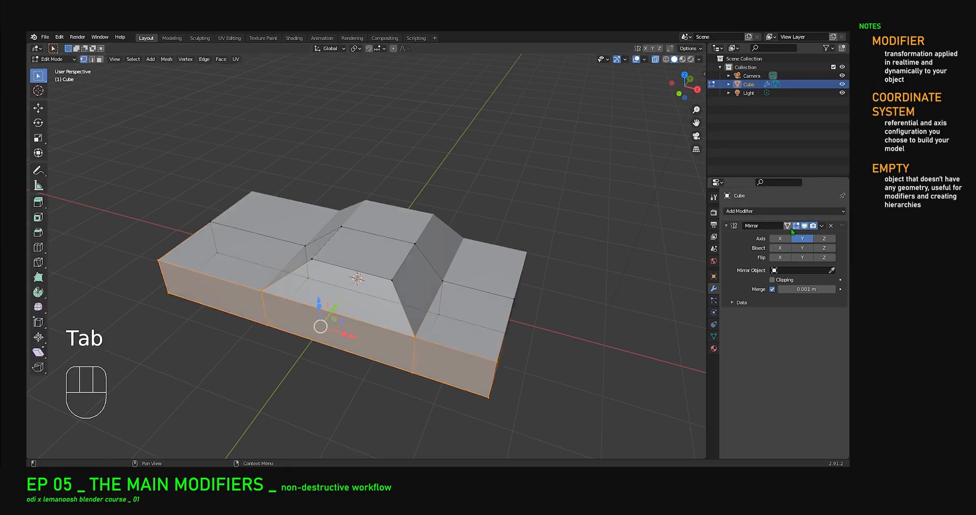
left_click(788, 228)
scroll(474, 240, "up", 5)
left_click(454, 229)
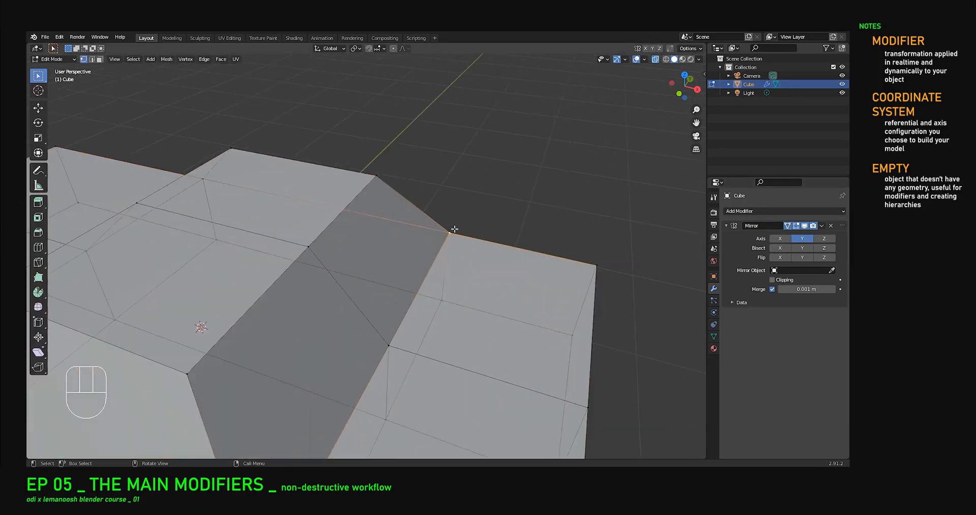
Examine how vertices picked on the mirrored half correspond to the real half of the car.
scroll(478, 203, "down", 7)
scroll(455, 259, "up", 5)
middle_click_drag(453, 262, 375, 253)
left_click(480, 192)
scroll(480, 203, "down", 7)
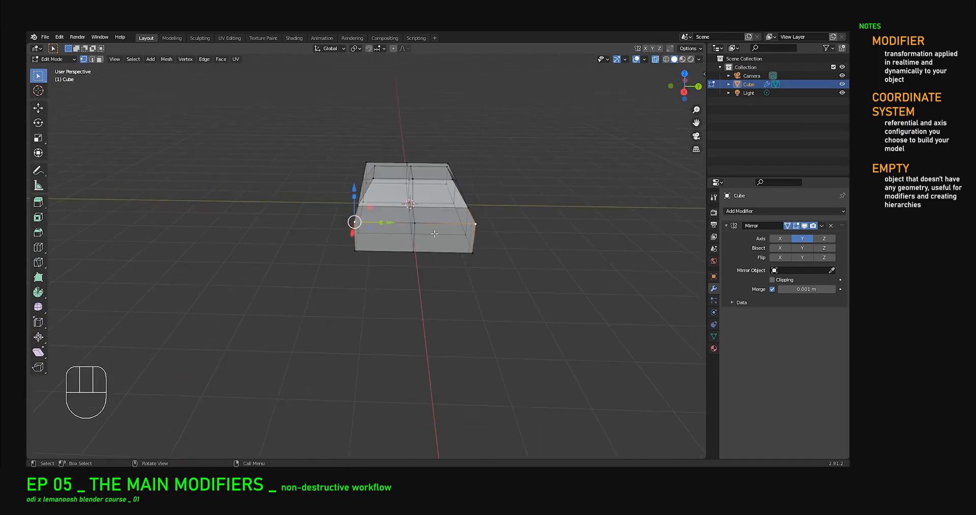
scroll(422, 196, "up", 5)
middle_click_drag(530, 218, 574, 169)
left_click(547, 181)
left_click(557, 223)
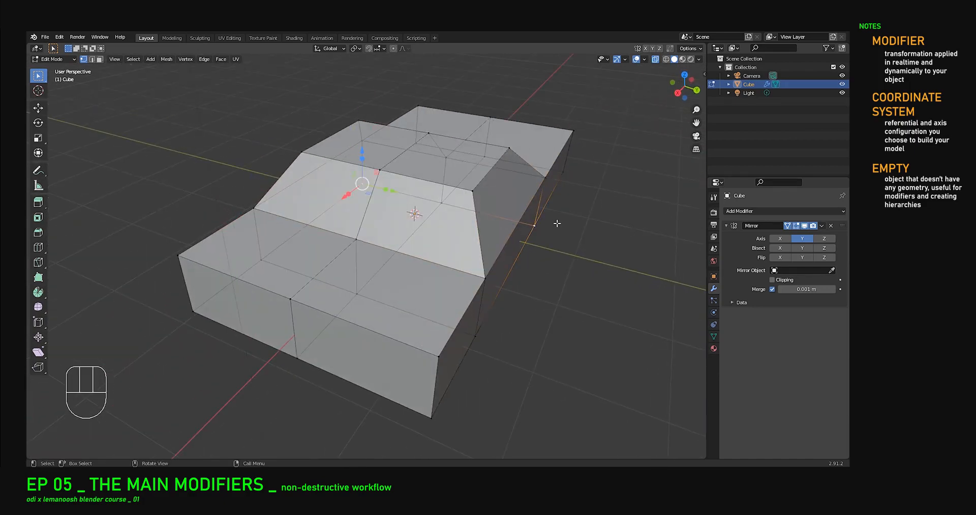
Delete the two internal vertical edges on the mirror plane below the front and rear of the cabin.
left_click(354, 236)
key("x")
key("Escape")
left_click(361, 293, "shift")
key("x")
left_click(355, 302)
left_click(429, 133)
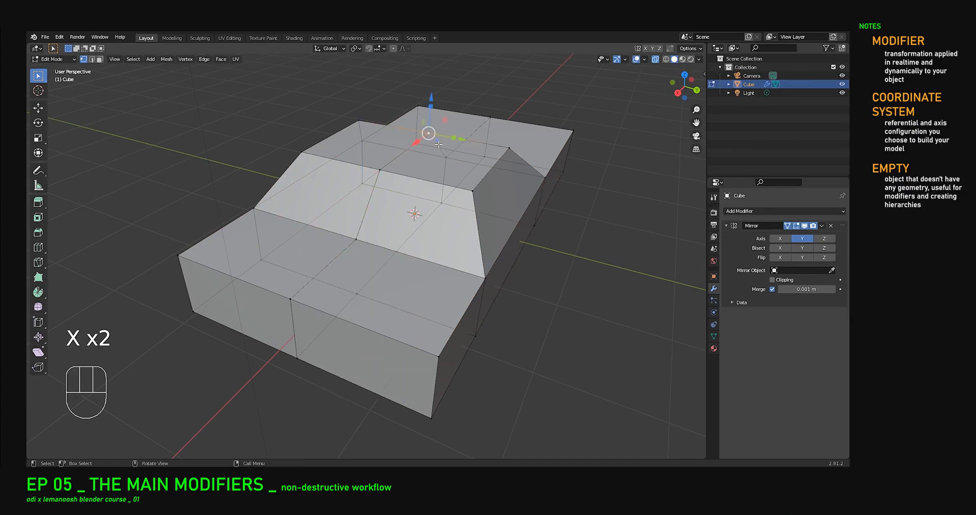
left_click(443, 172)
left_click(442, 204, "shift")
key("x")
left_click(445, 209)
Inspect the mirrored cage by selecting vertices at the car's end corner and the base of the cabin.
middle_click_drag(468, 254, 613, 196)
left_click(570, 190)
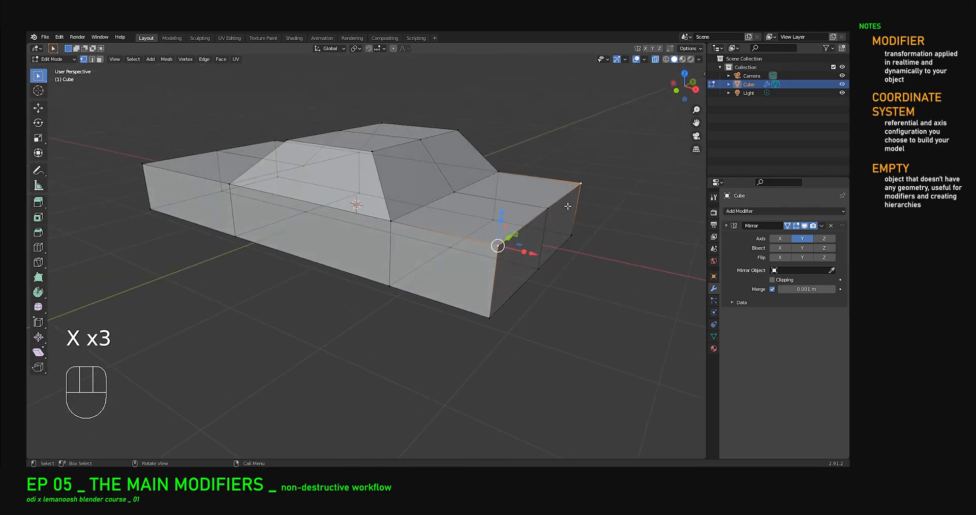
left_click(503, 170)
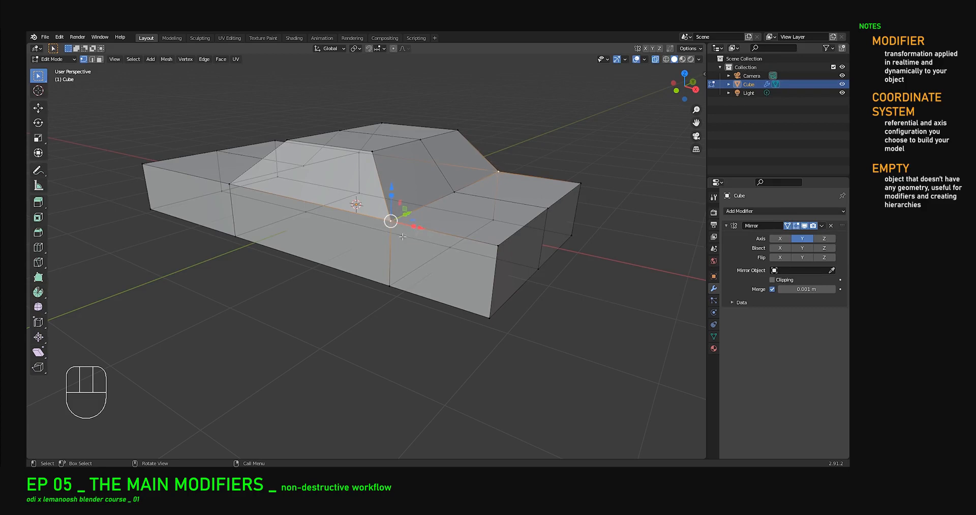
middle_click_drag(331, 185, 432, 216)
scroll(418, 274, "down", 4)
scroll(419, 273, "up", 8)
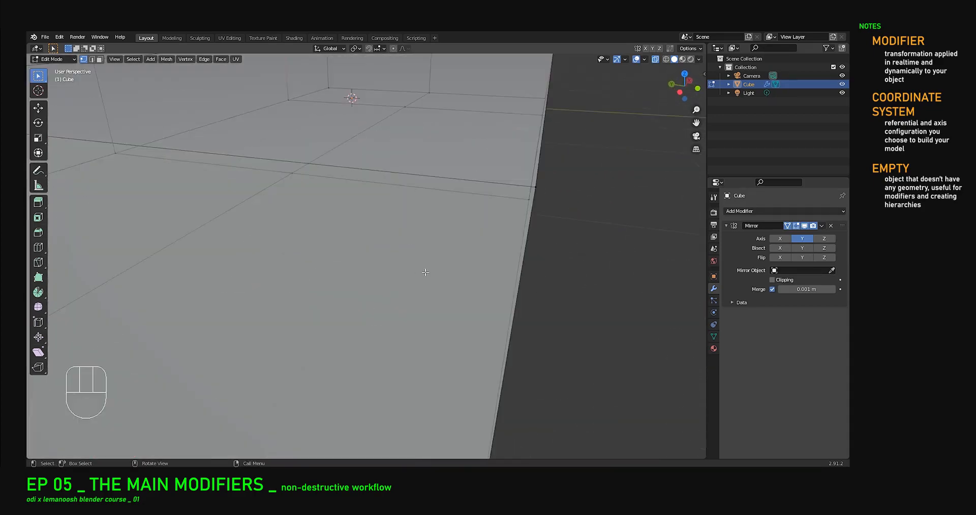
scroll(448, 258, "down", 5)
left_click(458, 246)
Turn off the Mirror modifier's display in Edit Mode.
scroll(351, 307, "down", 4)
scroll(445, 232, "up", 3)
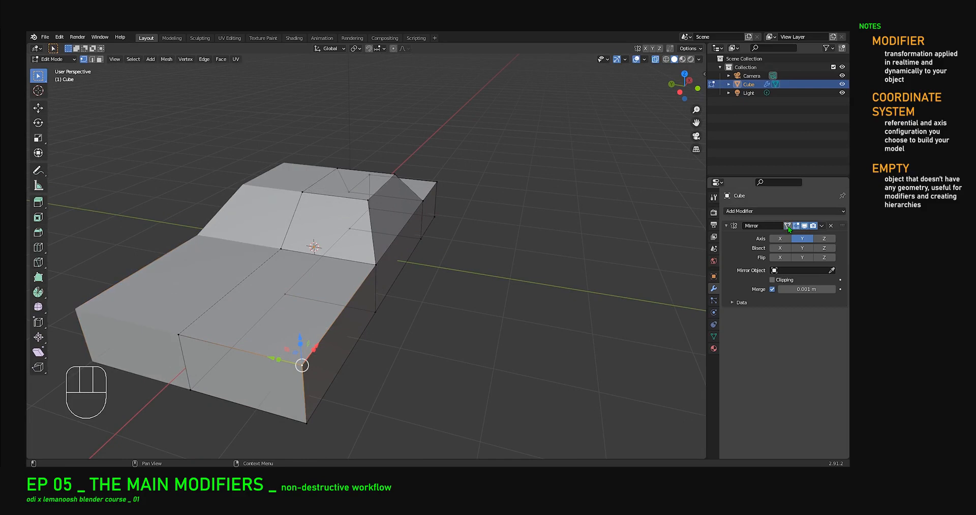
left_click(796, 228)
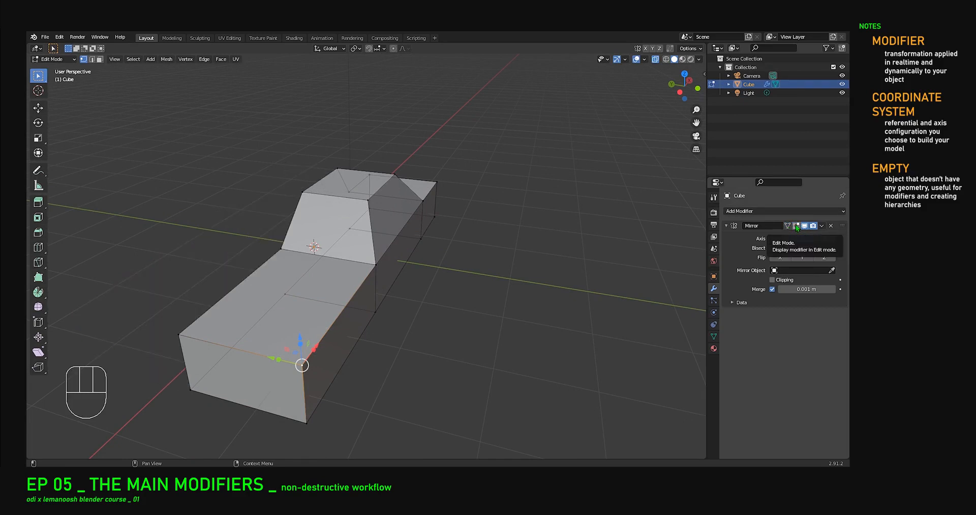
Turn the Mirror modifier's Edit Mode display back on, and toggle its viewport display off and on while switching to Object Mode.
left_click(797, 226)
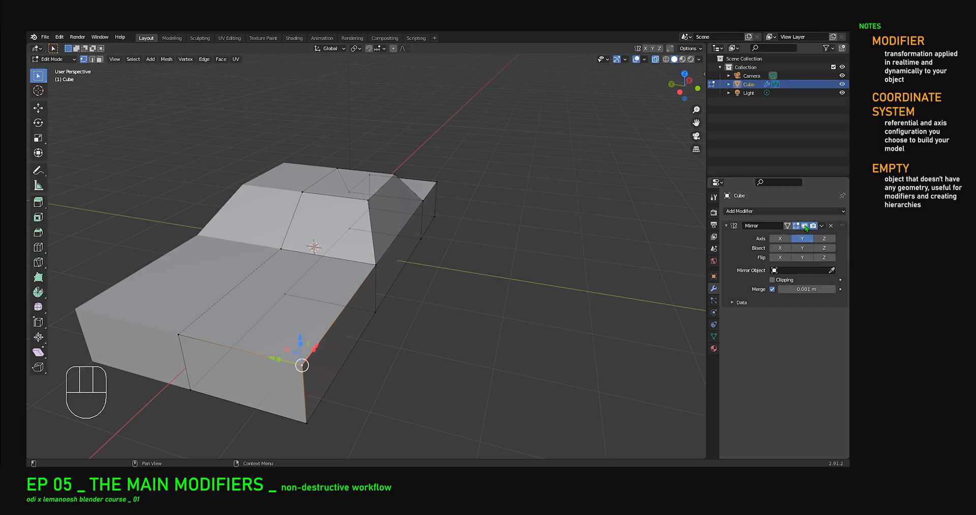
left_click(806, 227)
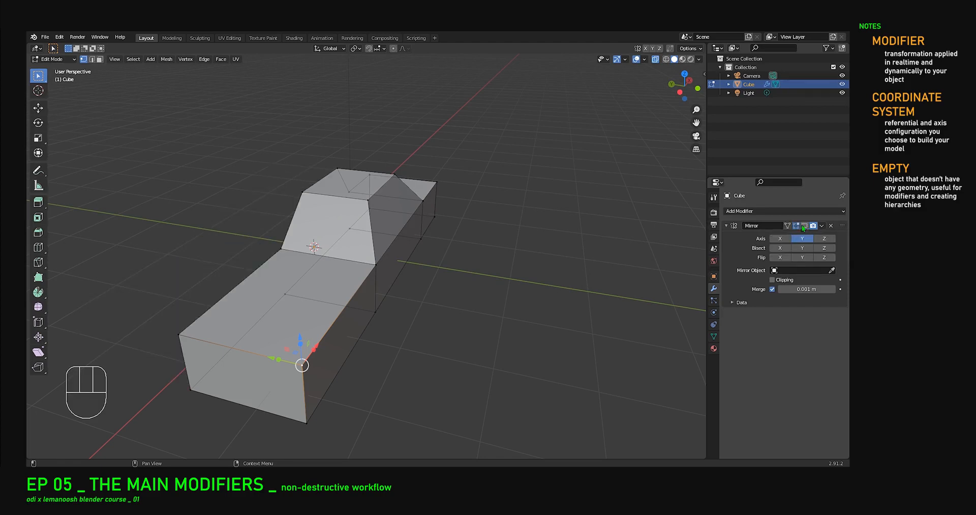
key("Tab")
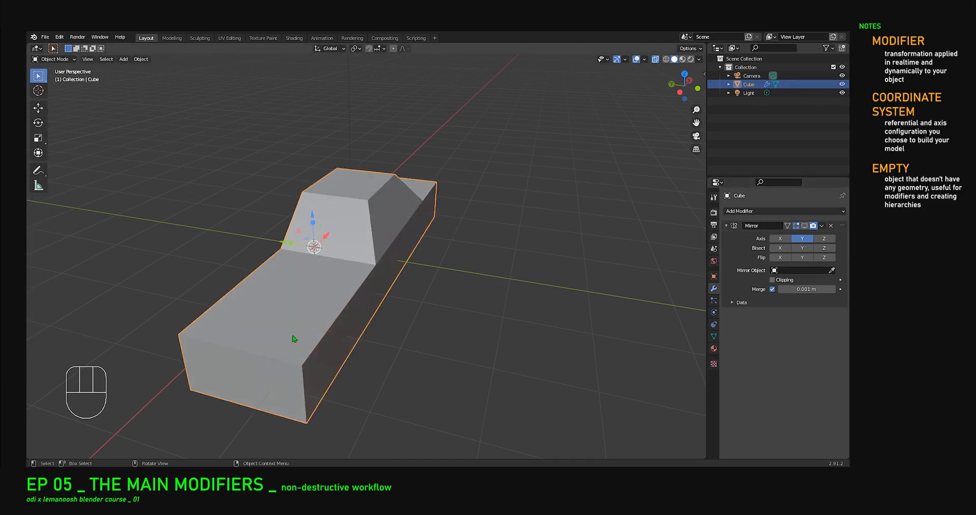
left_click(805, 225)
left_click(814, 226)
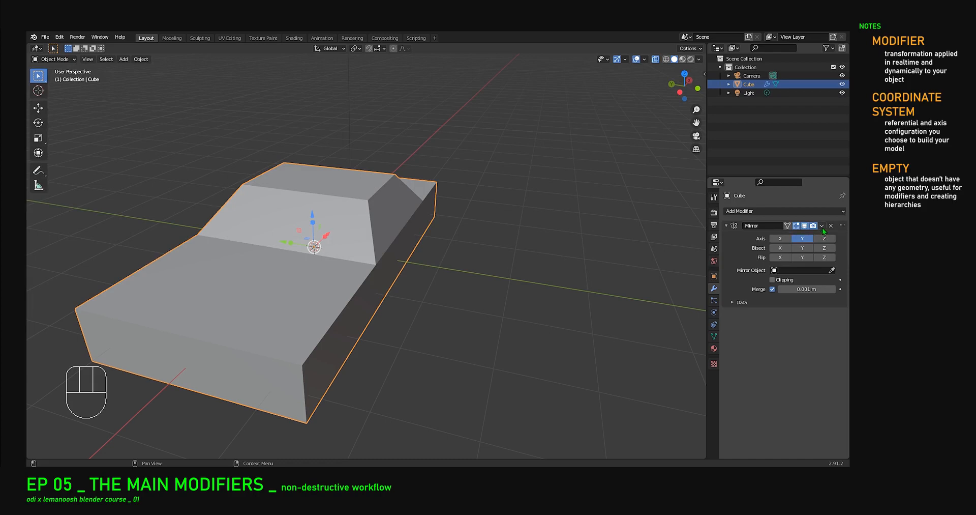
Apply the Mirror modifier and check the full car mesh in Edit Mode.
left_click(822, 226)
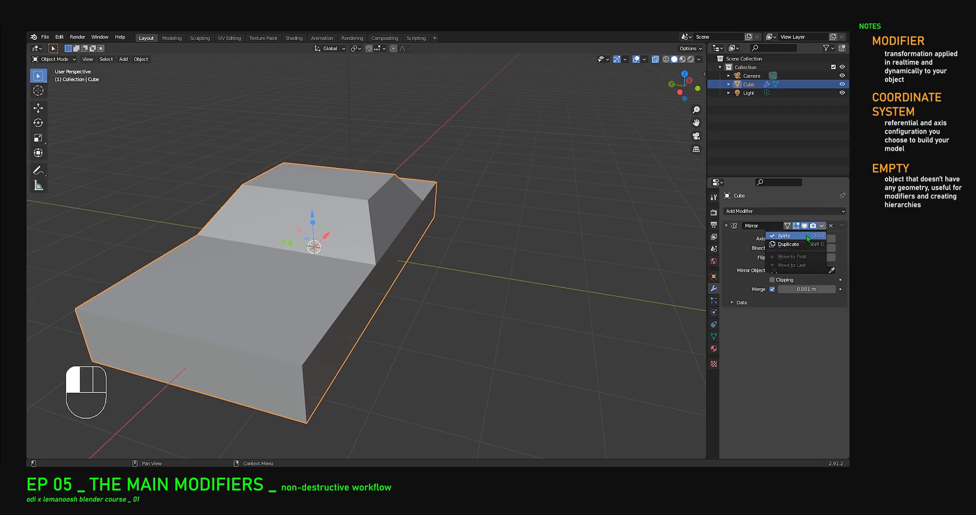
left_click(804, 236)
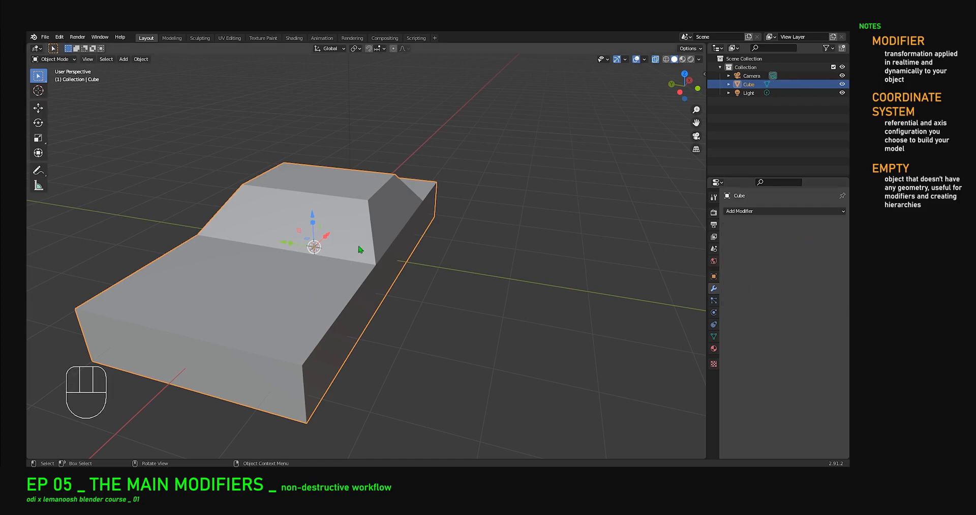
key("Tab")
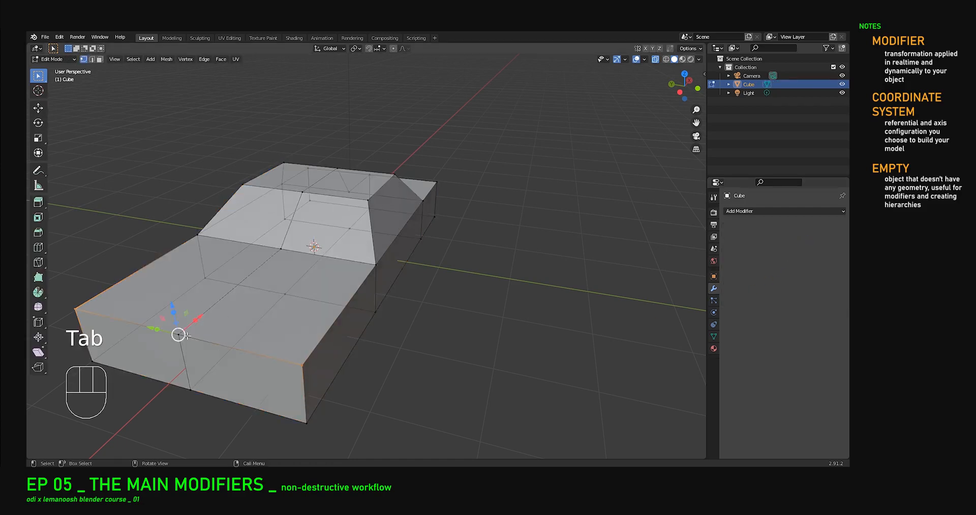
key("Tab")
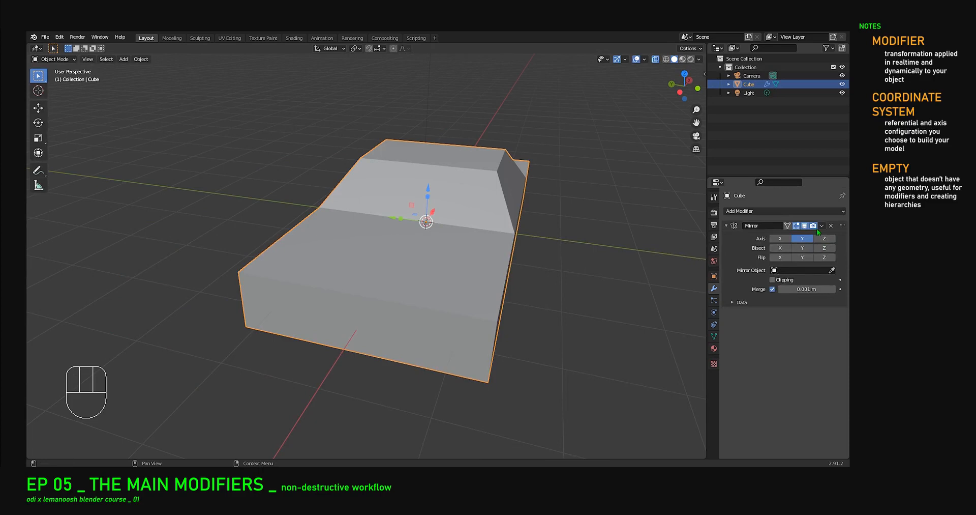
Duplicate the Mirror modifier and remove the duplicate.
left_click(822, 225)
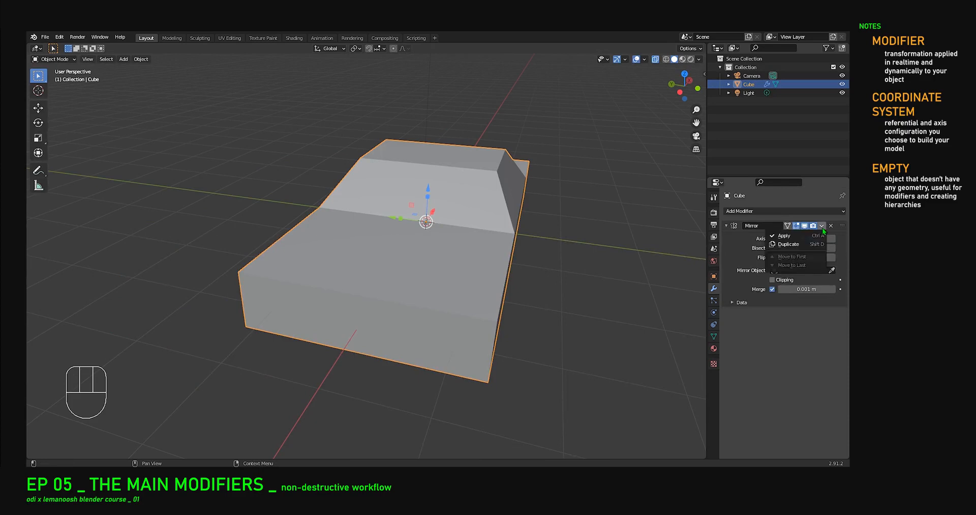
left_click(792, 244)
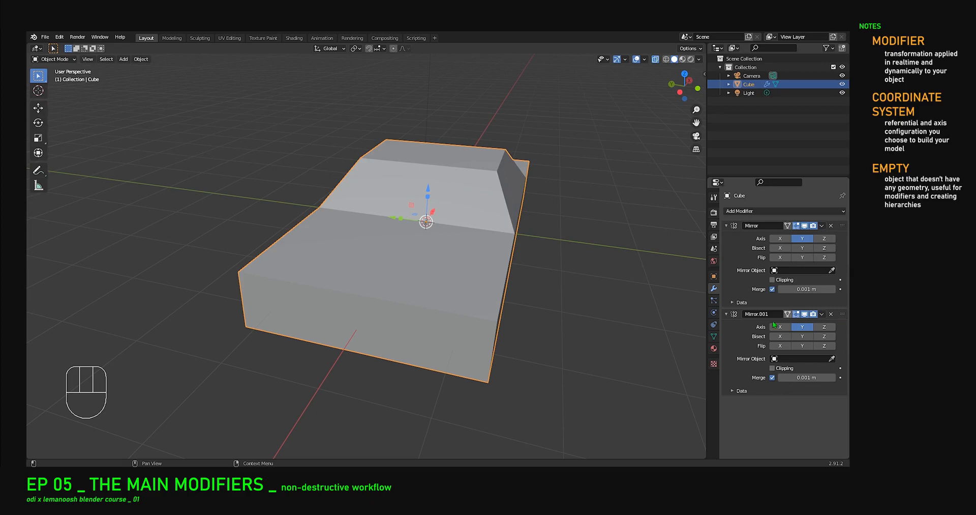
left_click(832, 315)
Enable Y Bisect on the Mirror modifier and shift the whole half mesh slightly along Y across the mirror plane.
middle_click_drag(508, 315, 438, 342)
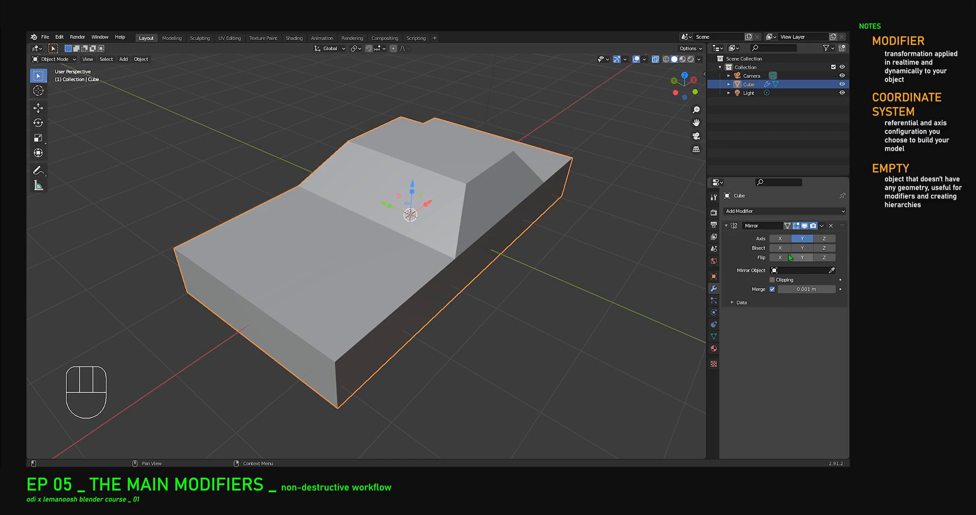
left_click(802, 248)
middle_click_drag(609, 331, 526, 240)
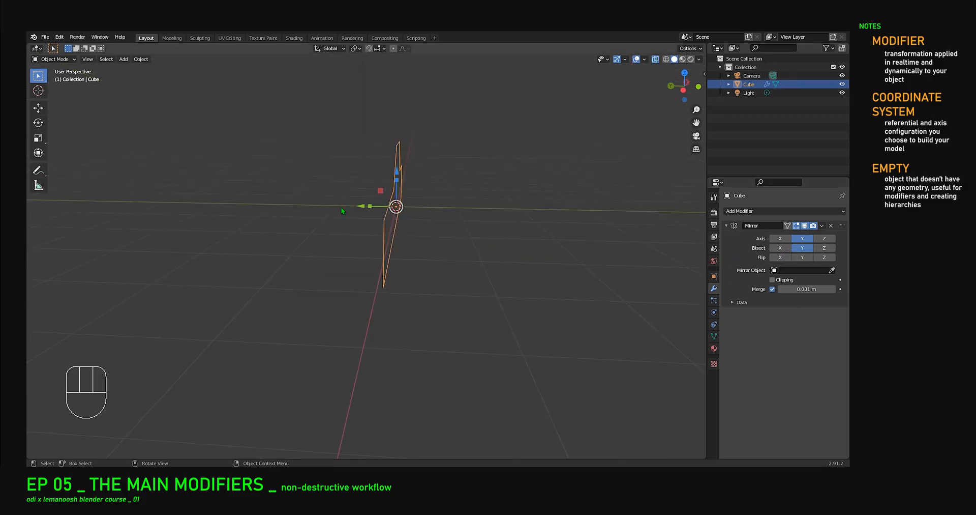
key("Tab")
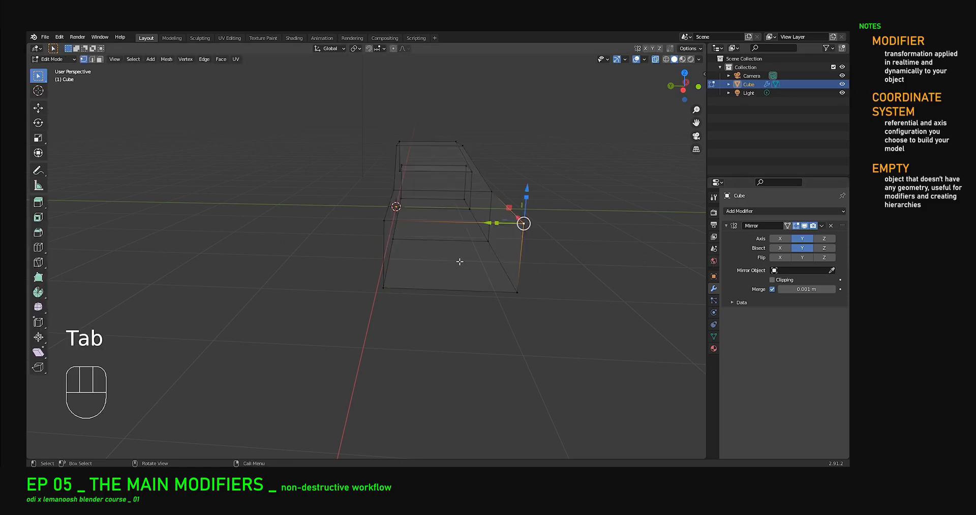
left_click_drag(342, 107, 590, 349)
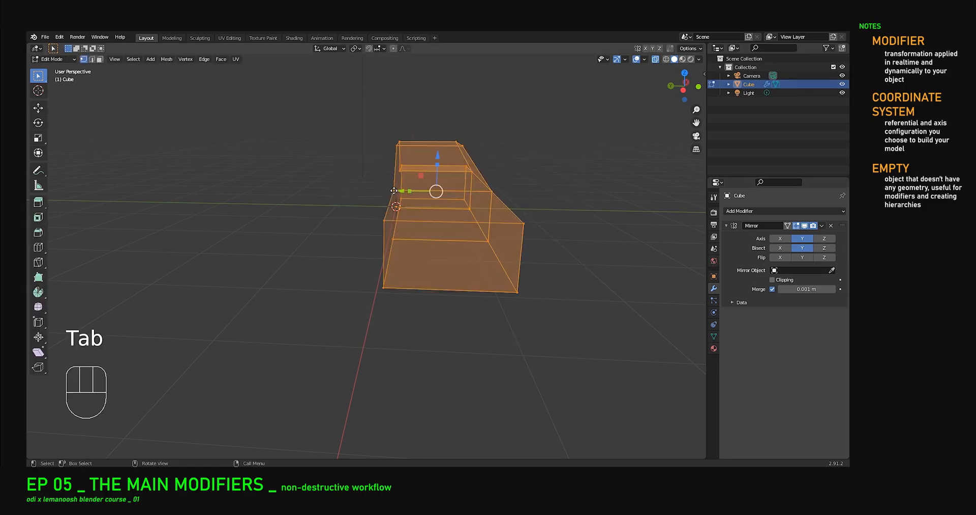
left_click_drag(394, 191, 378, 191)
key("Tab")
mouse_move(418, 260)
middle_mouse_down()
mouse_move(306, 251)
mouse_move(434, 253)
middle_mouse_up()
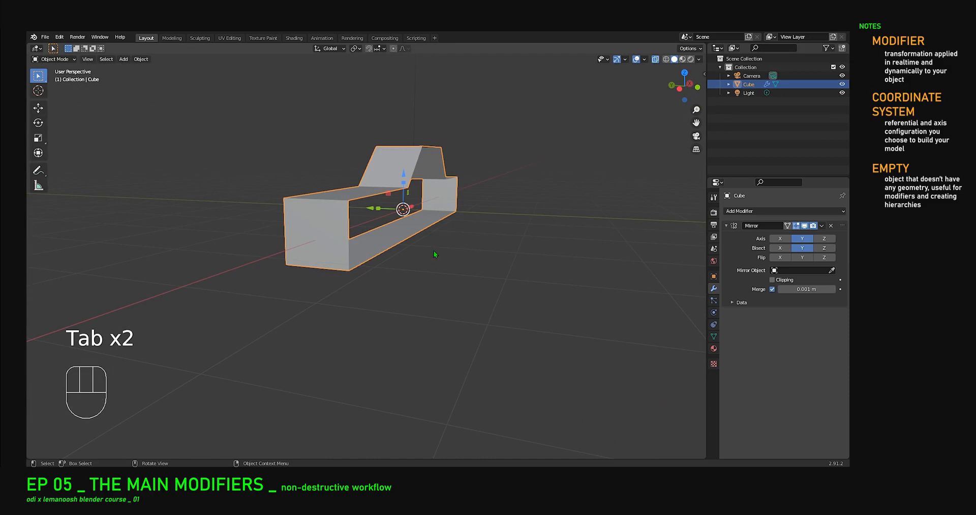
Enable Y Flip on the Mirror modifier to compare the result, and switch both Y Bisect and Y Flip off.
left_click(803, 257)
middle_click_drag(285, 288, 529, 260)
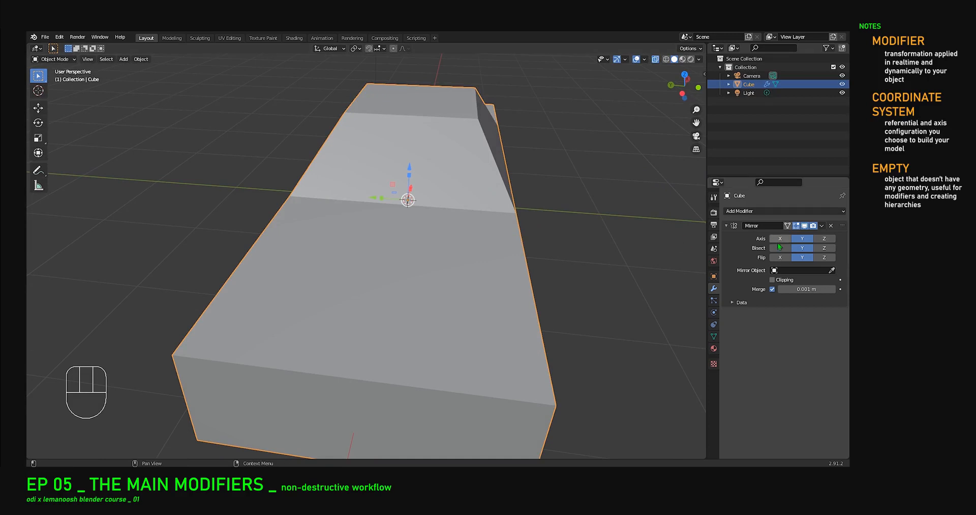
left_click_drag(808, 248, 809, 255)
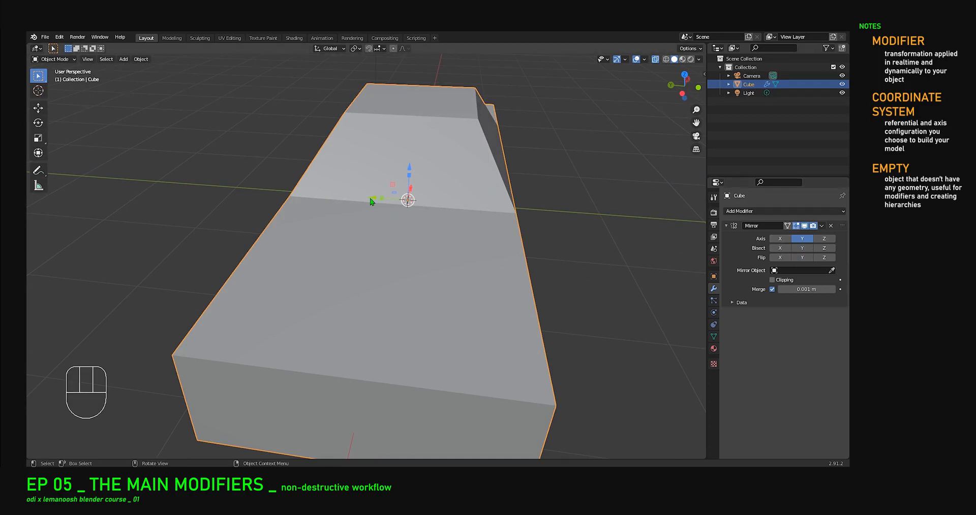
Move the whole half mesh along Y away from the mirror plane in Edit Mode.
scroll(414, 236, "down", 3)
key("Tab")
left_click_drag(389, 195, 453, 224)
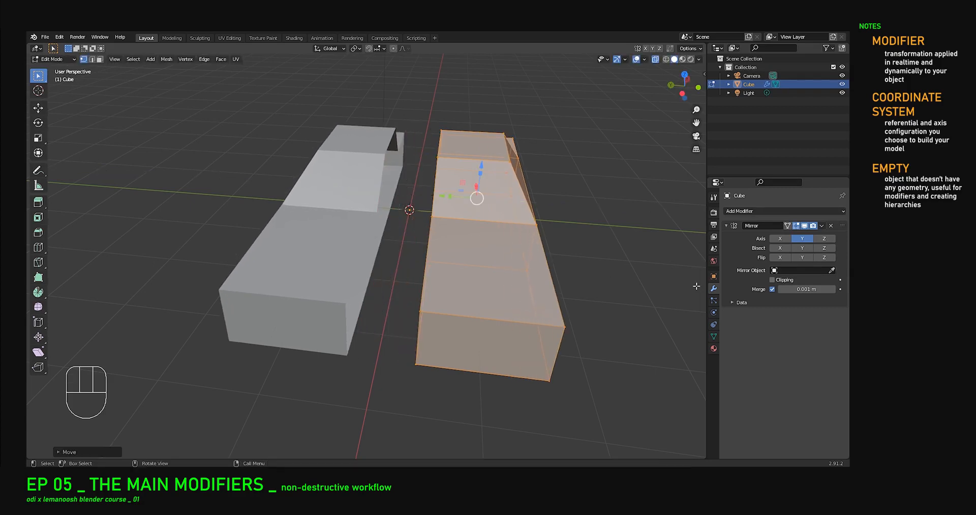
Enable Clipping on the Mirror modifier and move the half mesh back along Y against the mirror plane.
left_click(773, 279)
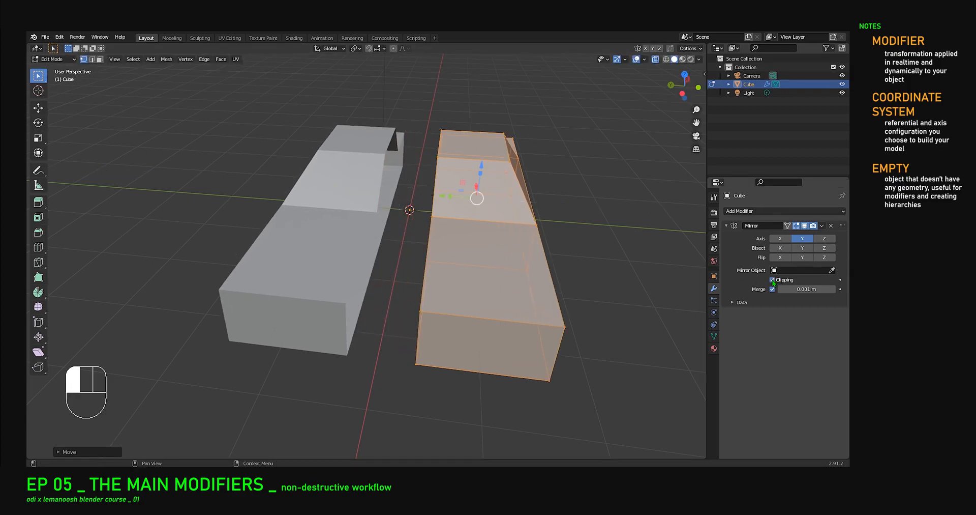
left_click_drag(438, 202, 402, 196)
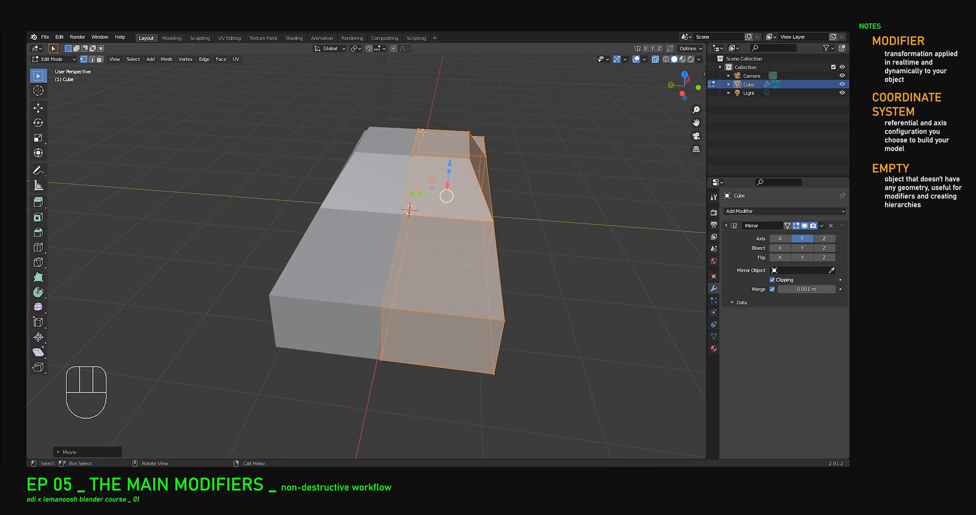
left_click_drag(446, 195, 466, 220)
Pull the half mesh away from the mirror plane with Clipping off, and move it back with Clipping on.
left_click(772, 280)
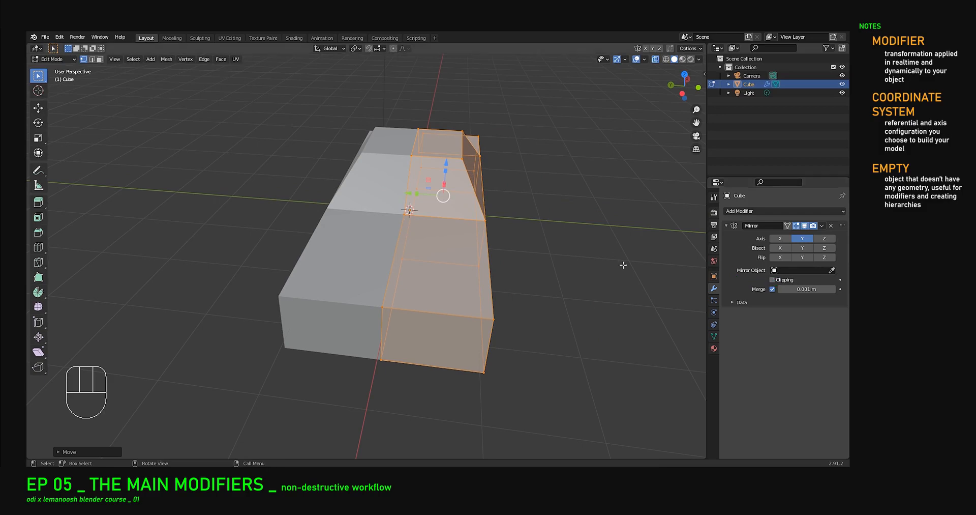
left_click_drag(423, 193, 441, 195)
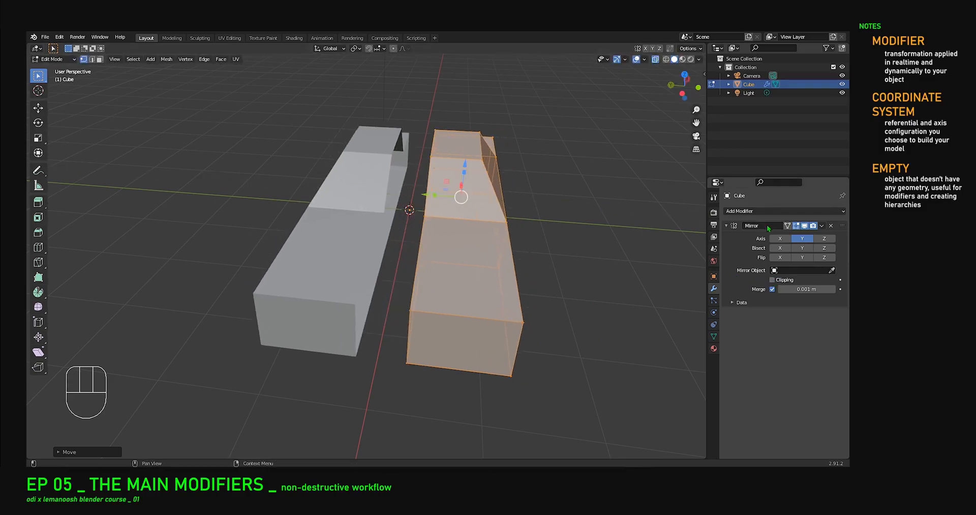
left_click(772, 279)
left_click_drag(423, 196, 395, 200)
Inspect the joined car mesh from both ends and from above, and return to Object Mode.
mouse_move(412, 188)
middle_mouse_down()
mouse_move(265, 214)
mouse_move(404, 189)
middle_mouse_up()
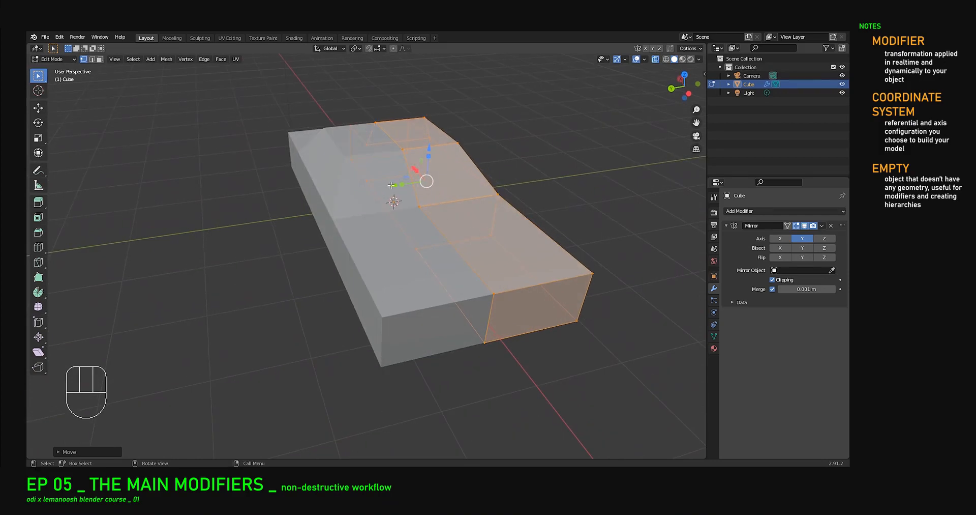
middle_click_drag(400, 192, 407, 144)
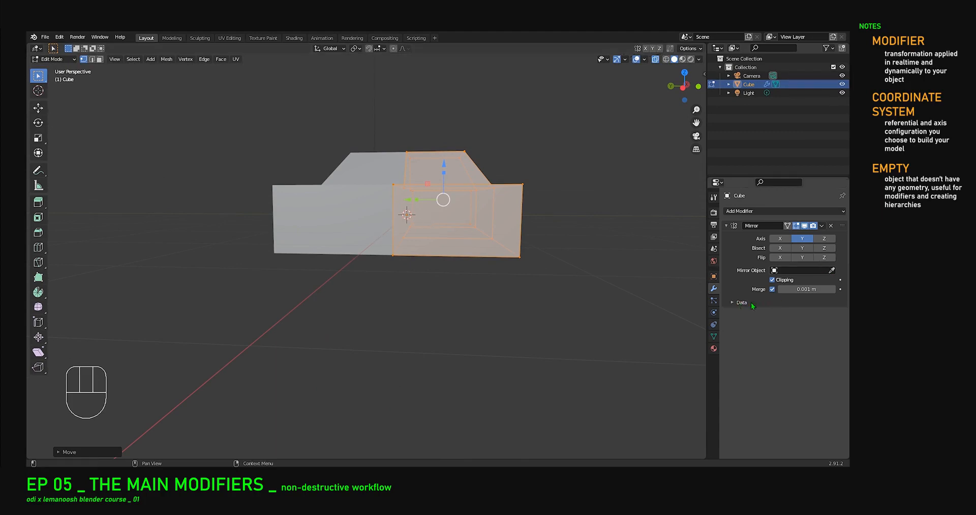
middle_click_drag(612, 272, 559, 254)
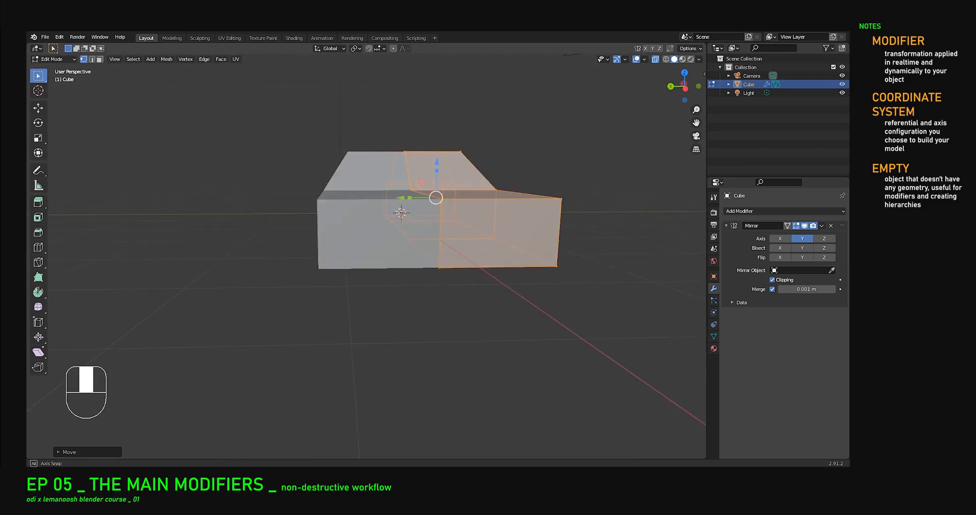
middle_click_drag(400, 211, 385, 215)
middle_click_drag(450, 162, 368, 244)
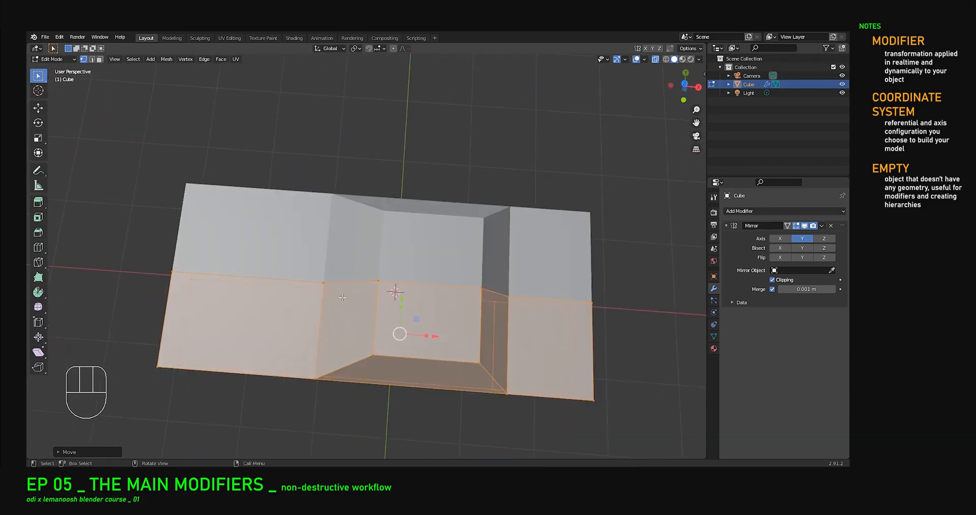
middle_click_drag(439, 296, 577, 247)
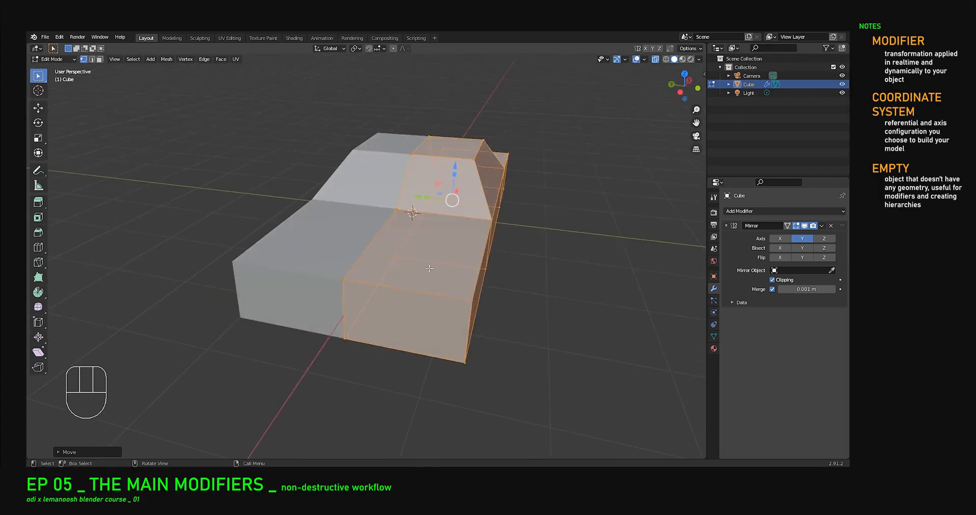
key("Tab")
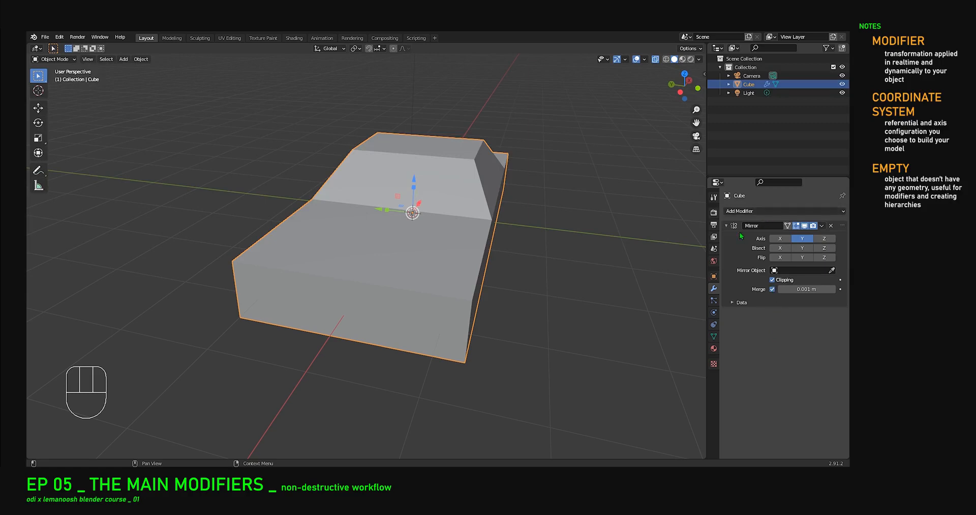
left_click(726, 226)
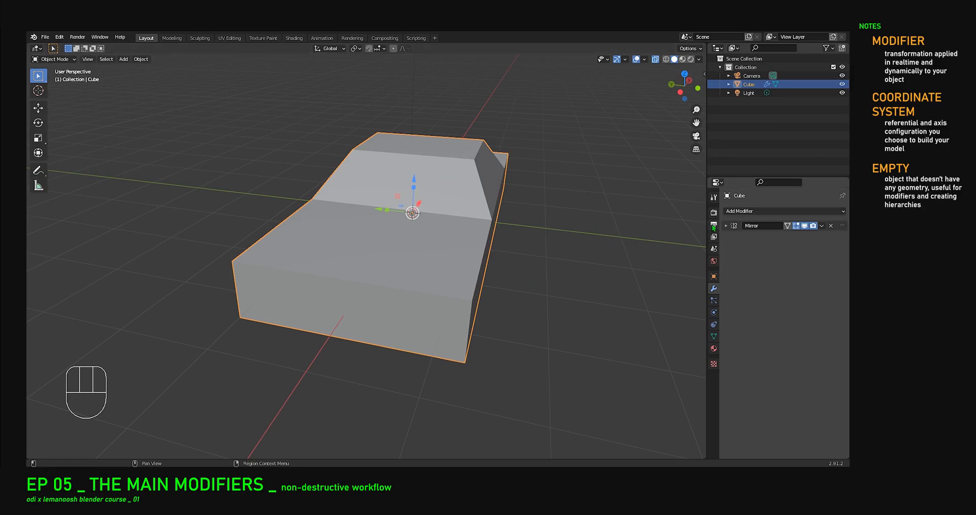
middle_click_drag(563, 248, 533, 250)
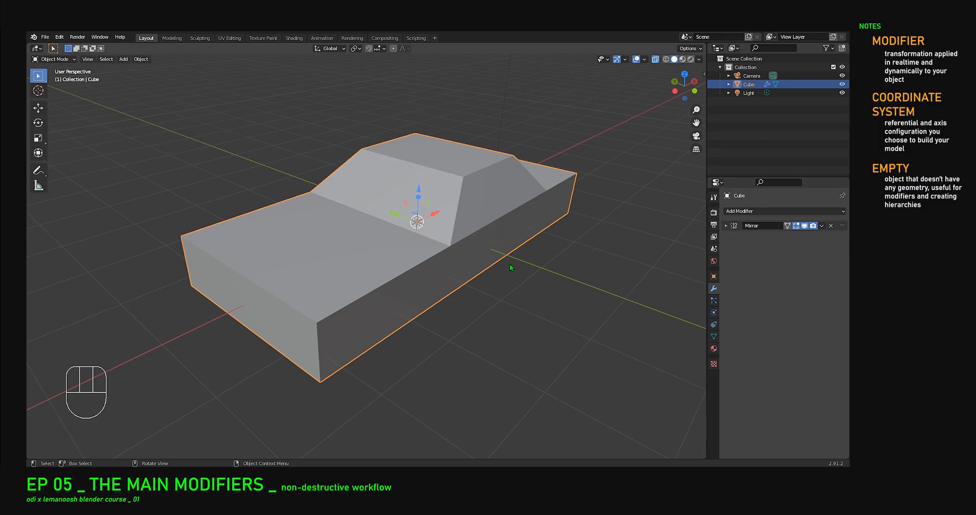
middle_click_drag(477, 217, 433, 214)
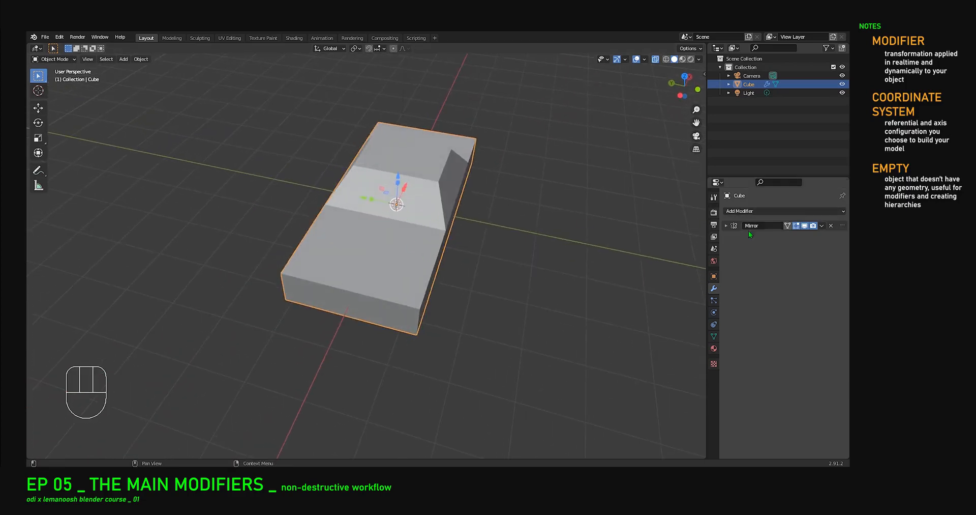
left_click(726, 225)
Move the mirrored car along the Y axis away from the world origin in Object Mode.
mouse_move(409, 218)
middle_mouse_down()
mouse_move(419, 202)
mouse_move(406, 209)
middle_mouse_up()
scroll(412, 211, "up", 4)
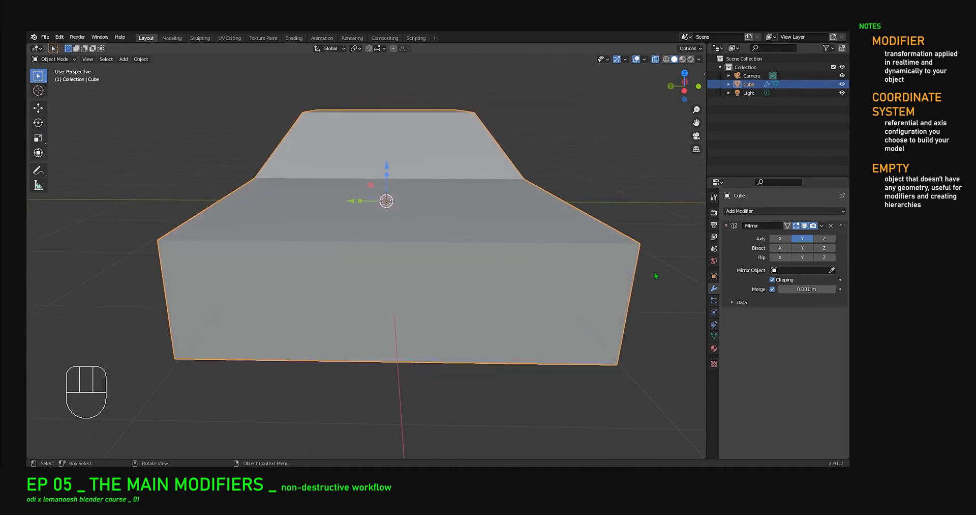
scroll(486, 253, "down", 3)
scroll(486, 253, "down", 2)
middle_click_drag(485, 253, 409, 244)
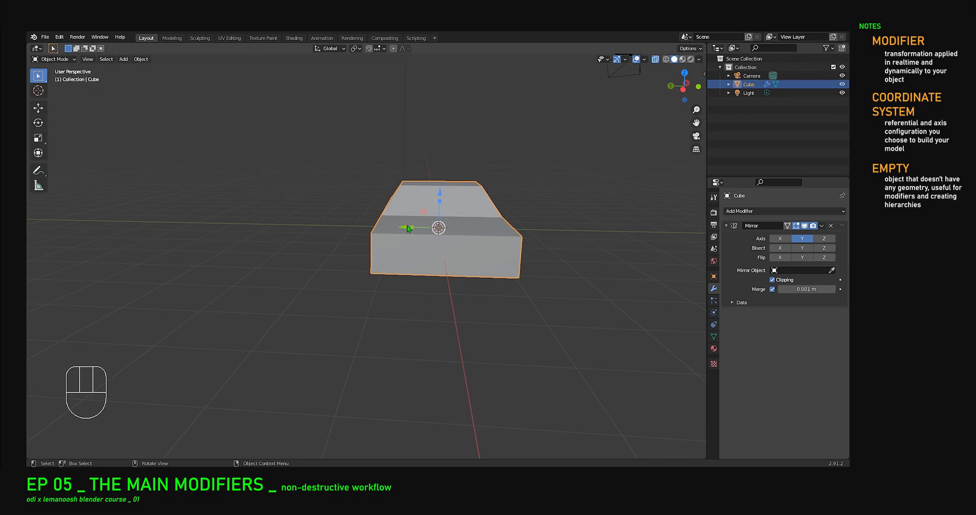
left_click_drag(405, 230, 469, 220)
middle_click_drag(355, 197, 495, 244, "shift")
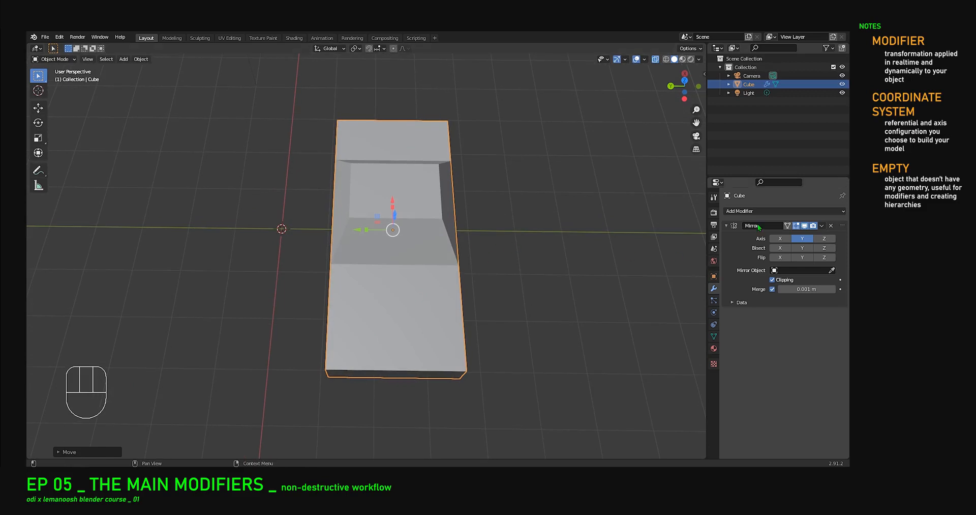
middle_click_drag(421, 288, 413, 200)
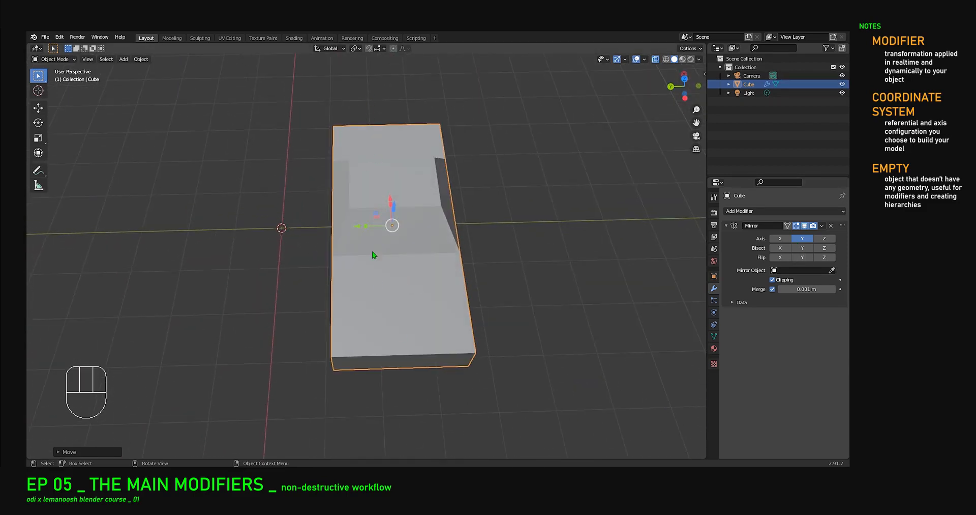
Add a Plain Axes empty at the world origin beside the car.
left_click_drag(357, 227, 363, 278)
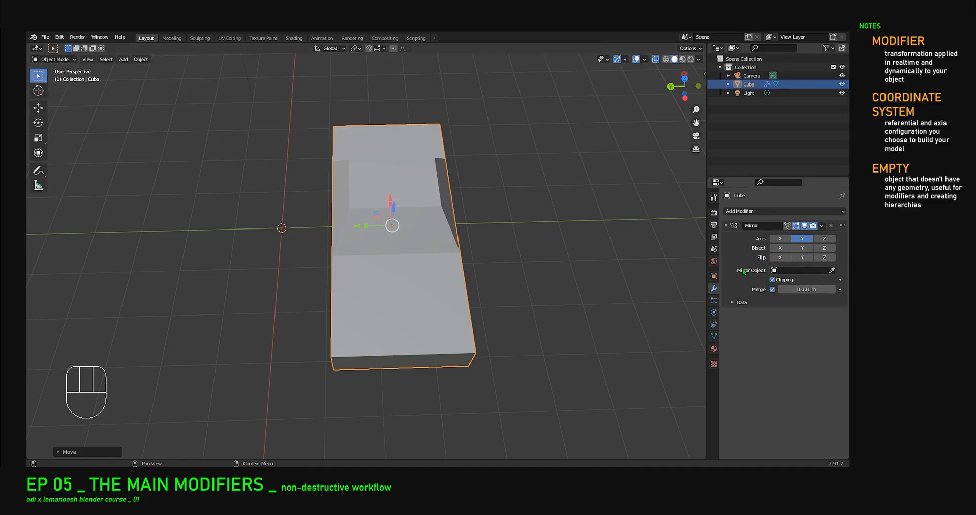
middle_click_drag(373, 278, 466, 285, "shift")
key("shift+a")
mouse_move(436, 282)
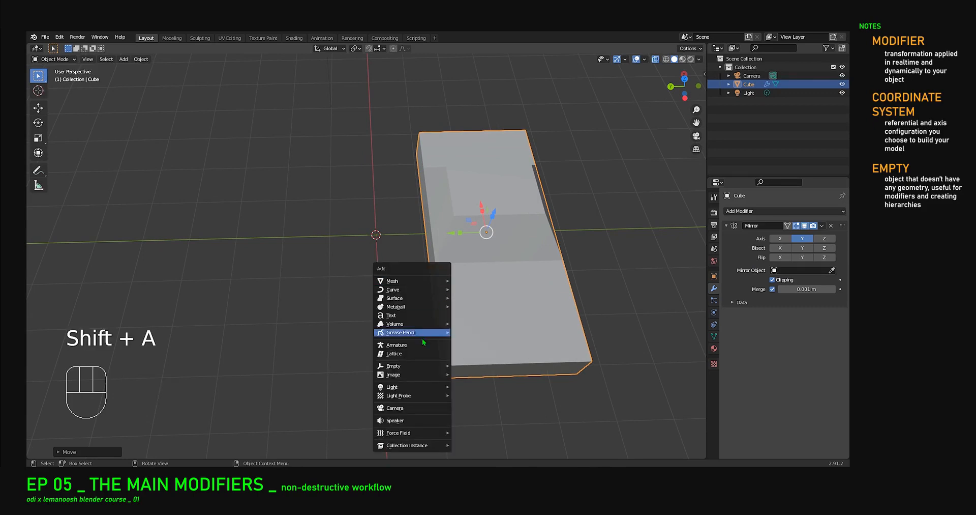
mouse_move(420, 366)
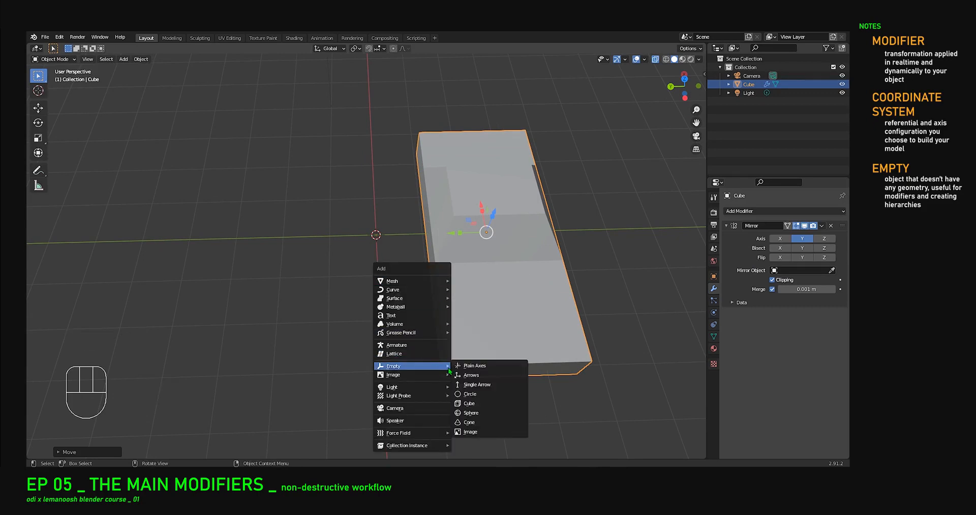
left_click(480, 367)
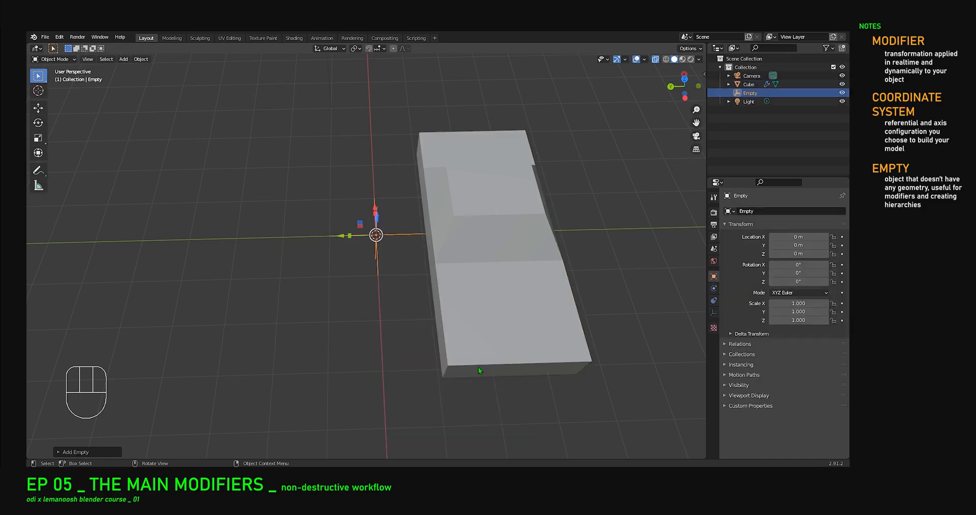
Pick the Empty as the Mirror Object of the car's Mirror modifier and move the car along the Y axis.
left_click(477, 248)
left_click(832, 270)
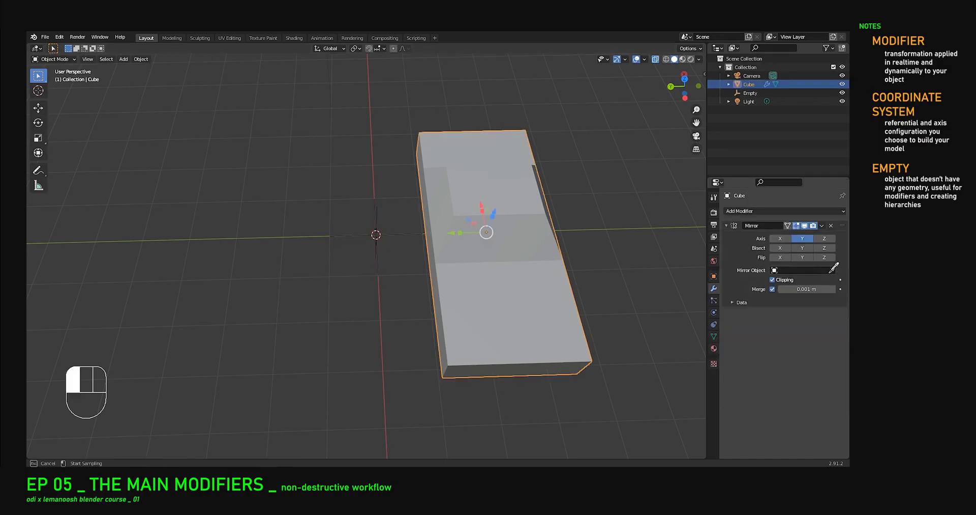
left_click(405, 233)
middle_click_drag(448, 315, 425, 212)
left_click_drag(440, 213, 373, 233)
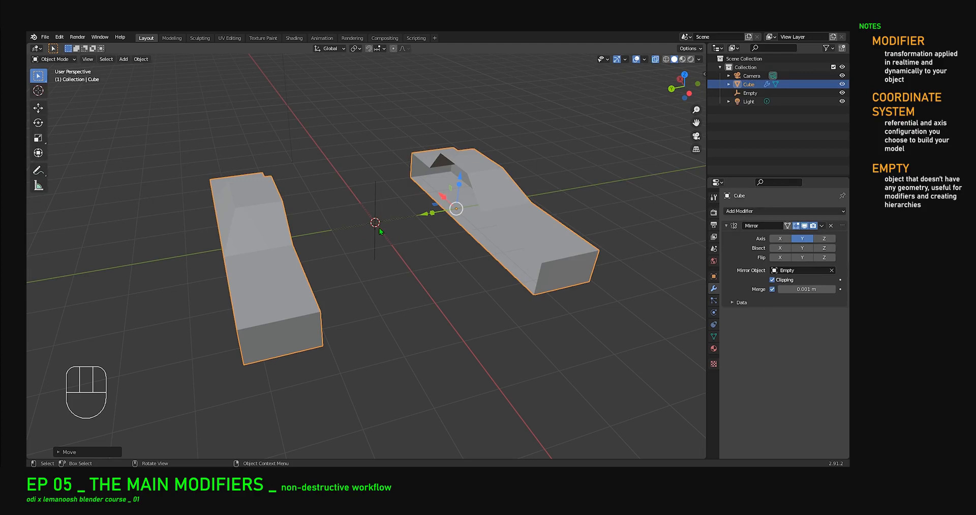
Move the Empty along the Y axis to shift the mirrored copy, and reselect the car.
left_click(376, 228)
mouse_move(350, 228)
left_mouse_down()
mouse_move(137, 256)
mouse_move(422, 216)
mouse_move(195, 263)
mouse_move(409, 228)
mouse_move(283, 250)
mouse_move(342, 242)
left_mouse_up()
left_click(535, 271)
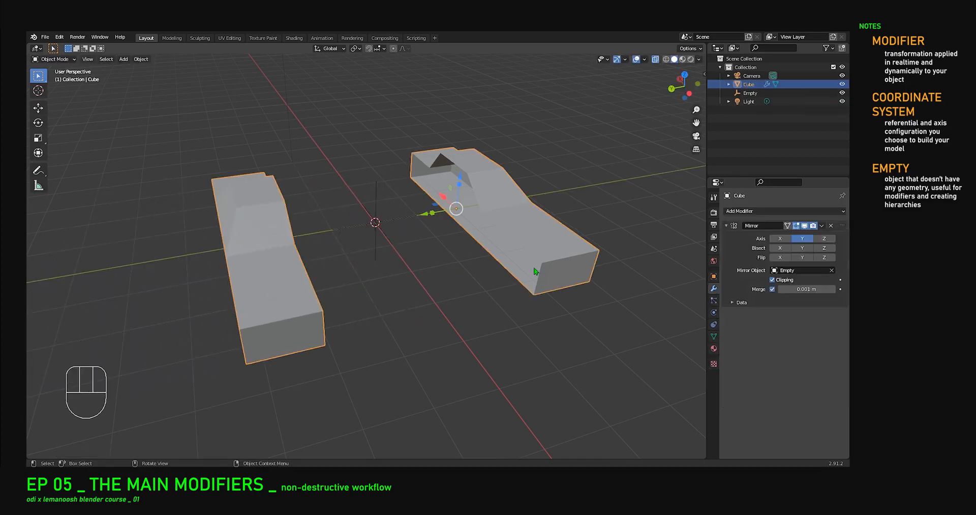
Detach and delete the Empty used as Mirror Object, and return the car to the world origin.
left_click(832, 270)
middle_click_drag(532, 279, 386, 243)
left_click(376, 233)
key("x")
left_click(377, 236)
left_click(434, 246)
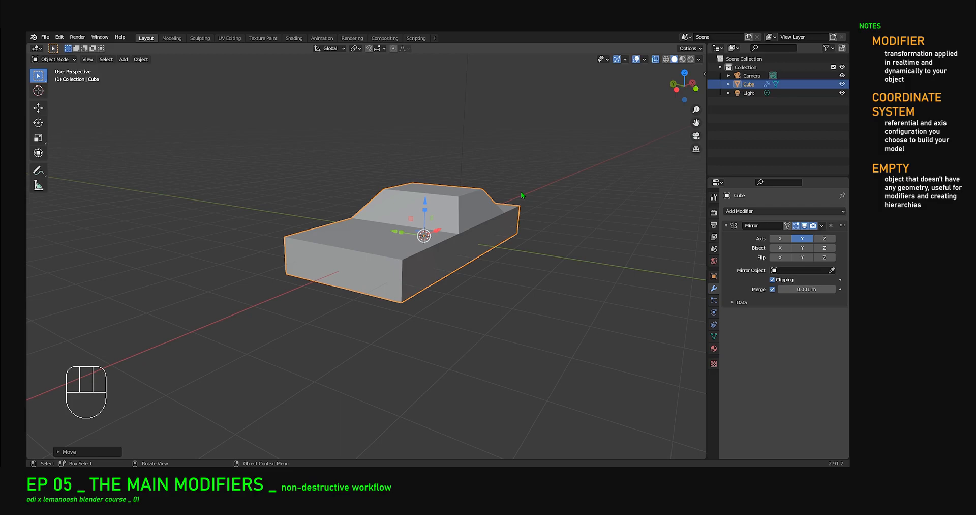
Collapse the Mirror modifier's settings and add a Subdivision Surface modifier to the car.
scroll(473, 234, "up", 3)
middle_click_drag(473, 234, 448, 249)
scroll(511, 241, "down", 4)
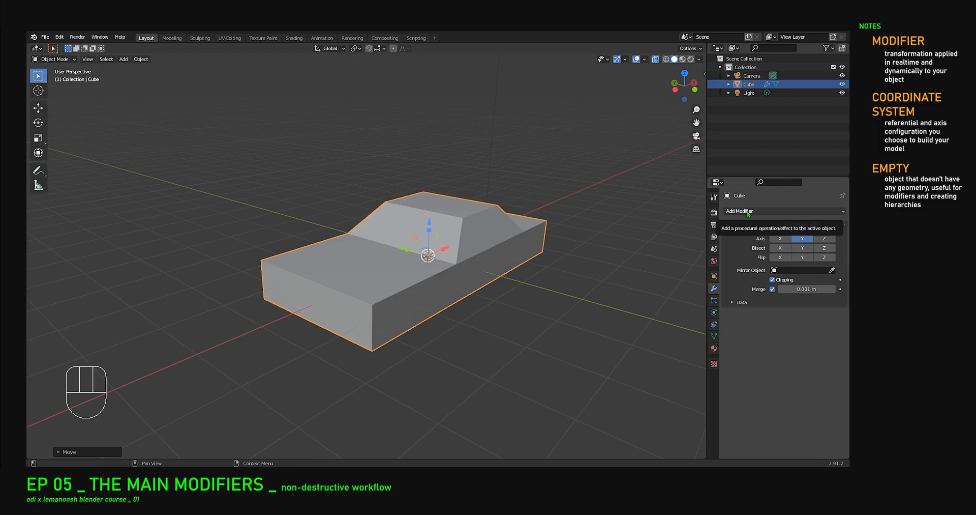
left_click(727, 225)
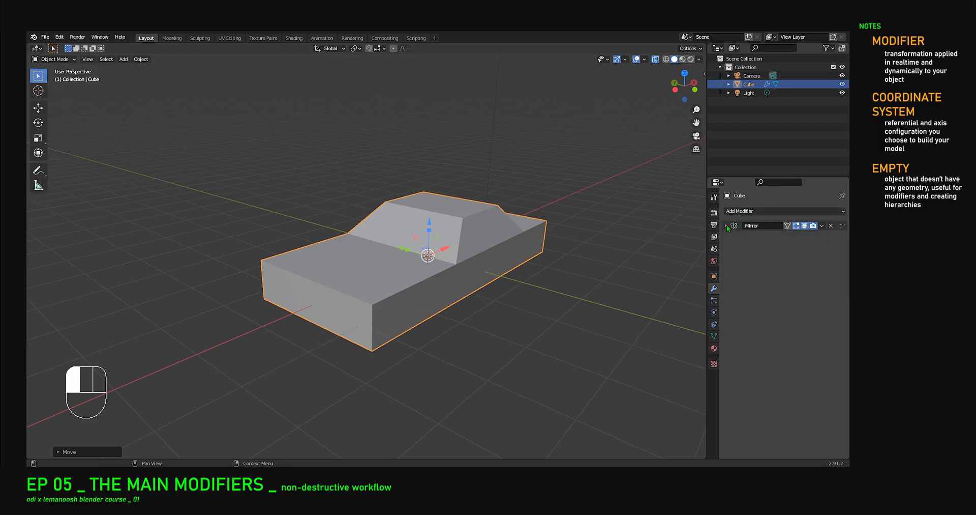
left_click(735, 212)
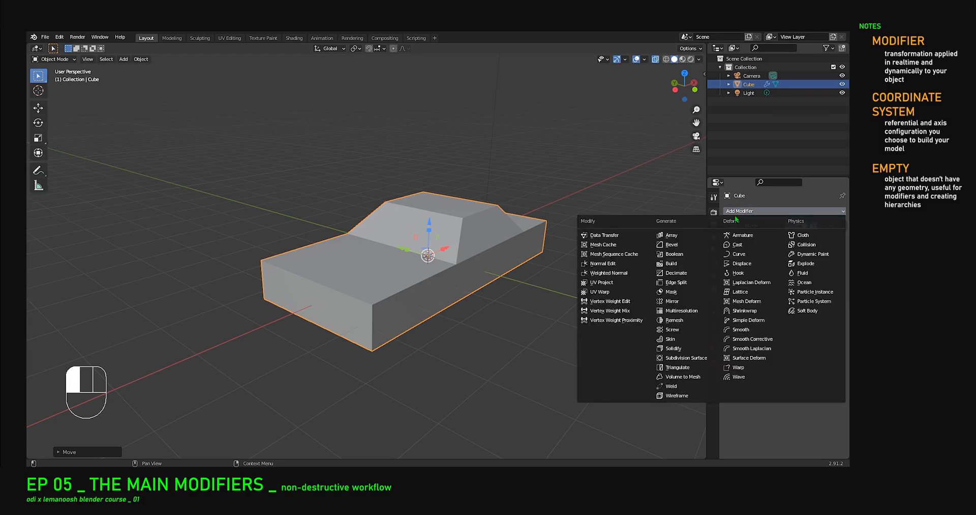
left_click(708, 358)
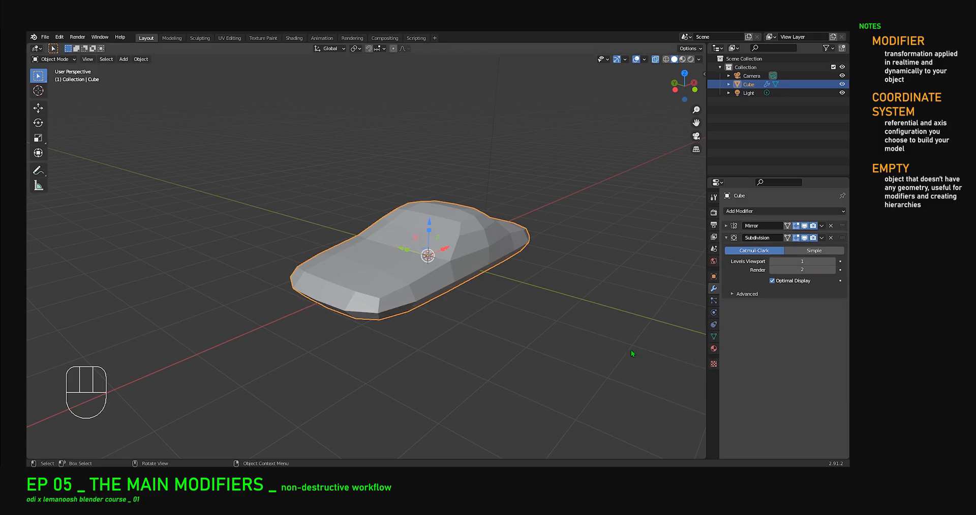
Enter Edit Mode and compare the original mesh cage with the subdivided car surface from several angles.
middle_click_drag(468, 290, 498, 286)
middle_click_drag(413, 269, 367, 254, "shift")
scroll(353, 225, "up", 2)
key("Tab")
middle_click_drag(488, 172, 536, 182)
scroll(481, 170, "up", 4)
middle_click_drag(510, 218, 409, 254)
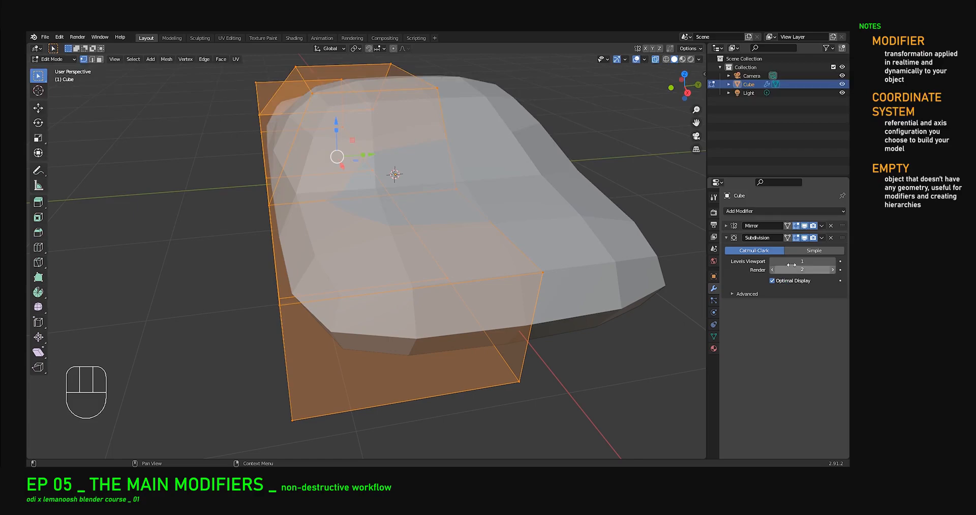
middle_click_drag(508, 249, 447, 150)
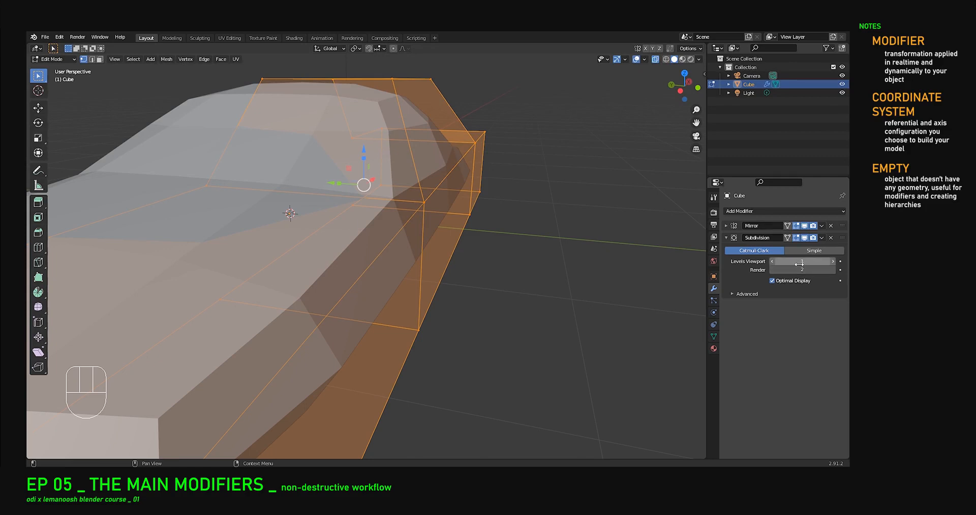
mouse_move(442, 211)
middle_mouse_down()
mouse_move(465, 214)
mouse_move(444, 218)
mouse_move(456, 207)
middle_mouse_up()
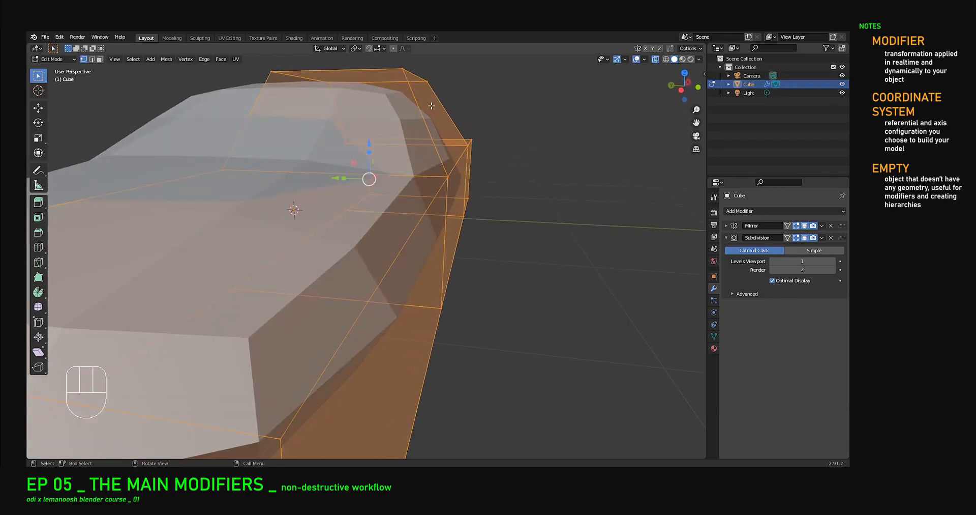
Select the four corner vertices of the cabin's side face and compare that face with its subdivided surface.
left_click(396, 71)
left_click(436, 90, "shift")
left_click(470, 146, "shift")
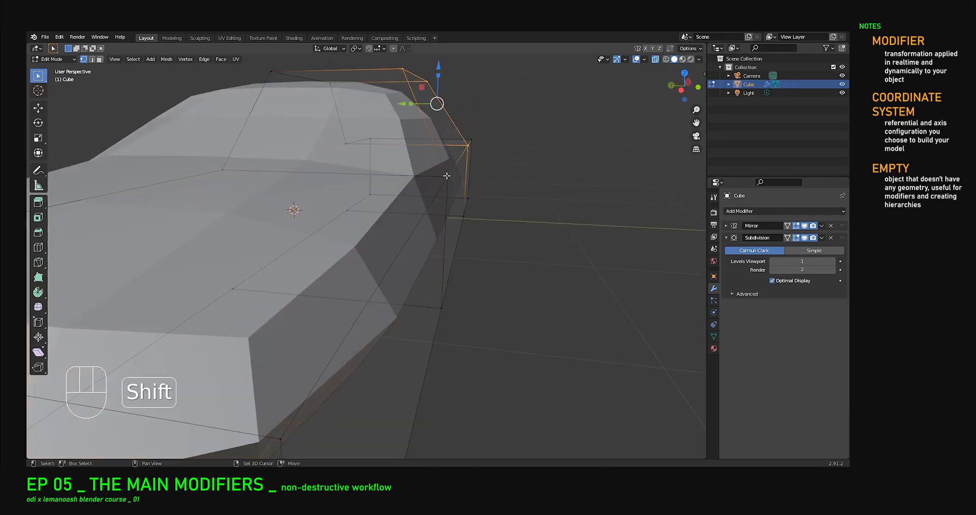
left_click(446, 175, "shift")
middle_click_drag(444, 176, 221, 211)
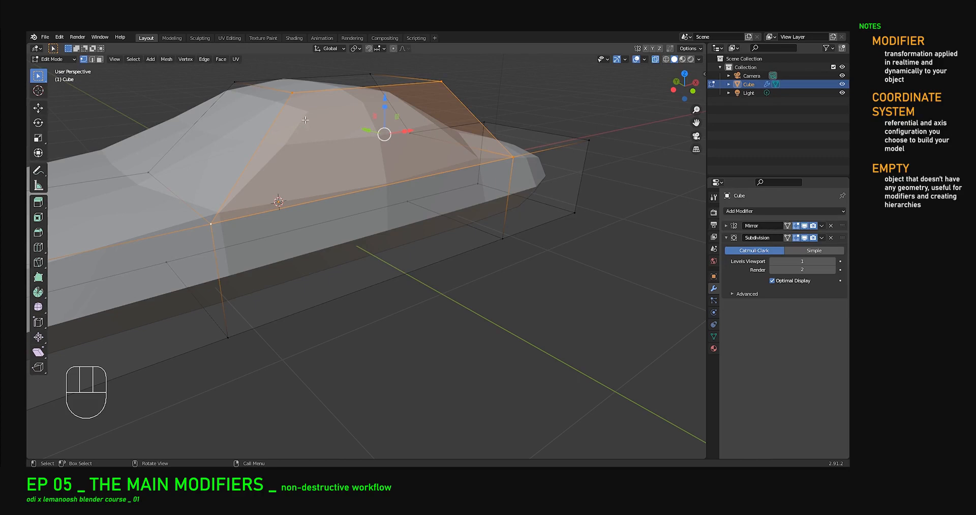
middle_click_drag(357, 179, 396, 102)
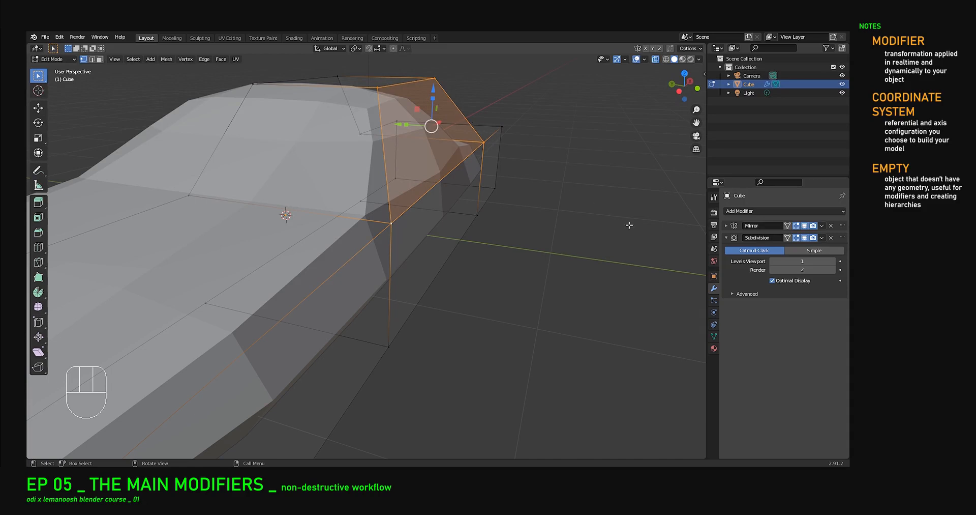
Set the Subdivision modifier's viewport levels to 2 and inspect the car's surface from both ends and the side.
left_click(832, 261)
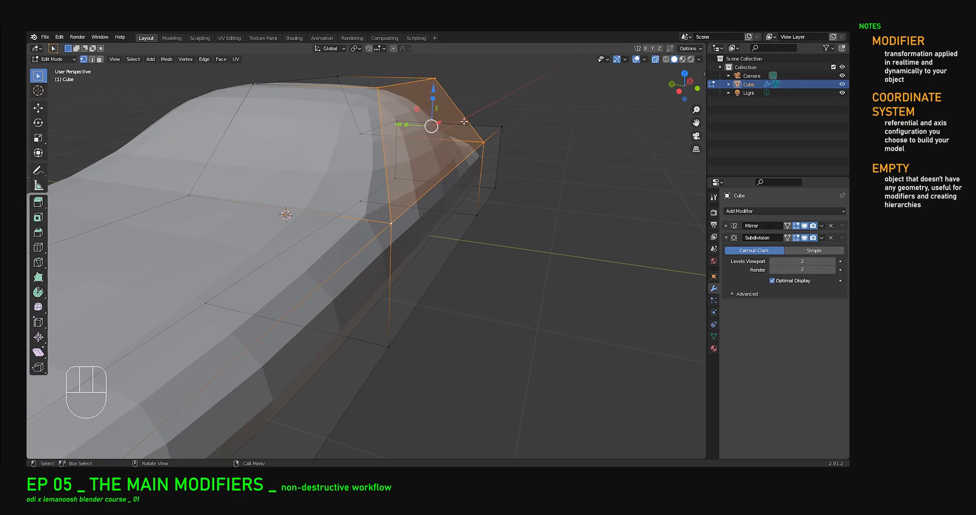
middle_click_drag(489, 152, 397, 193)
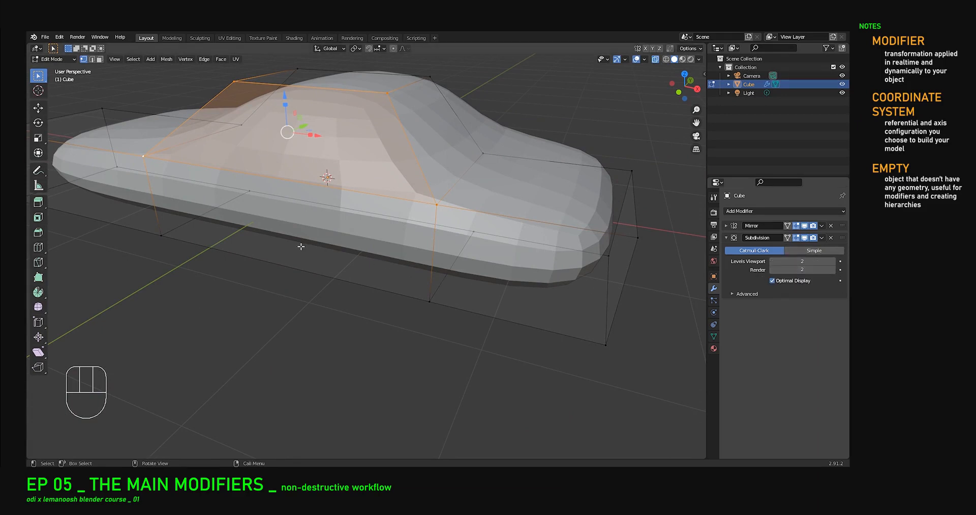
scroll(381, 254, "down", 3)
scroll(398, 260, "up", 6)
middle_click_drag(399, 260, 414, 222)
scroll(655, 243, "down", 4)
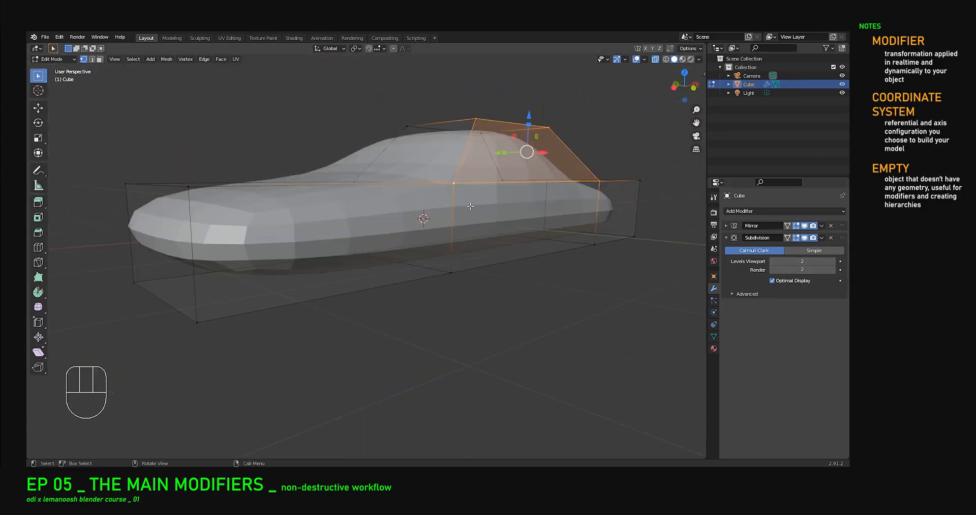
middle_click_drag(648, 244, 649, 264)
Return to Object Mode and raise the Subdivision modifier's viewport levels to 5.
left_click(832, 261)
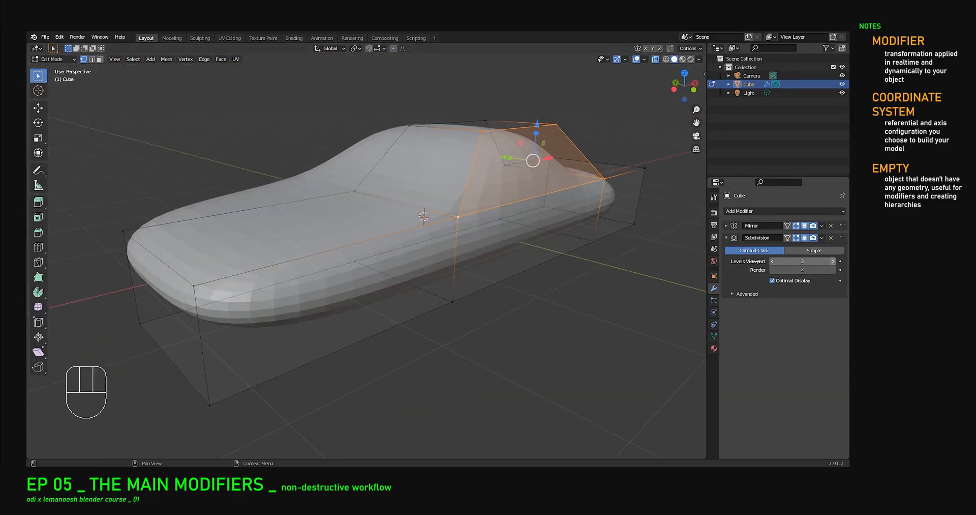
key("Tab")
left_click(833, 262)
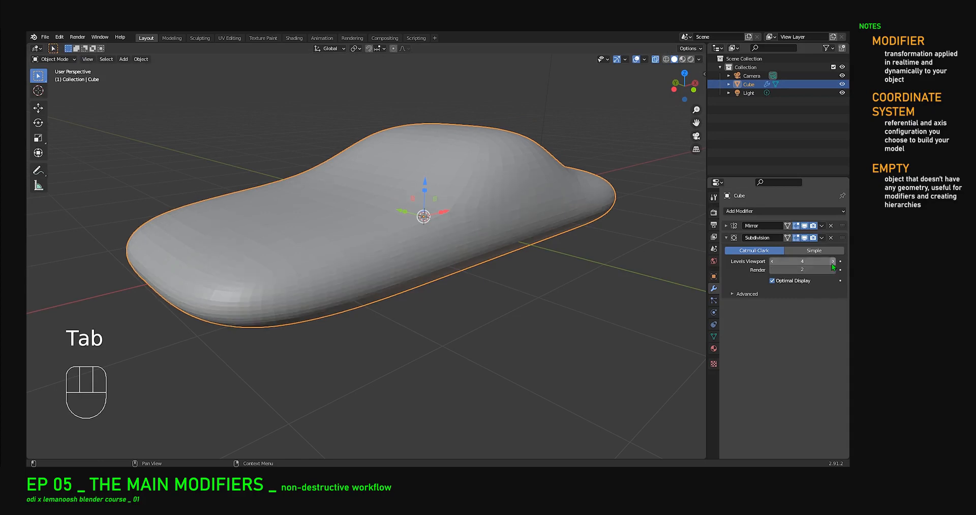
left_click(832, 264)
Examine the smoothness of the heavily subdivided car body up close and from the side.
scroll(511, 198, "up", 4)
middle_click_drag(509, 201, 339, 184)
scroll(305, 203, "down", 5)
scroll(269, 237, "up", 5)
middle_click_drag(271, 238, 379, 280)
scroll(336, 253, "down", 5)
middle_click_drag(457, 271, 470, 253)
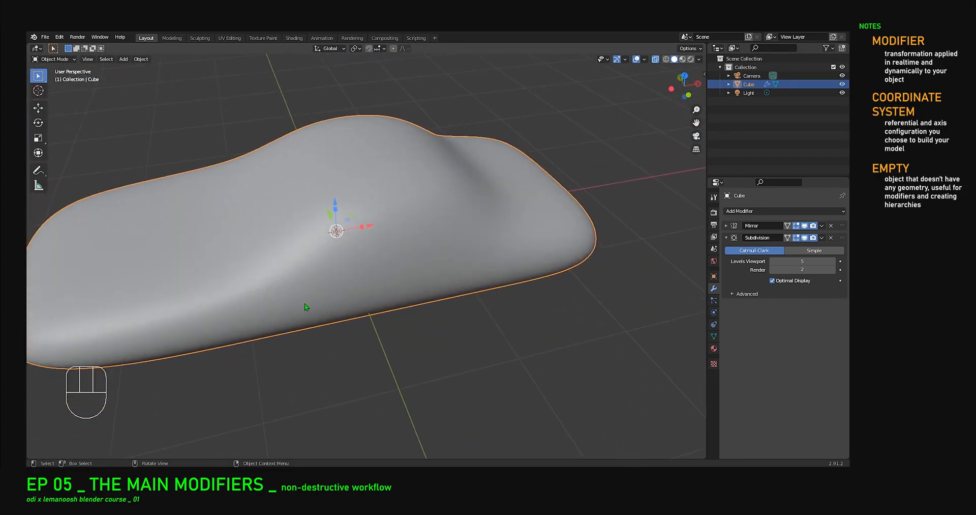
scroll(480, 254, "down", 3)
scroll(407, 270, "up", 3)
middle_click_drag(422, 275, 406, 257)
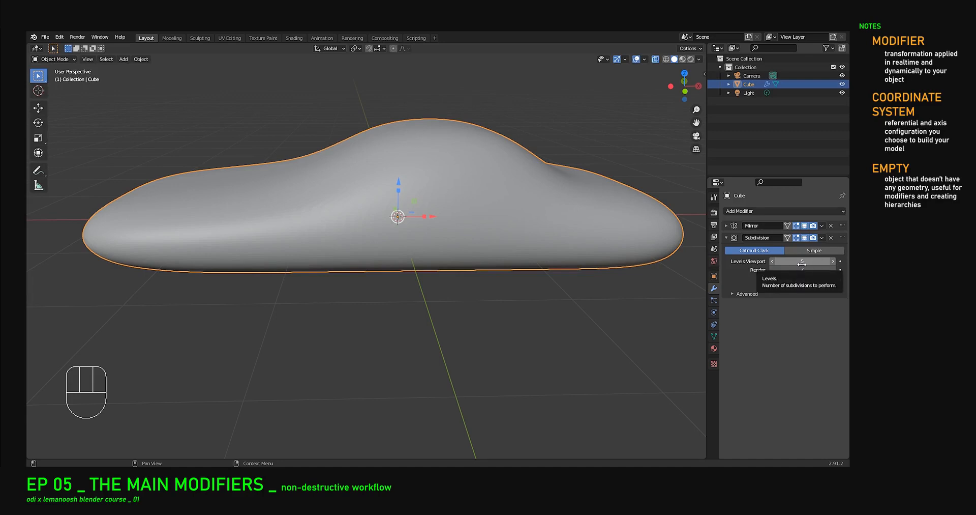
Reduce the Subdivision modifier's viewport levels to 3.
left_click(773, 262)
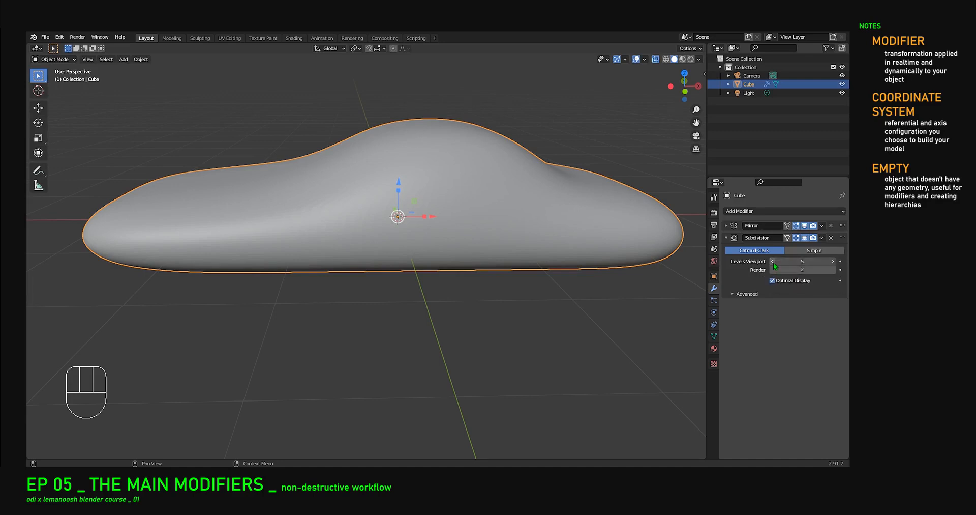
left_click(773, 262)
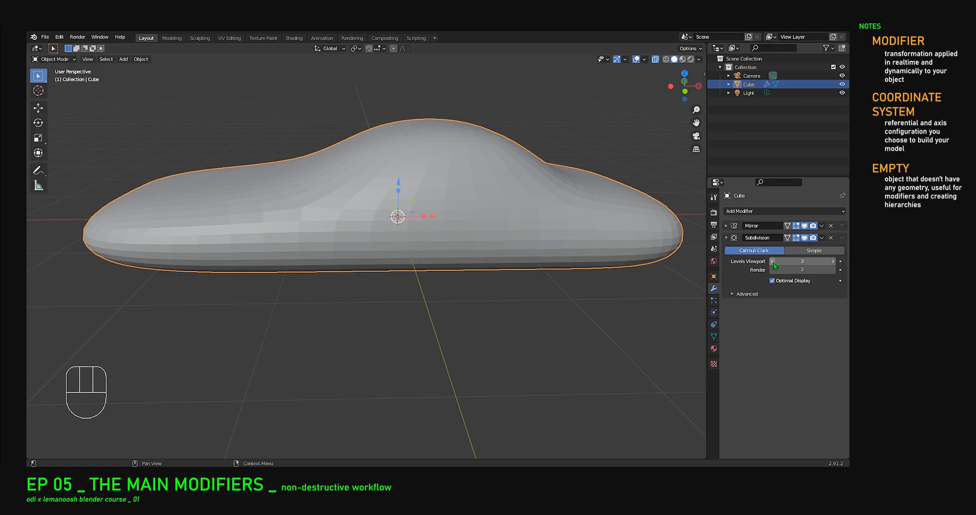
mouse_move(239, 274)
middle_mouse_down()
mouse_move(310, 271)
mouse_move(327, 296)
mouse_move(289, 283)
mouse_move(249, 288)
middle_mouse_up()
middle_click_drag(436, 275, 455, 283, "shift")
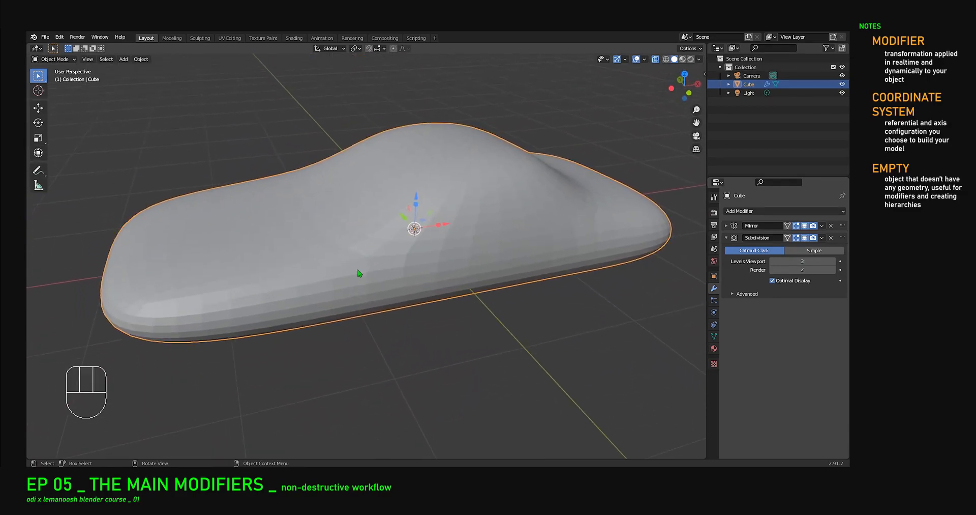
Examine the facets on the car body from above, up close and from a low front angle.
scroll(381, 273, "up", 5)
middle_click_drag(382, 273, 417, 344)
scroll(397, 272, "down", 5)
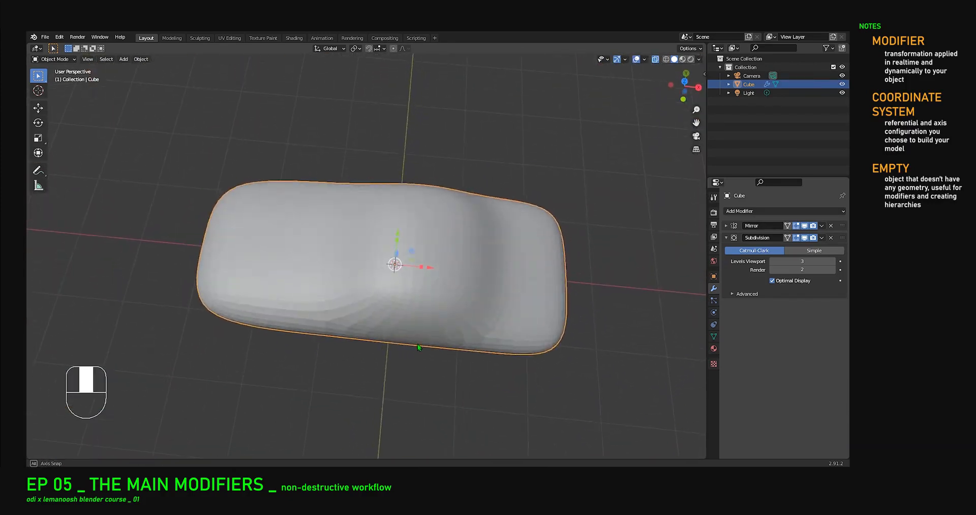
scroll(494, 314, "up", 8)
scroll(473, 355, "down", 6)
middle_click_drag(478, 342, 458, 279)
scroll(483, 253, "up", 3)
scroll(539, 283, "down", 5)
scroll(384, 282, "up", 4)
middle_click_drag(383, 283, 491, 267)
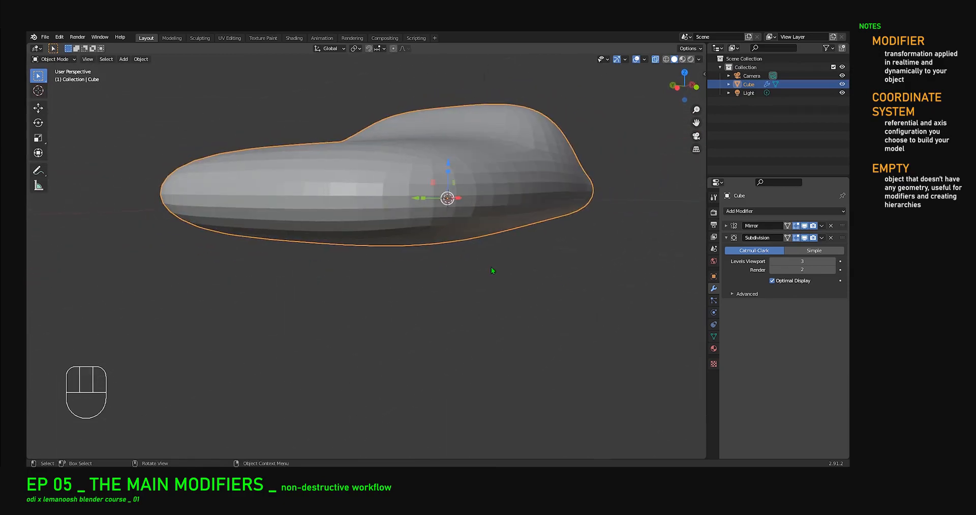
Try viewport subdivision level 4, set it back to 3, and inspect the facets up close and from the side.
left_click(833, 261)
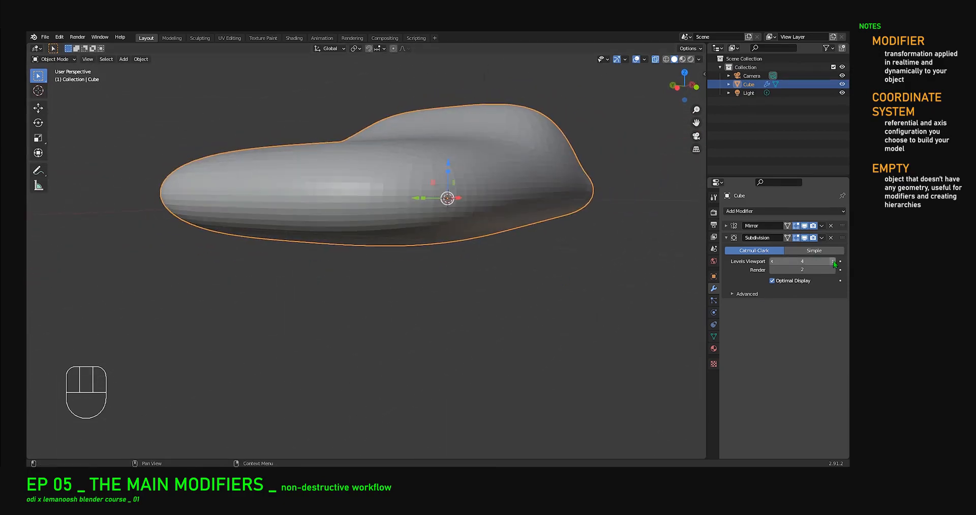
left_click(772, 261)
middle_click_drag(529, 236, 380, 255, "shift")
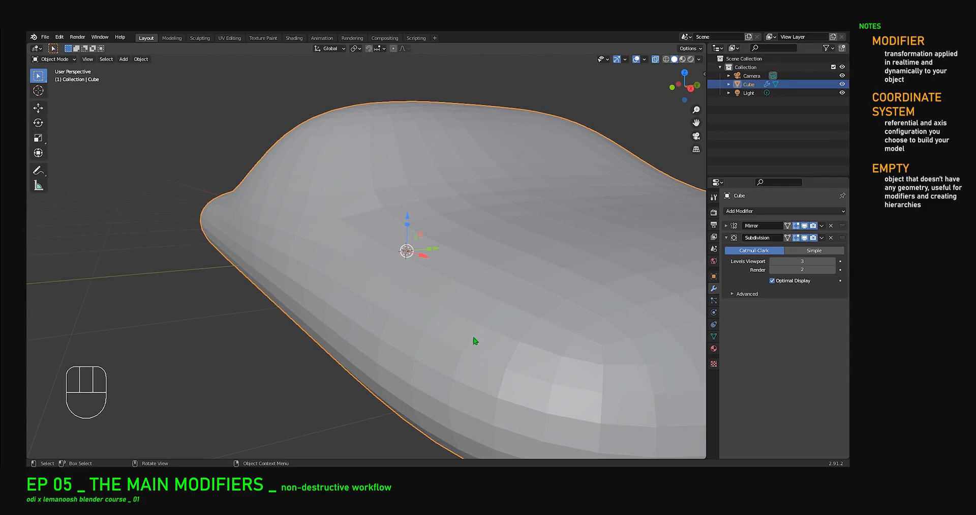
scroll(473, 340, "down", 5)
middle_click_drag(473, 339, 433, 281)
scroll(432, 278, "up", 5)
middle_click_drag(513, 321, 454, 309, "shift")
scroll(456, 295, "down", 2)
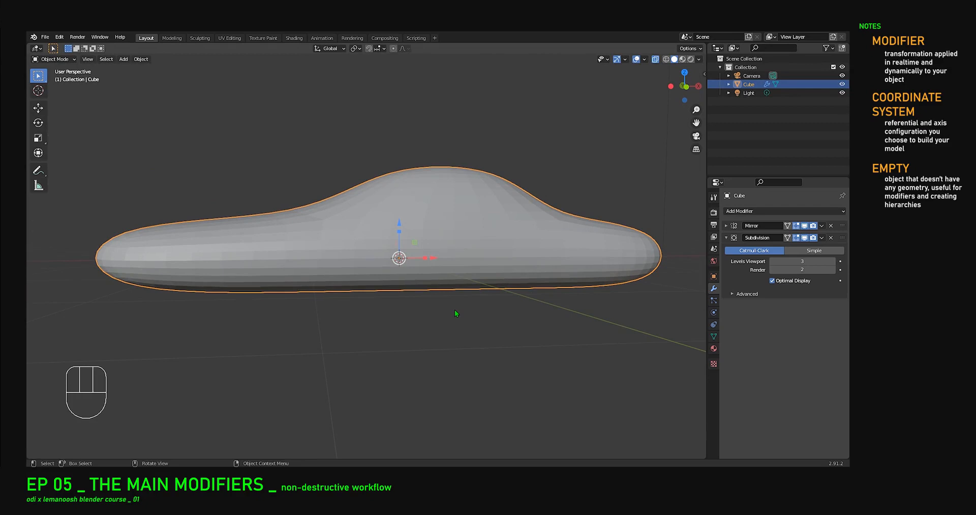
Apply Shade Smooth to the car body.
key("space")
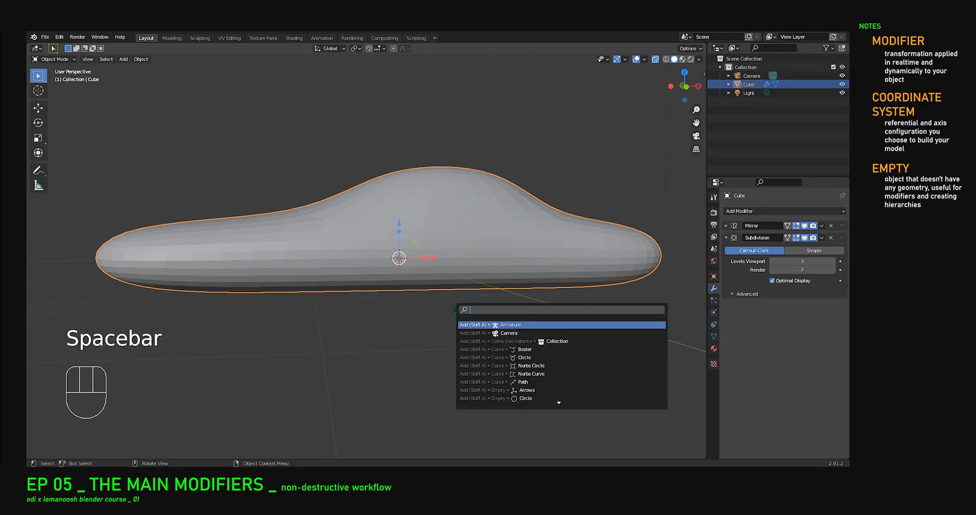
type("shade")
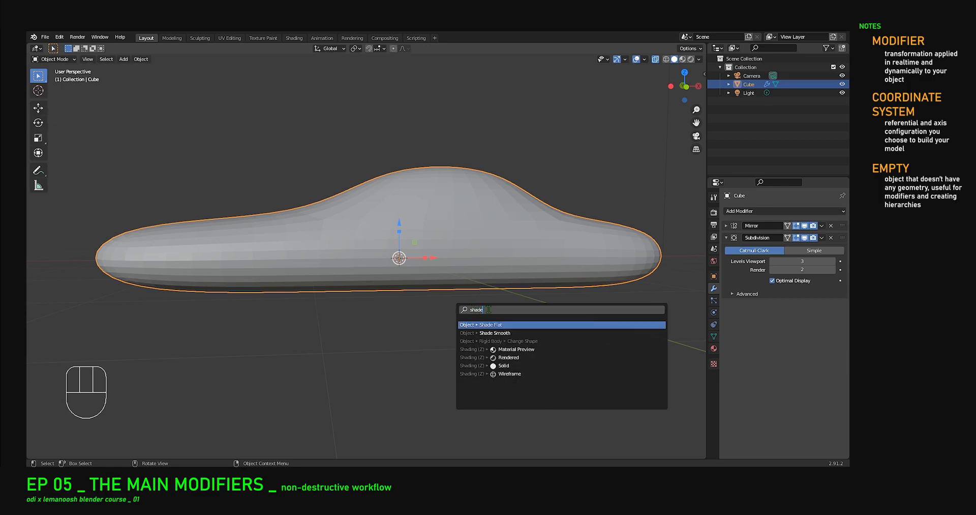
left_click(498, 333)
middle_click_drag(497, 332, 559, 345)
mouse_move(389, 335)
middle_mouse_down("shift")
mouse_move(455, 330)
mouse_move(397, 319)
middle_mouse_up("shift")
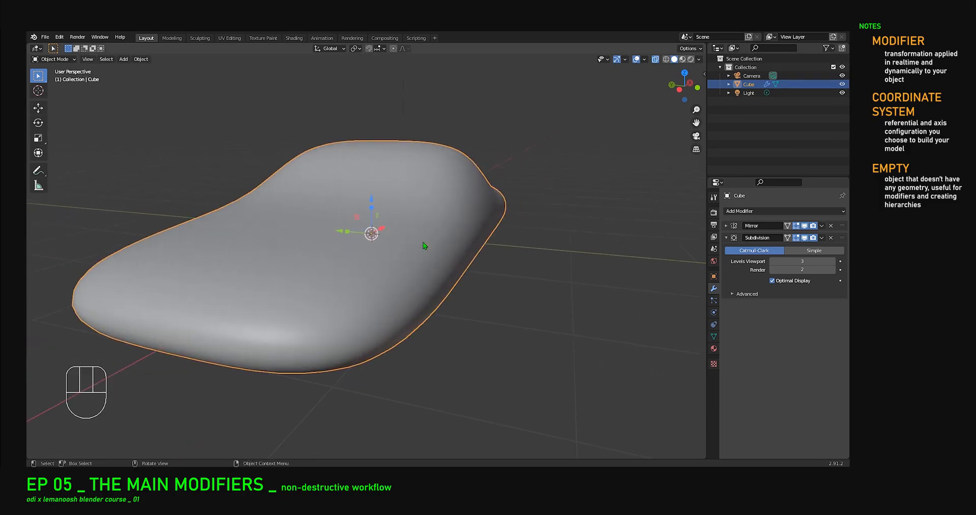
Examine the smooth-shaded car body up close and from the front, rear and side.
scroll(434, 260, "up", 5)
middle_click_drag(433, 257, 408, 248)
scroll(445, 285, "down", 6)
scroll(417, 249, "up", 4)
middle_click_drag(446, 250, 440, 283)
scroll(521, 248, "down", 5)
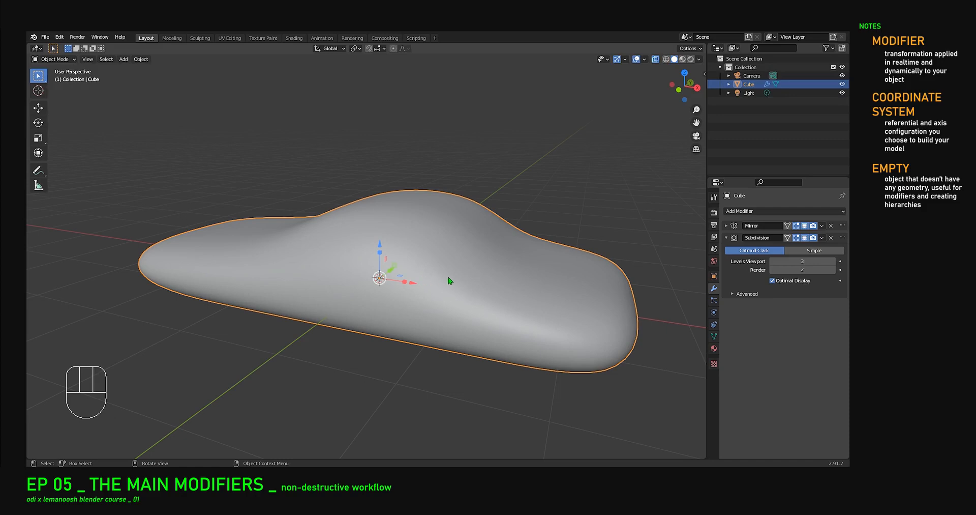
scroll(448, 285, "down", 2)
scroll(448, 295, "up", 5)
middle_click_drag(448, 295, 487, 274)
scroll(500, 299, "down", 5)
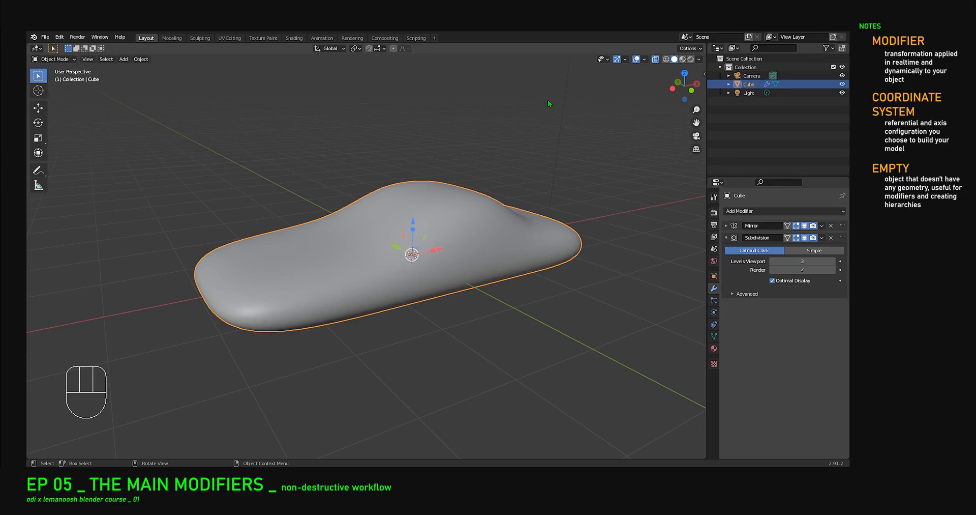
scroll(242, 301, "up", 4)
middle_click_drag(242, 303, 294, 318)
middle_click_drag(514, 246, 424, 255, "shift")
scroll(423, 255, "down", 3)
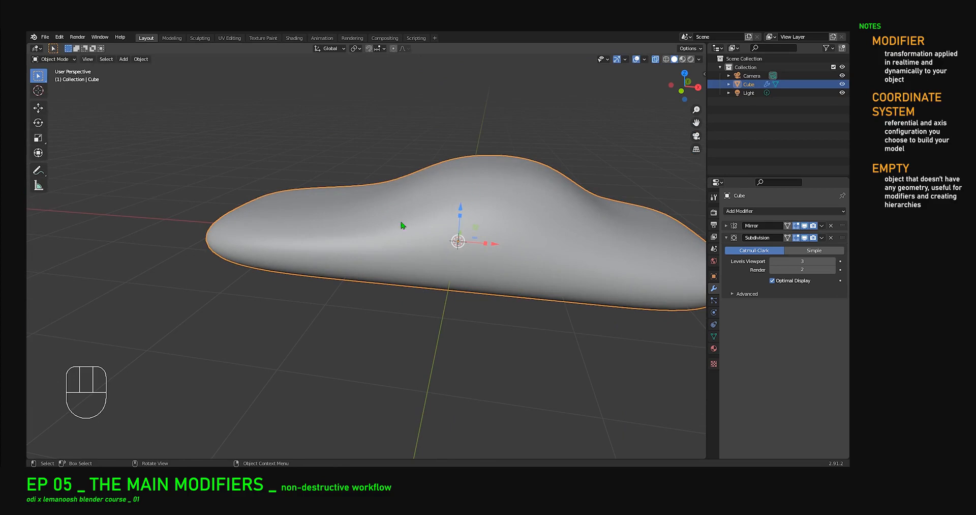
middle_click_drag(470, 230, 435, 267, "shift")
scroll(384, 242, "up", 4)
scroll(434, 243, "down", 3)
Apply Shade Flat to the car body and inspect its facets from above and from one end.
key("space")
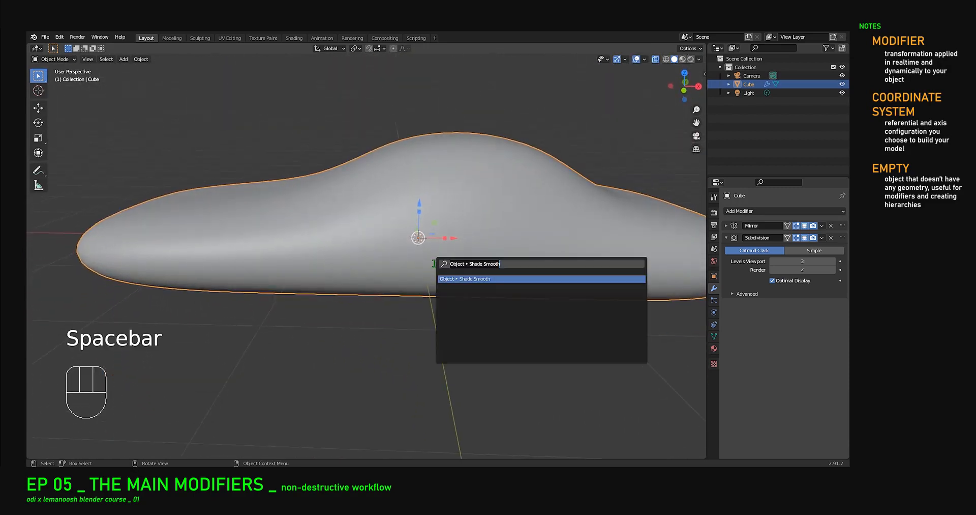
type("shade")
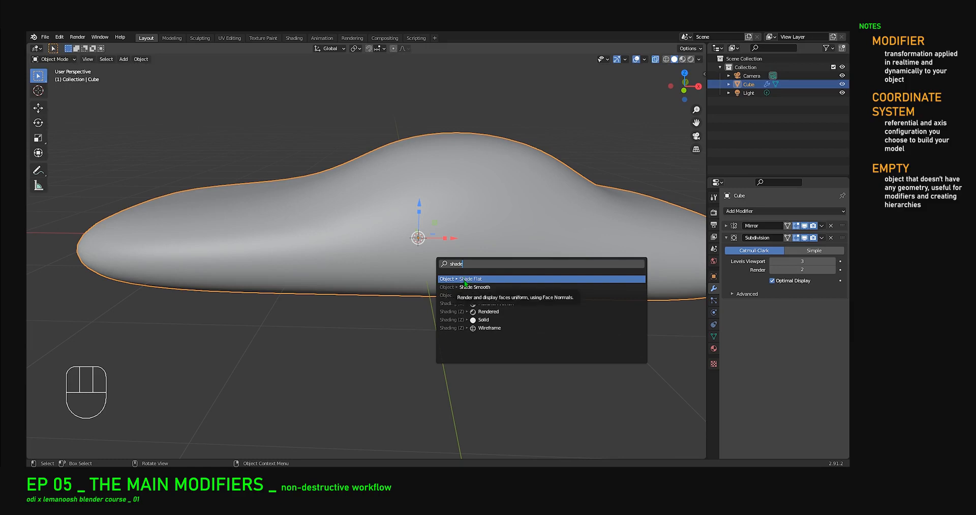
left_click(464, 279)
middle_click_drag(464, 283, 352, 279)
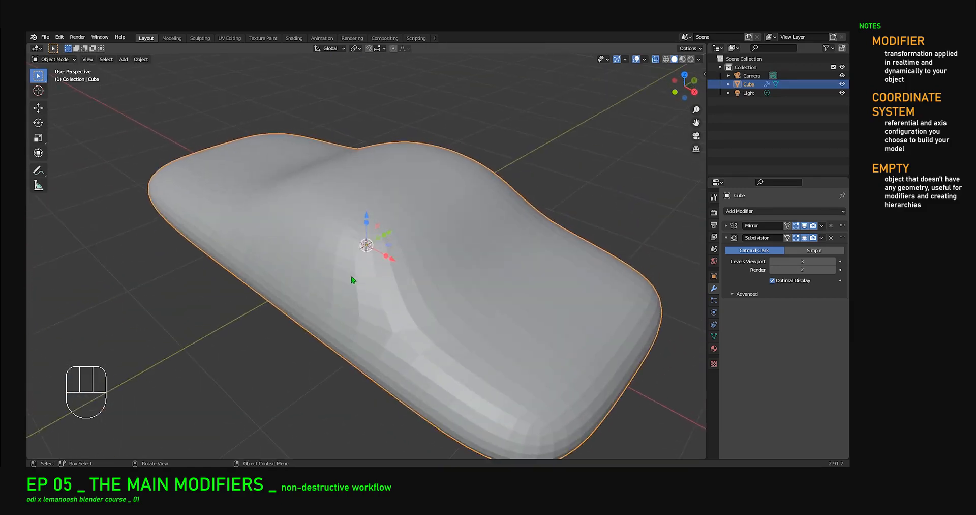
scroll(402, 274, "down", 3)
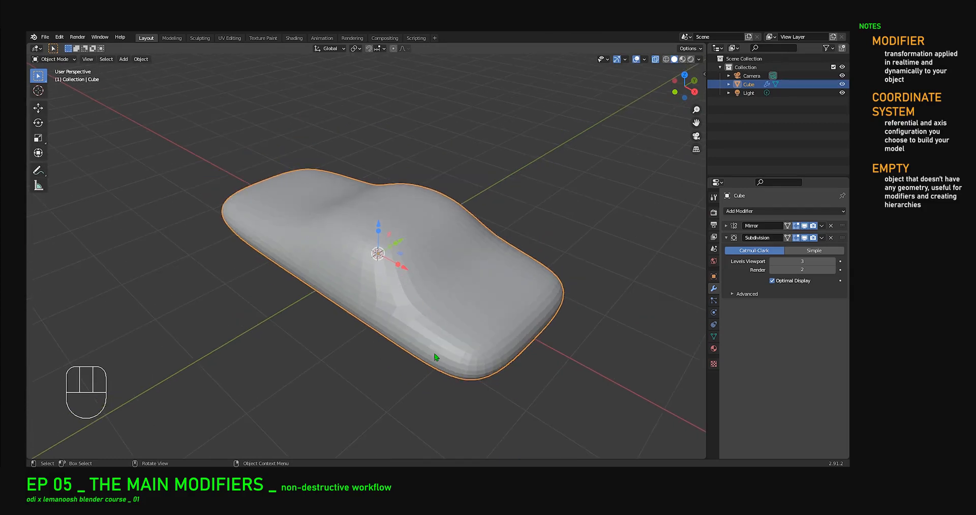
scroll(423, 395, "up", 2)
scroll(453, 303, "down", 1)
middle_click_drag(462, 264, 389, 283, "shift")
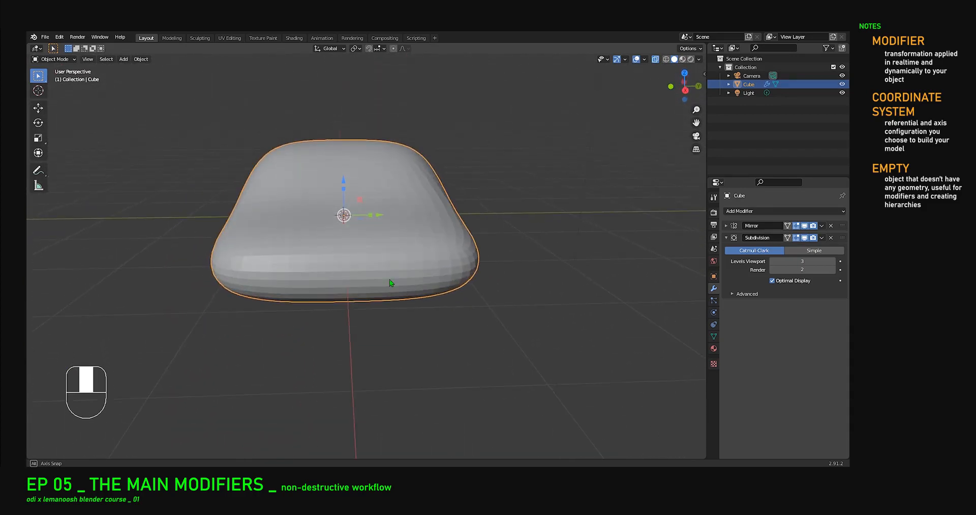
middle_click_drag(389, 283, 390, 283)
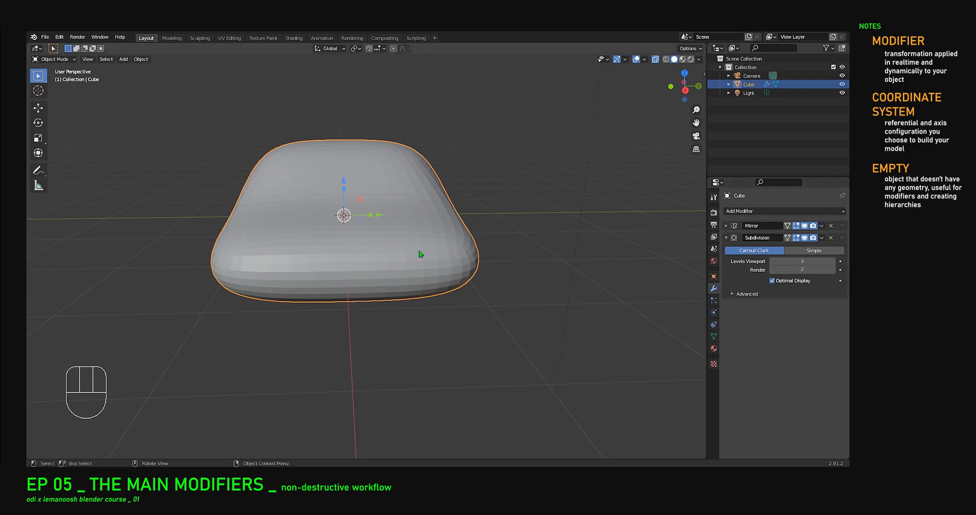
Turn off the Subdivision modifier's viewport display and inspect the underlying low-poly car in Edit and Object Mode.
left_click(806, 239)
scroll(435, 246, "down", 1)
middle_click_drag(432, 246, 470, 237)
key("Tab")
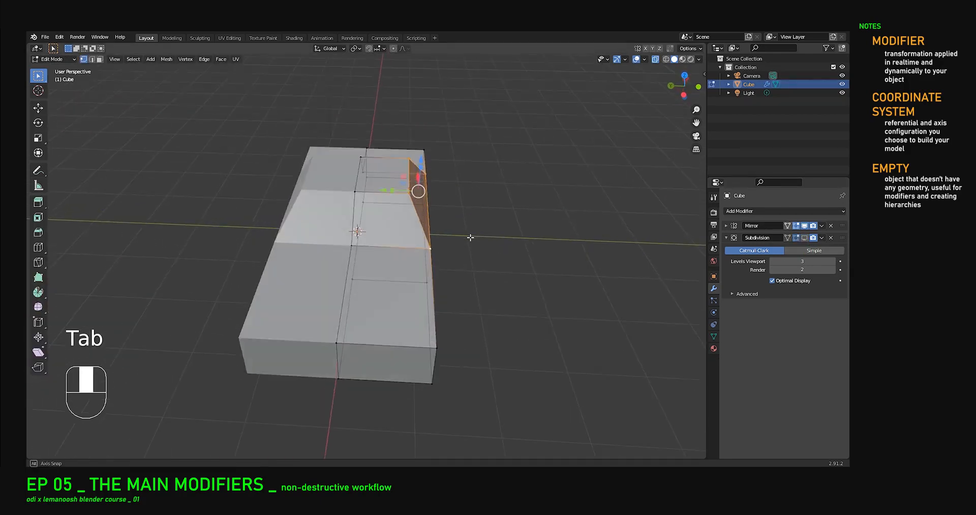
key("Tab")
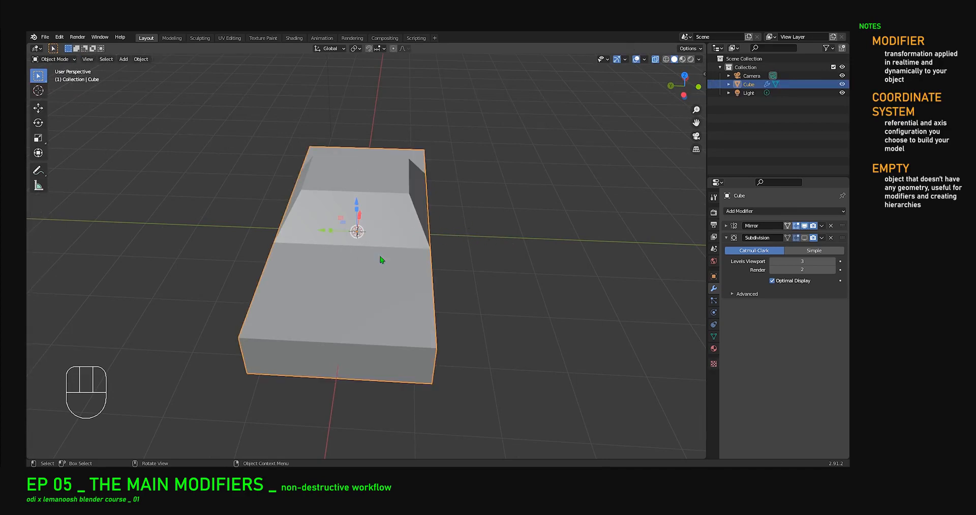
middle_click_drag(476, 337, 456, 280)
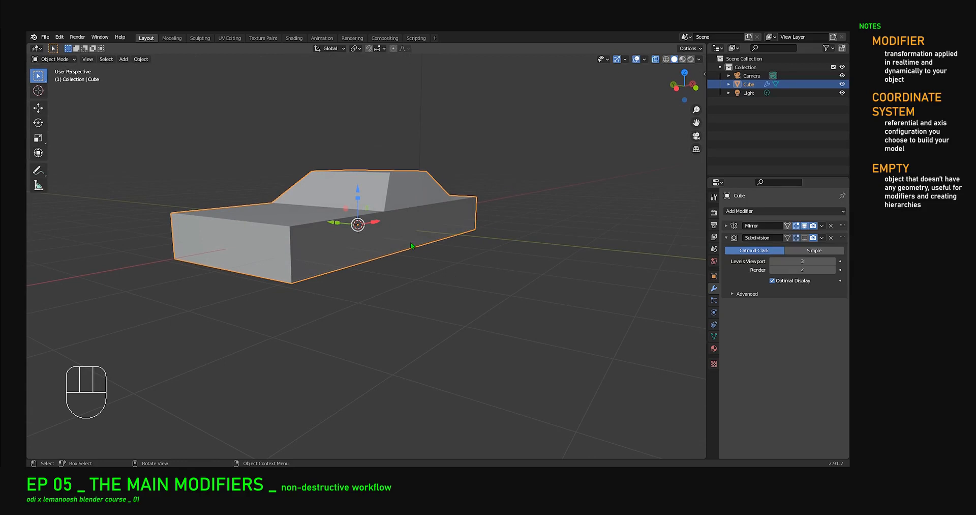
middle_click_drag(362, 250, 308, 249)
Add a horizontal loop cut around the upper part of the car's lower body in Edit Mode.
key("Tab")
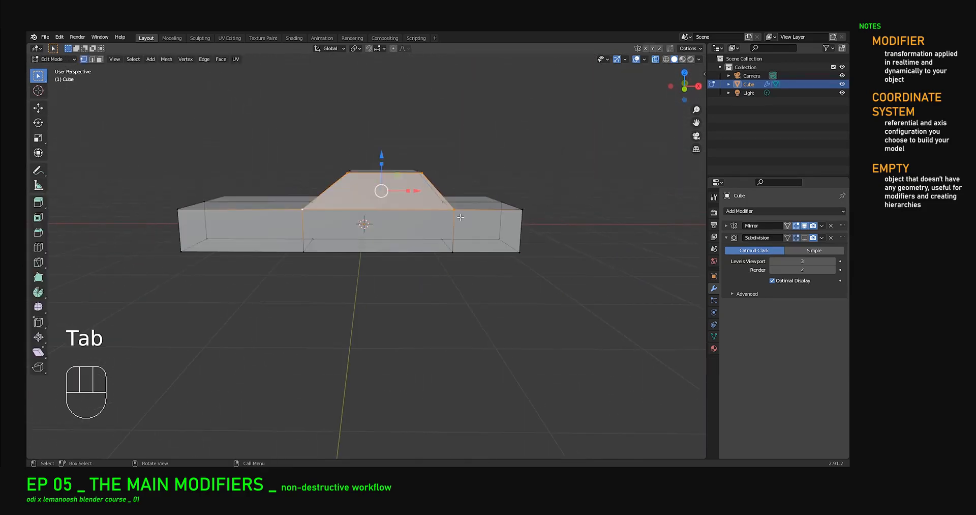
middle_click_drag(487, 222, 301, 247)
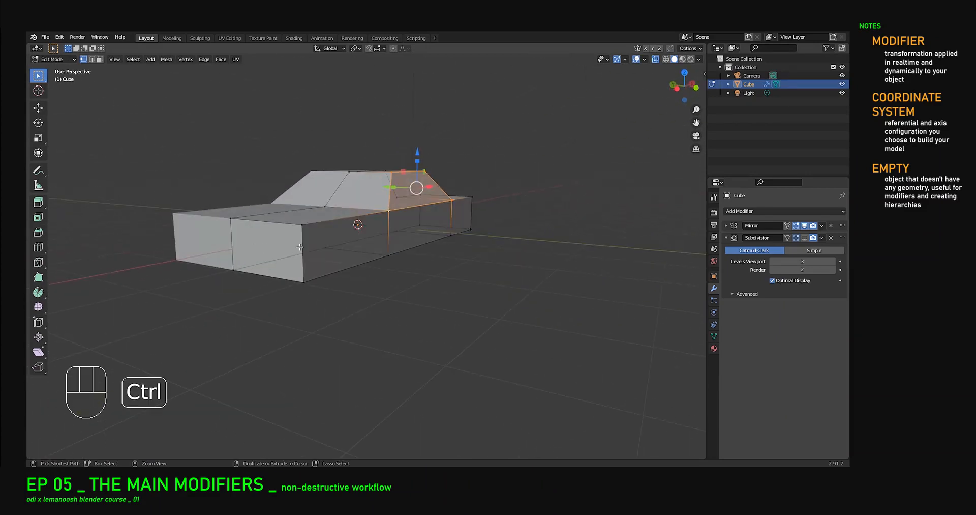
key("ctrl+r")
left_click(307, 223)
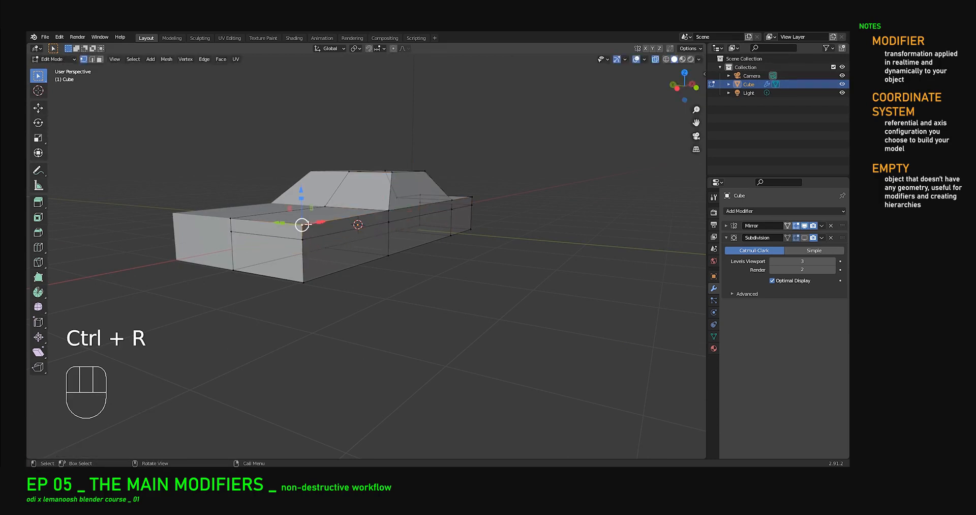
Move the lower body's upper side edge inward and its front top edge backward to slope the body's rim.
left_click(479, 199, "ctrl")
middle_click_drag(477, 199, 265, 231)
key("Tab")
key("Tab")
left_click(197, 200, "shift")
left_click(192, 203, "shift")
left_click_drag(225, 205, 254, 209)
key("Tab")
middle_click_drag(332, 228, 325, 168)
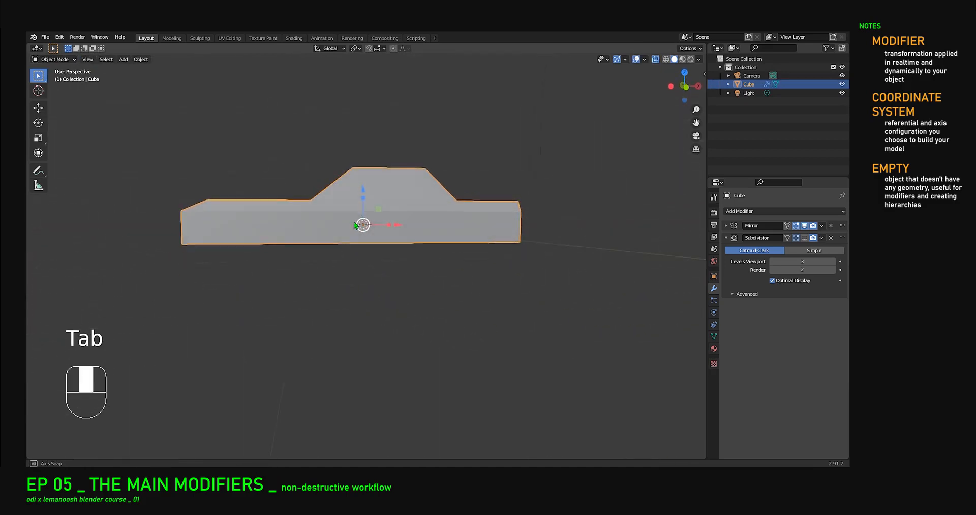
Select all the cabin's vertices, including its base, and raise them about 0.1 m.
key("Tab")
left_click_drag(274, 135, 447, 210)
left_click_drag(381, 157, 381, 149)
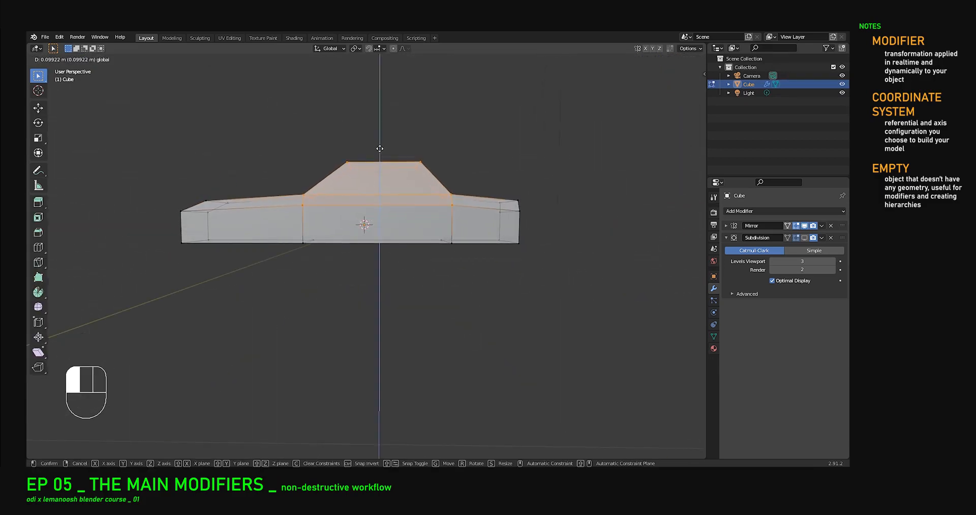
key("Tab")
middle_click_drag(444, 252, 540, 273)
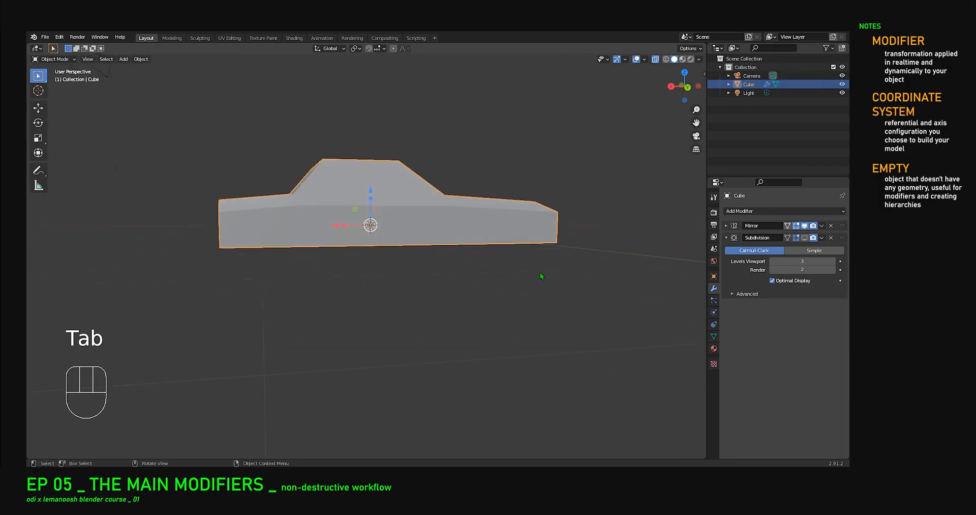
Turn the Subdivision modifier's viewport display back on and fit the edit cage to the subdivided surface in Edit Mode.
left_click(805, 238)
middle_click_drag(417, 244, 476, 228)
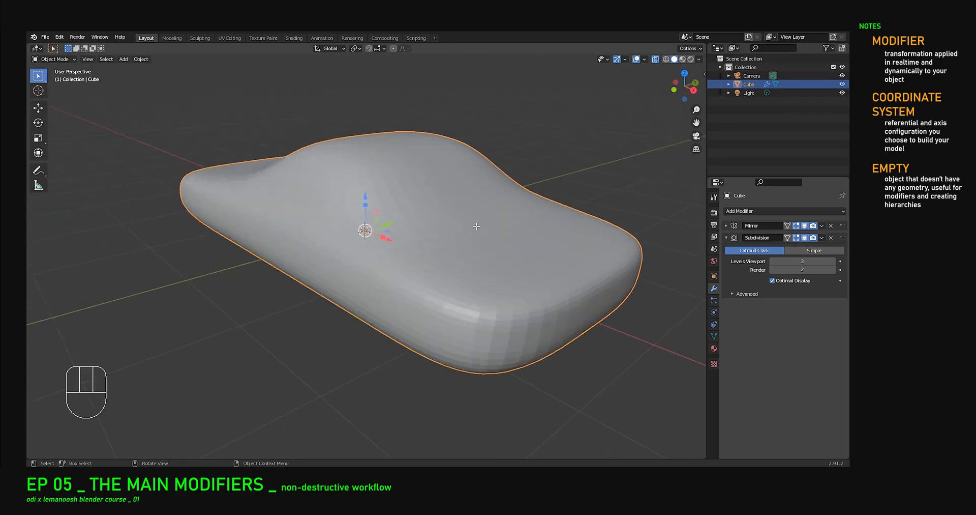
key("Tab")
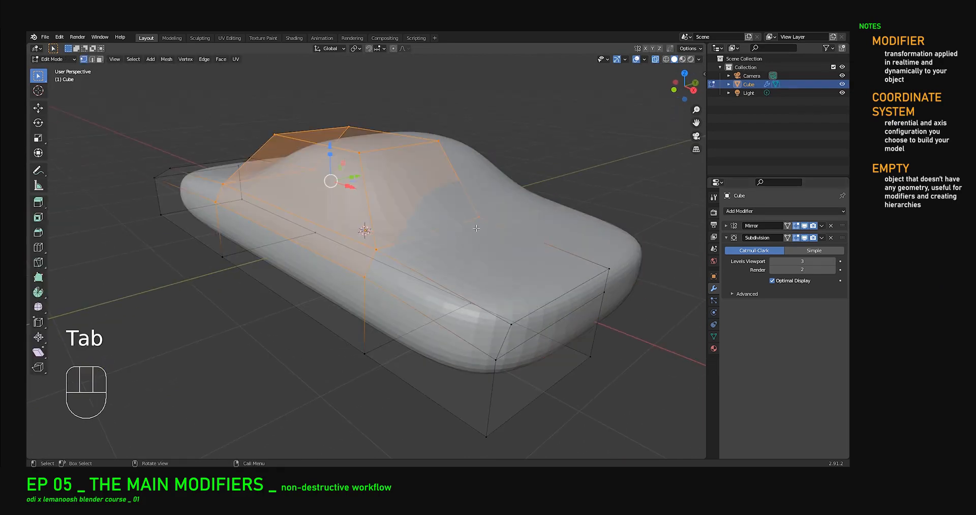
left_click(787, 238)
middle_click_drag(503, 330, 432, 269)
Select the front corner vertex on the added loop and try pulling it up and away from the subdivided body.
key("alt+a")
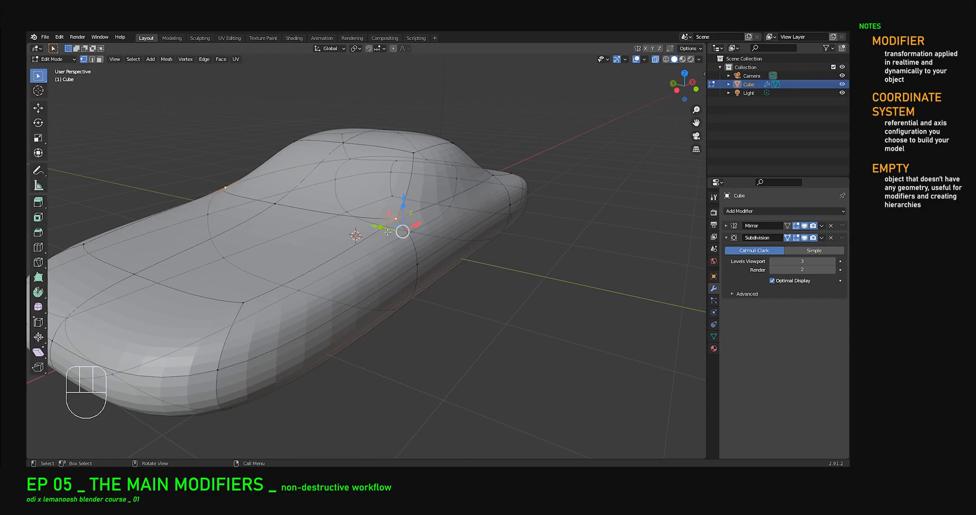
left_click(426, 275)
middle_click_drag(365, 366, 460, 337)
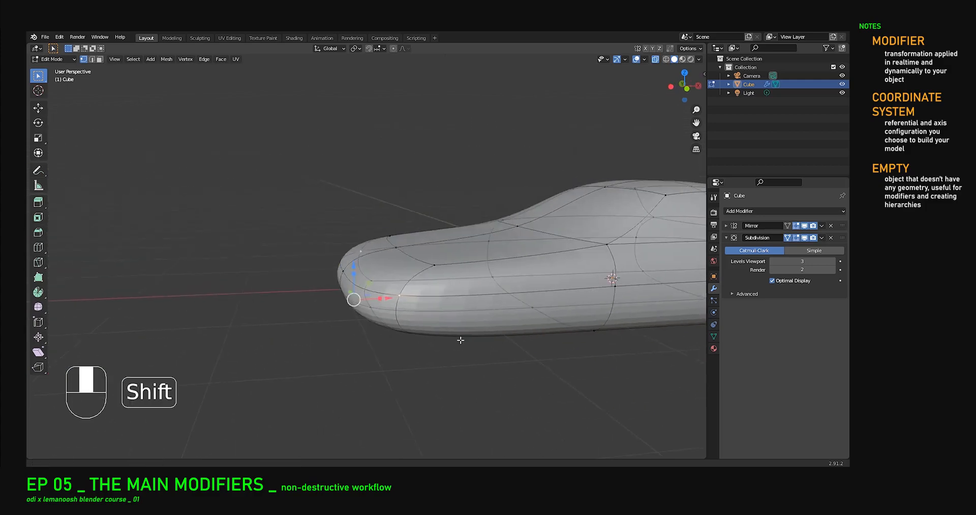
scroll(447, 336, "up", 3)
middle_click_drag(402, 326, 348, 315)
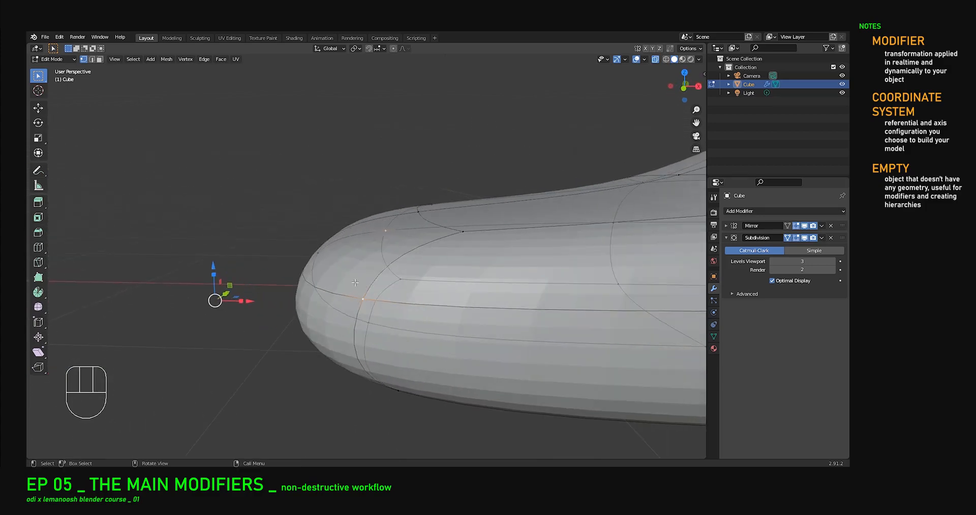
middle_click_drag(427, 326, 295, 267, "shift")
scroll(310, 274, "down", 4)
middle_click_drag(341, 290, 522, 281)
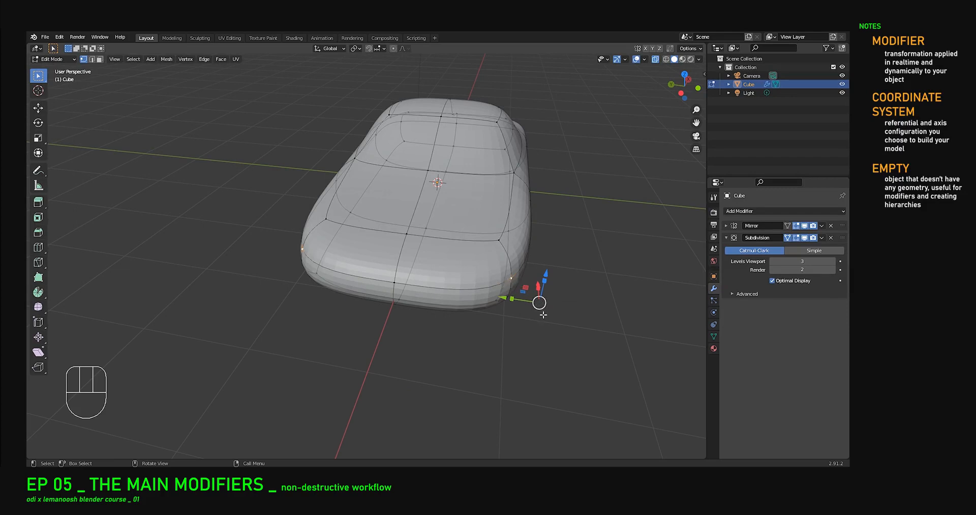
middle_click_drag(555, 306, 519, 270)
left_click_drag(516, 265, 451, 195)
Turn off the Subdivision modifier's display in Edit Mode and undo the corner vertex move.
left_click(796, 239)
middle_click_drag(539, 265, 460, 300)
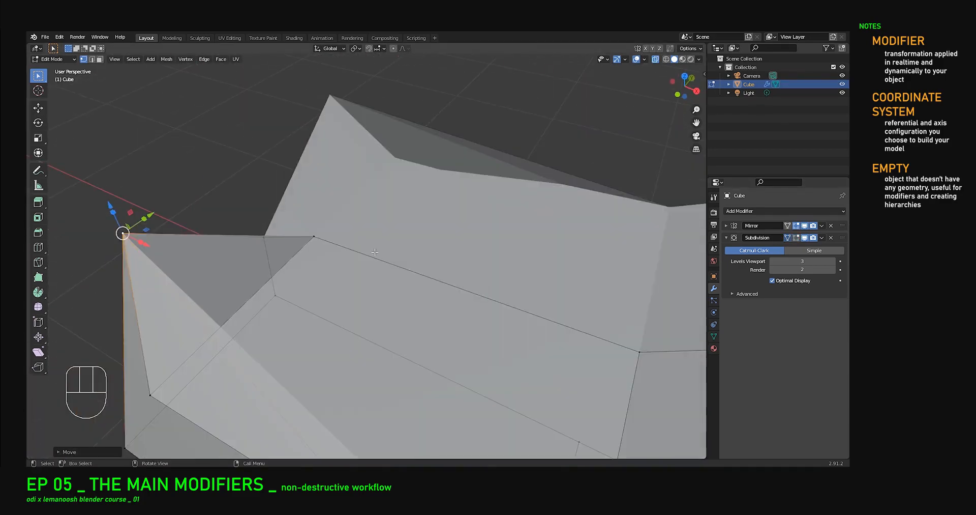
scroll(438, 302, "down", 4)
middle_click_drag(214, 321, 373, 286)
key("ctrl")
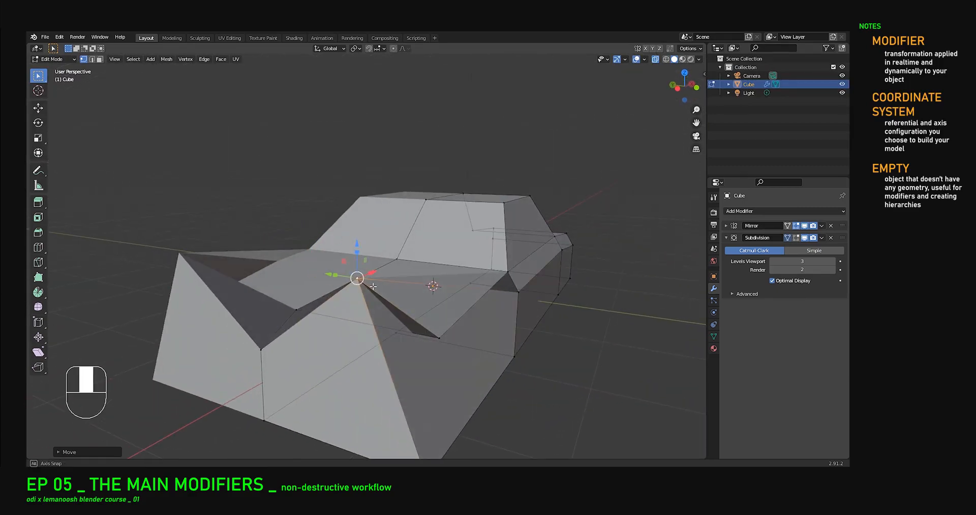
key("ctrl+z")
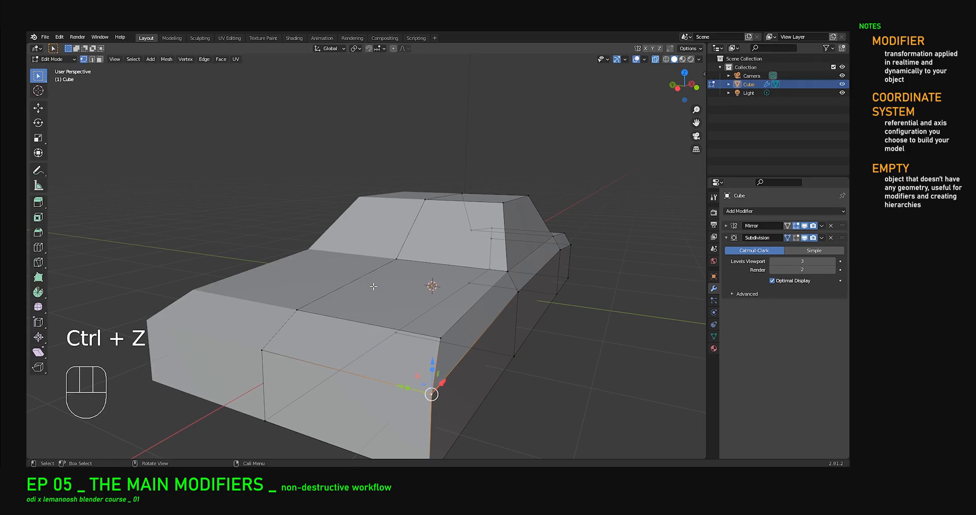
middle_click_drag(455, 286, 426, 202, "shift")
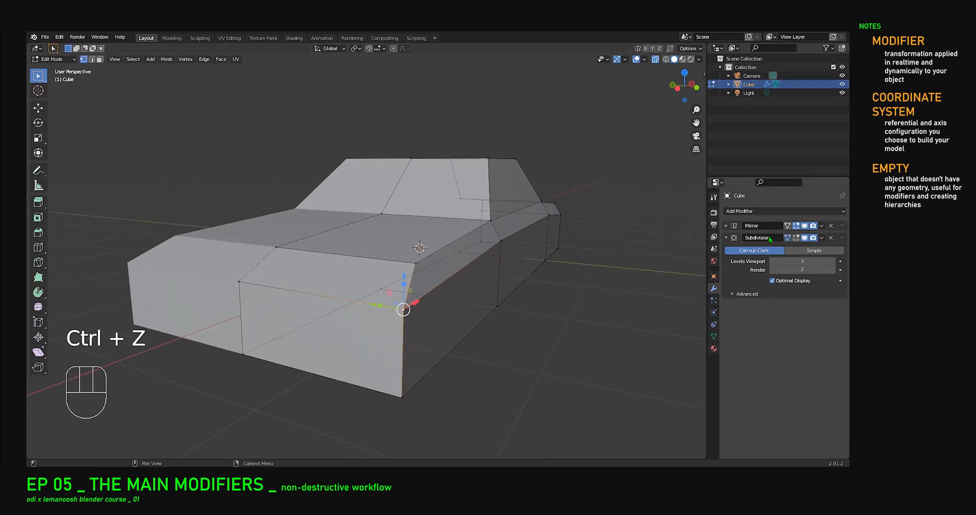
Compare the car with subdivision shown and hidden in Edit Mode, and with its smoothed shape in Object Mode.
left_click(796, 238)
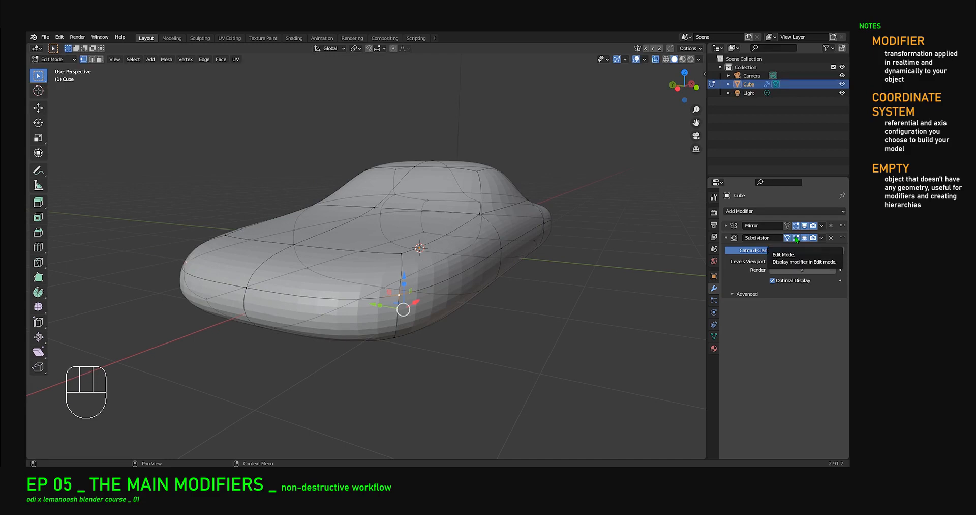
left_click(796, 239)
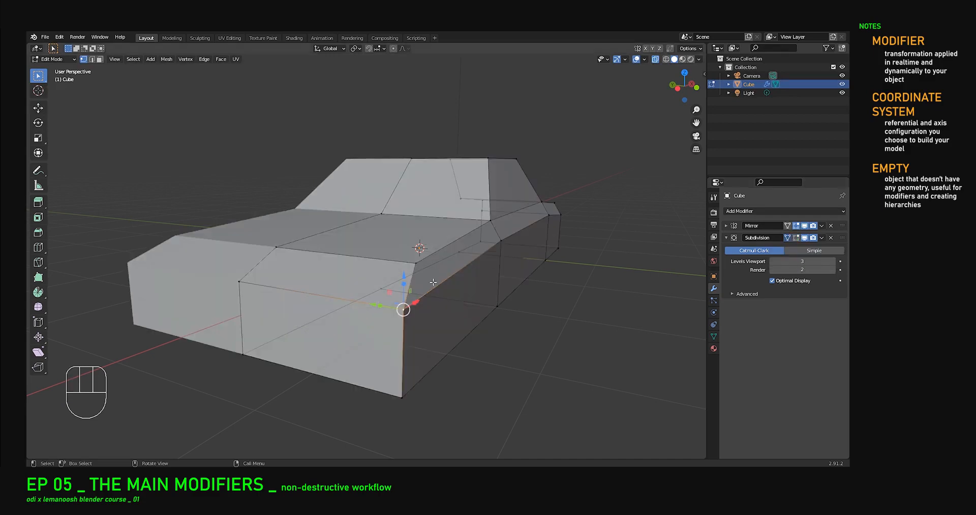
scroll(452, 294, "down", 3)
mouse_move(452, 295)
middle_mouse_down()
mouse_move(464, 286)
mouse_move(435, 287)
middle_mouse_up()
key("Tab")
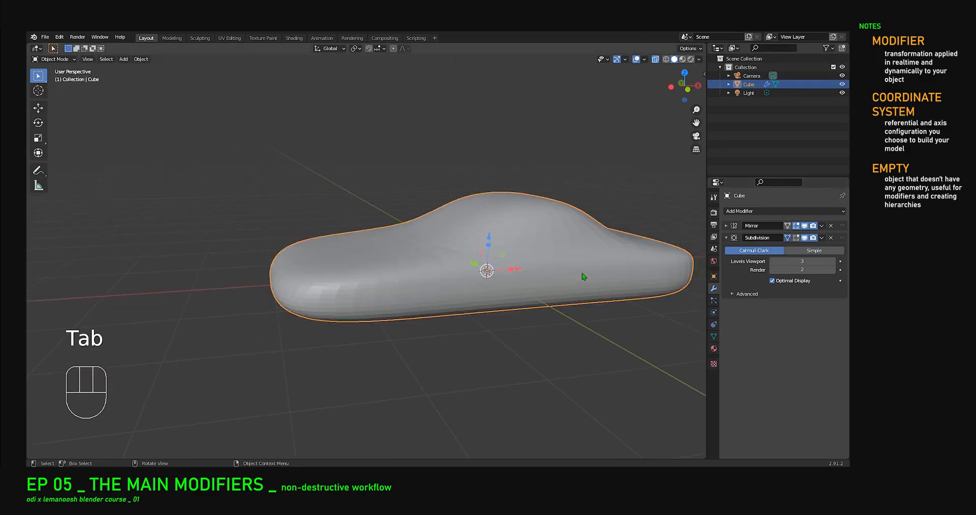
key("Tab")
middle_click_drag(400, 282, 565, 314)
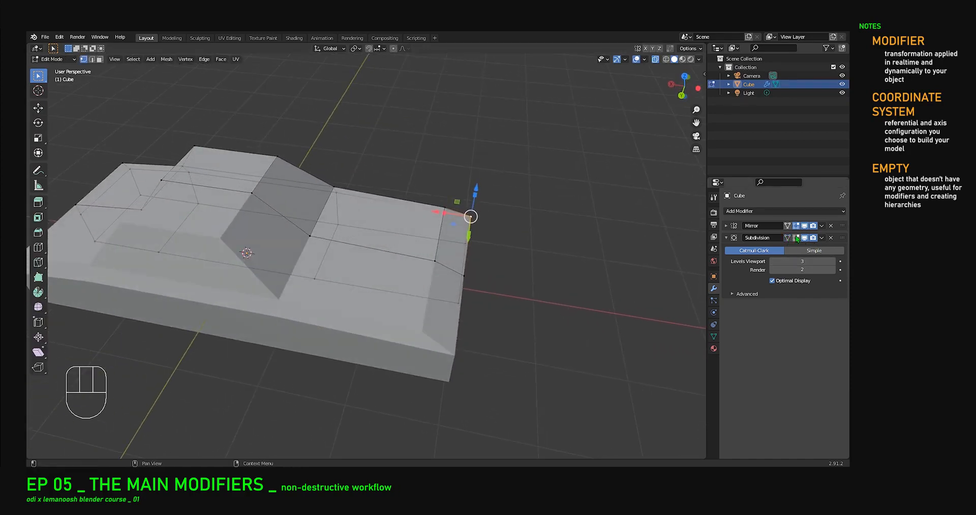
Turn the Subdivision modifier's Edit Mode display back on and fit the edit cage to the subdivided surface.
left_click(797, 237)
middle_click_drag(488, 285, 594, 296)
left_click(797, 237)
left_click(798, 238)
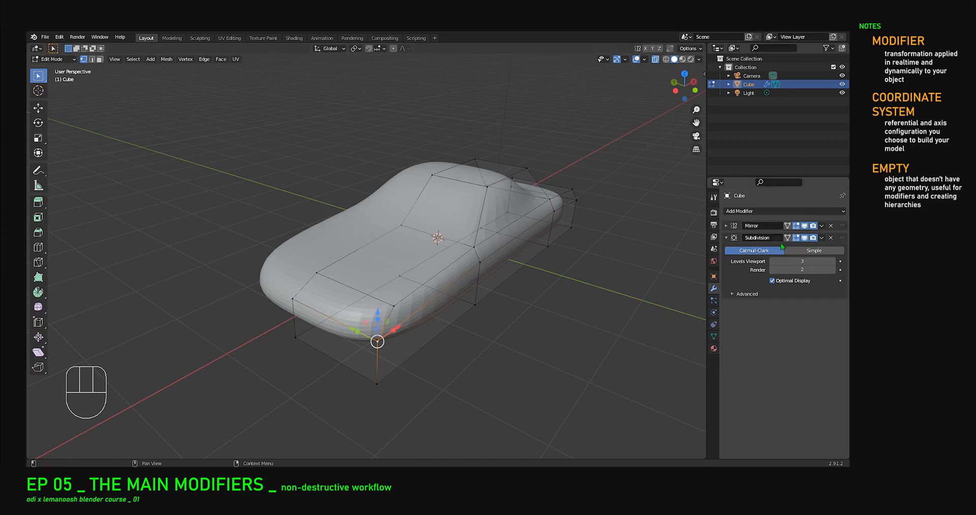
left_click(788, 238)
middle_click_drag(539, 277, 434, 230)
Compare the car with the Subdivision modifier's viewport display off and on, in both Edit Mode and Object Mode.
left_click(805, 237)
middle_click_drag(691, 238, 514, 249)
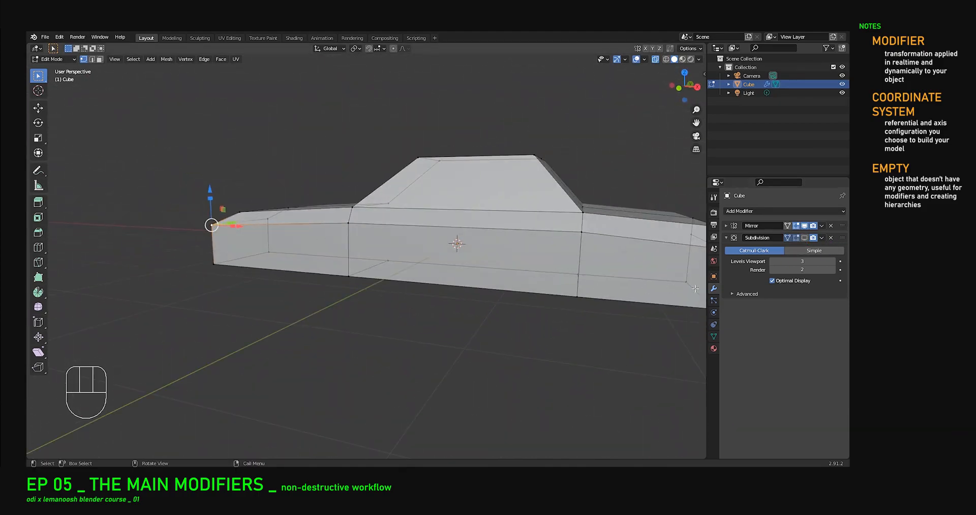
key("Tab")
middle_click_drag(417, 275, 472, 267)
key("Tab")
key("Tab")
middle_click_drag(548, 246, 687, 251)
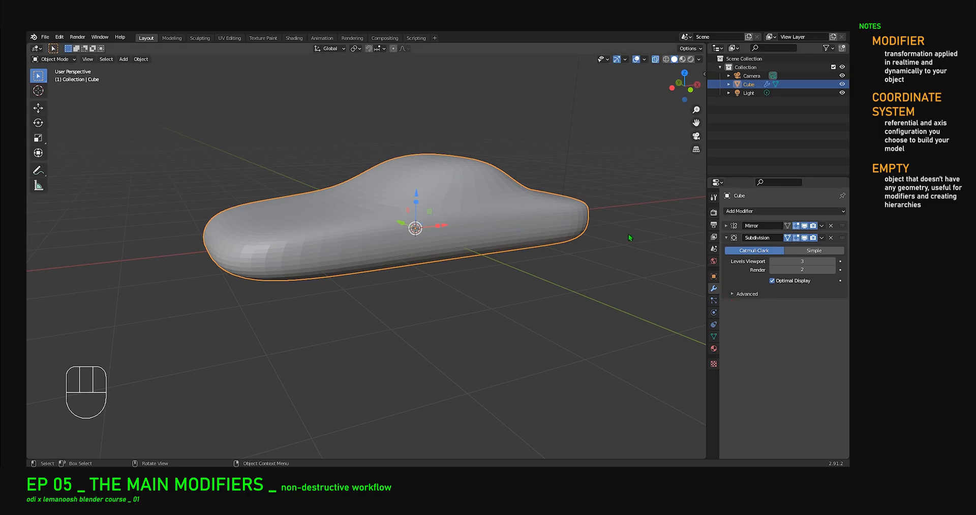
left_click(806, 238)
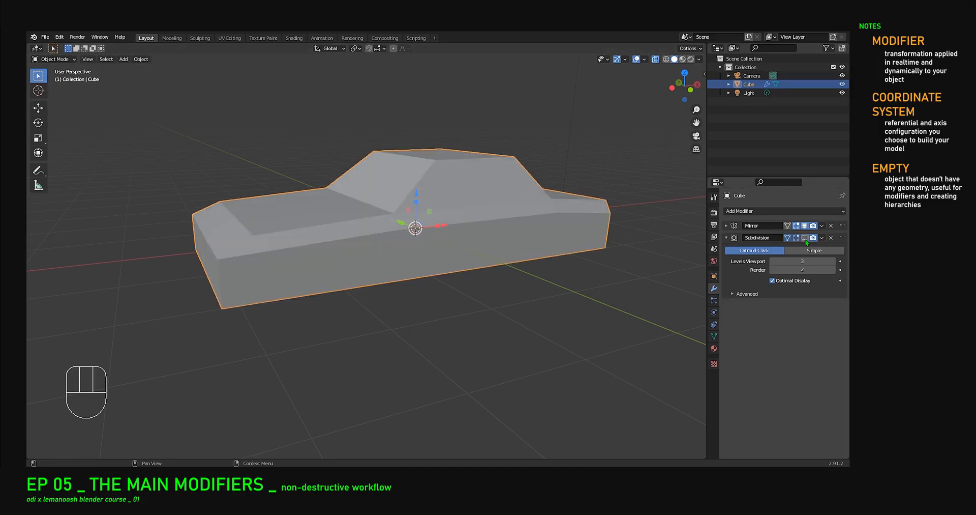
middle_click_drag(543, 243, 552, 240)
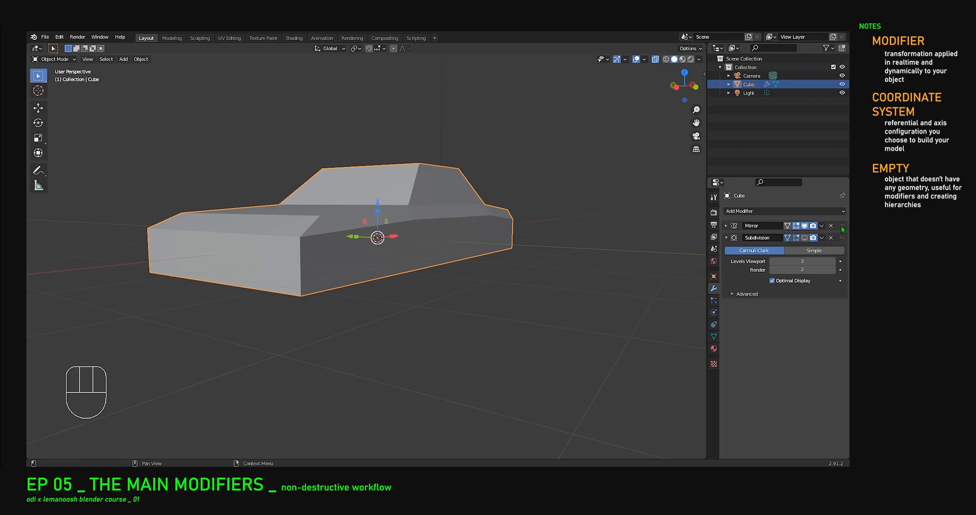
Move the Mirror modifier below Subdivision in the stack and turn the Subdivision modifier's viewport display back on.
left_click_drag(843, 229, 842, 278)
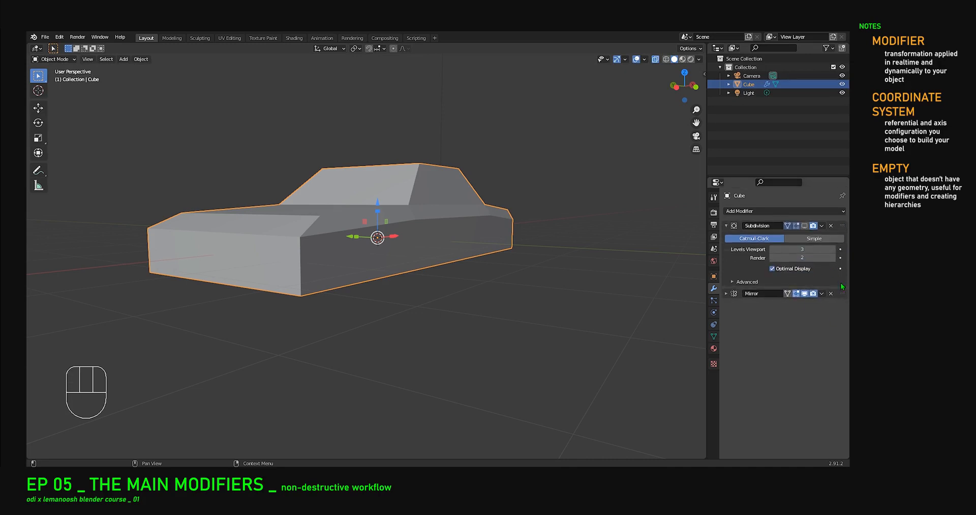
left_click(806, 228)
middle_click_drag(279, 326, 310, 361)
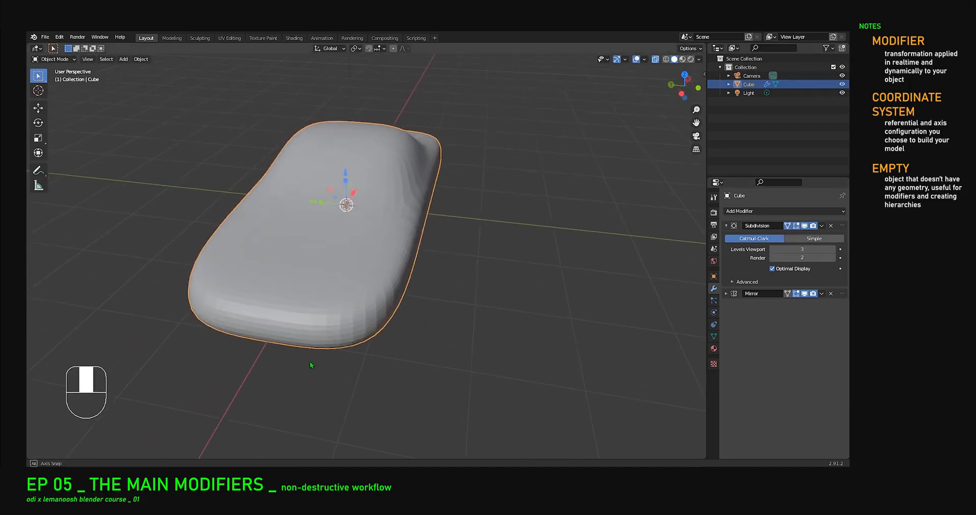
Turn off the Subdivision modifier's on-cage display and delete the faces at the front end of the car's cage in Edit Mode.
key("Tab")
left_click(787, 225)
left_click(265, 325)
key("c")
key("x")
key("x")
left_click(265, 314)
scroll(278, 312, "up", 3)
middle_click_drag(279, 311, 409, 305)
key("Tab")
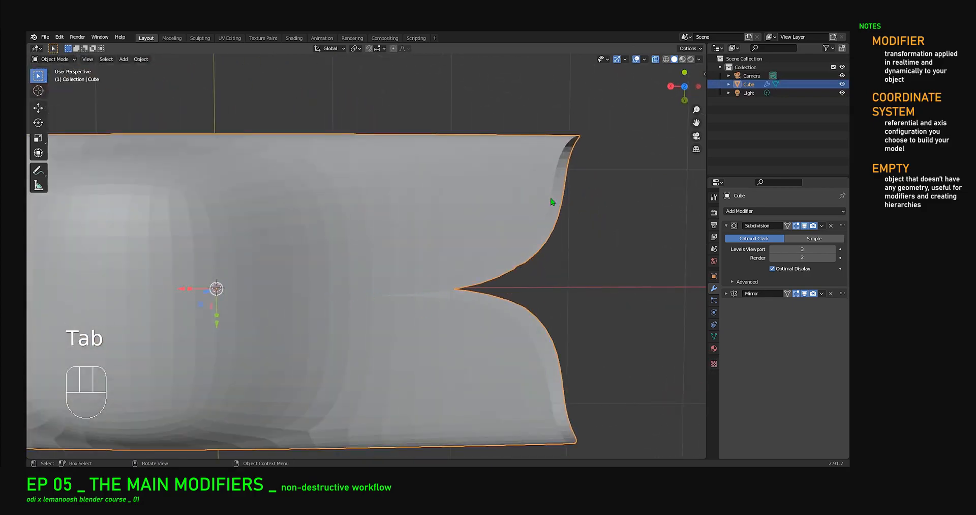
Apply Shade Smooth to the car in Object Mode.
middle_click_drag(419, 300, 196, 165)
key("space")
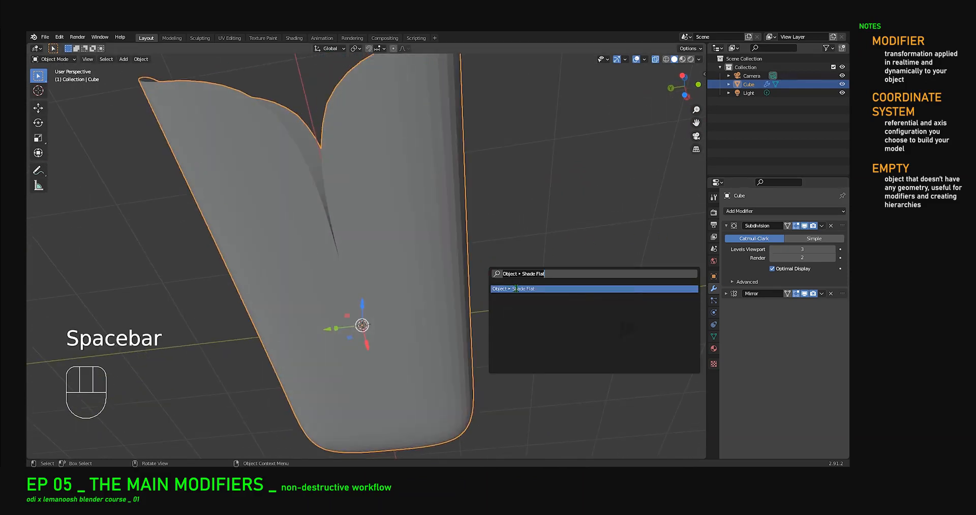
type("shade")
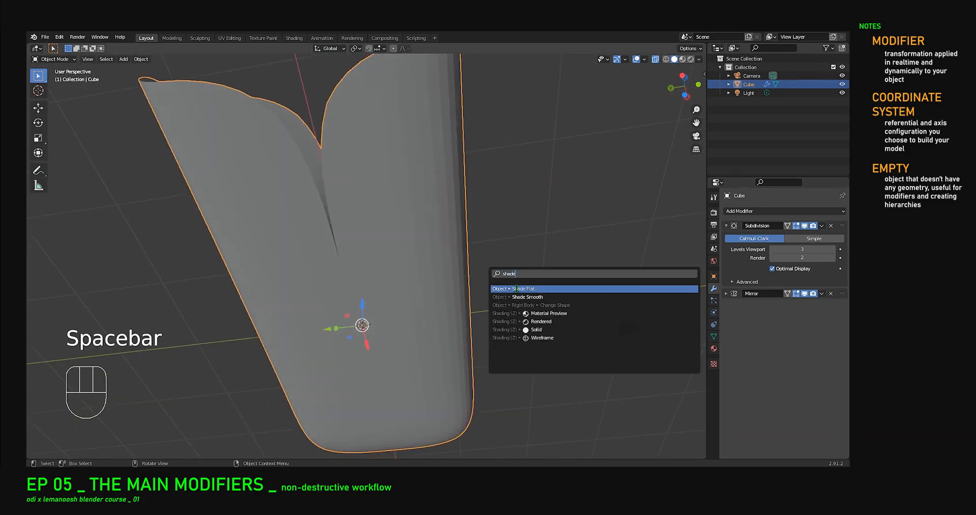
key("Down")
key("Return")
Examine the open front end and the centre seam with Subdivision evaluated before Mirror.
middle_click_drag(419, 279, 406, 236)
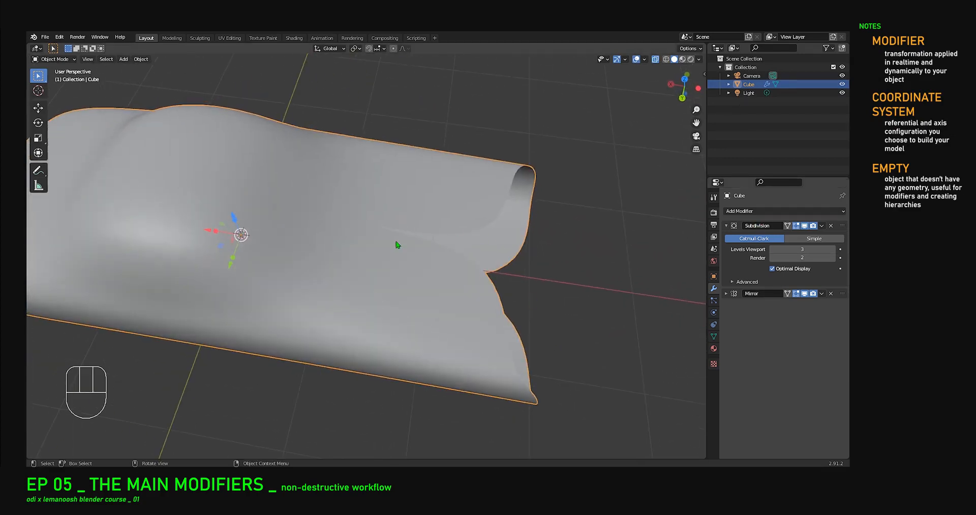
middle_click_drag(530, 296, 444, 270)
middle_click_drag(492, 309, 466, 360, "shift")
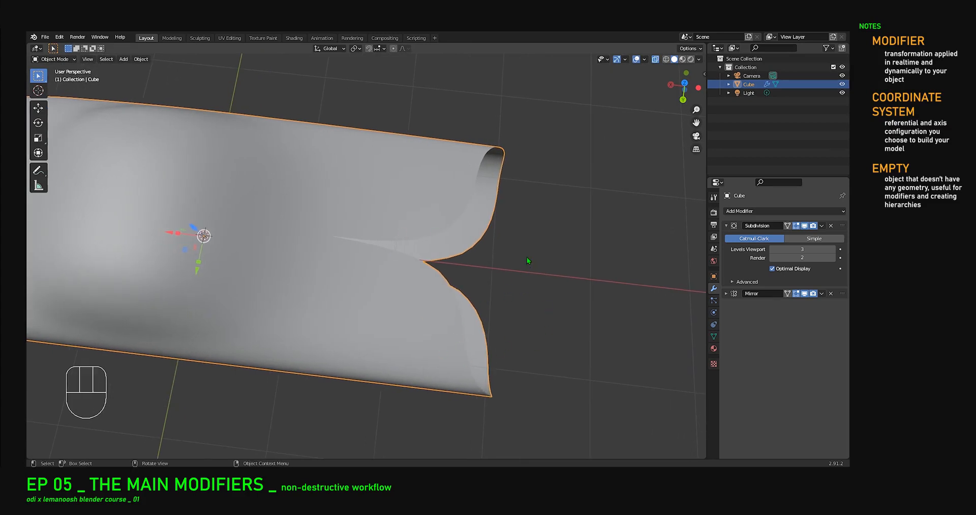
middle_click_drag(491, 247, 366, 234)
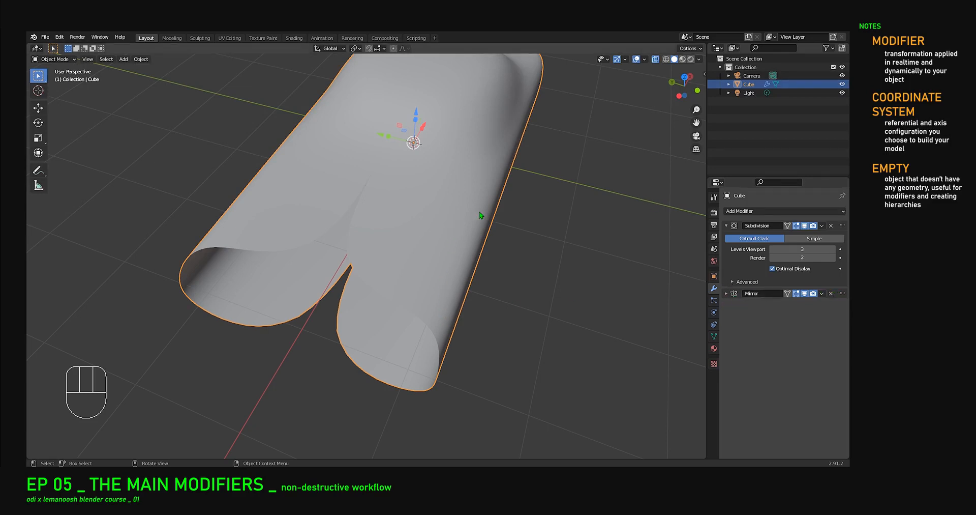
middle_click_drag(575, 315, 668, 304)
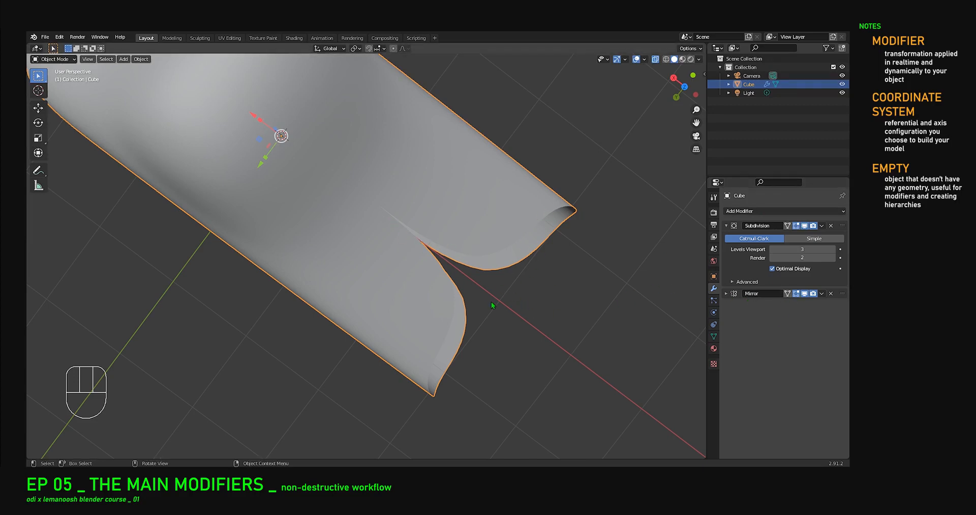
middle_click_drag(534, 309, 378, 299)
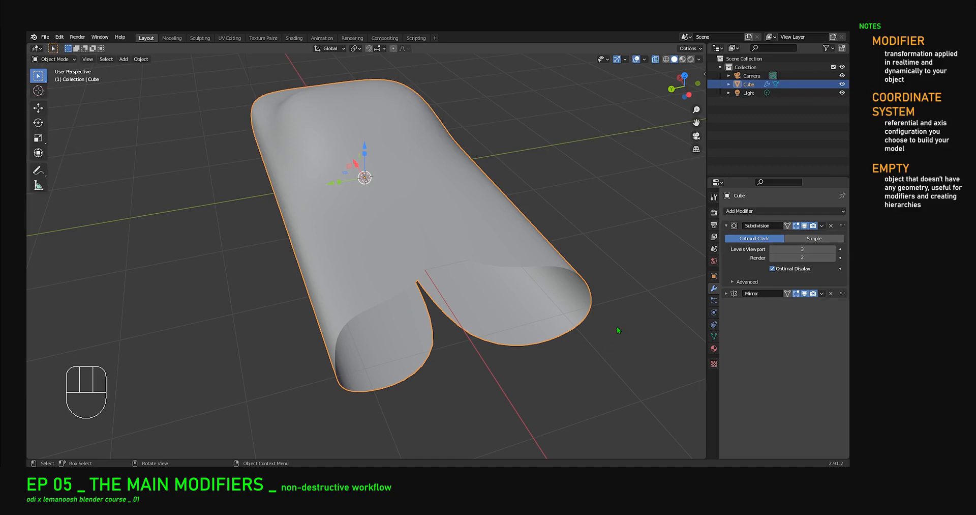
middle_click_drag(421, 355, 432, 305)
middle_click_drag(529, 301, 383, 318)
scroll(383, 317, "down", 1)
middle_click_drag(438, 214, 453, 307, "shift")
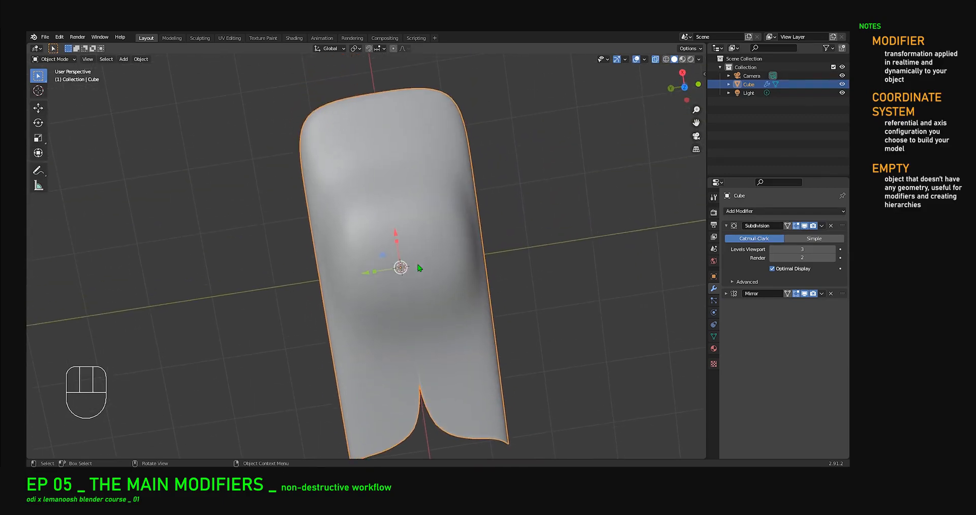
Move the Mirror modifier back above Subdivision and collapse the Subdivision settings.
left_click_drag(848, 292, 842, 226)
middle_click_drag(447, 414, 400, 332)
scroll(467, 279, "up", 2)
middle_click_drag(314, 357, 428, 350)
middle_click_drag(419, 281, 419, 227)
scroll(293, 249, "up", 5)
scroll(404, 205, "down", 3)
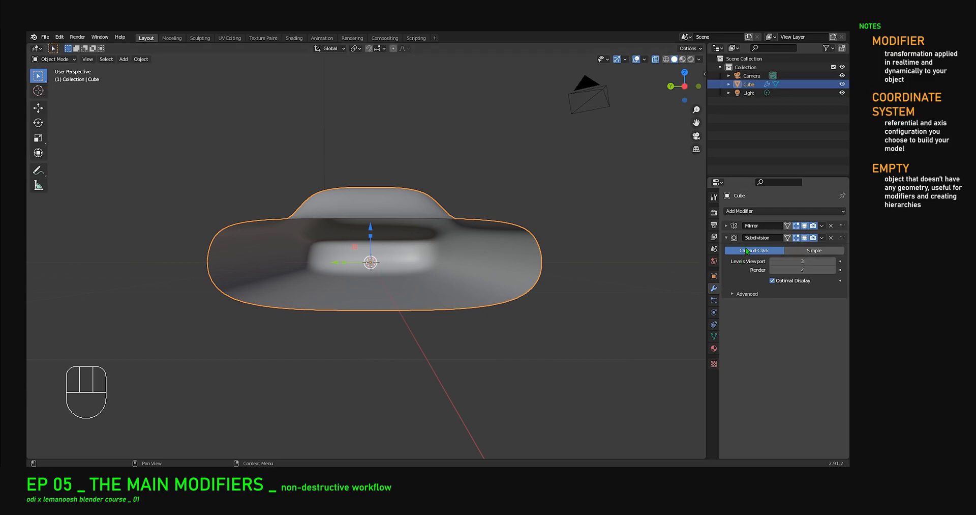
middle_click_drag(434, 278, 430, 310)
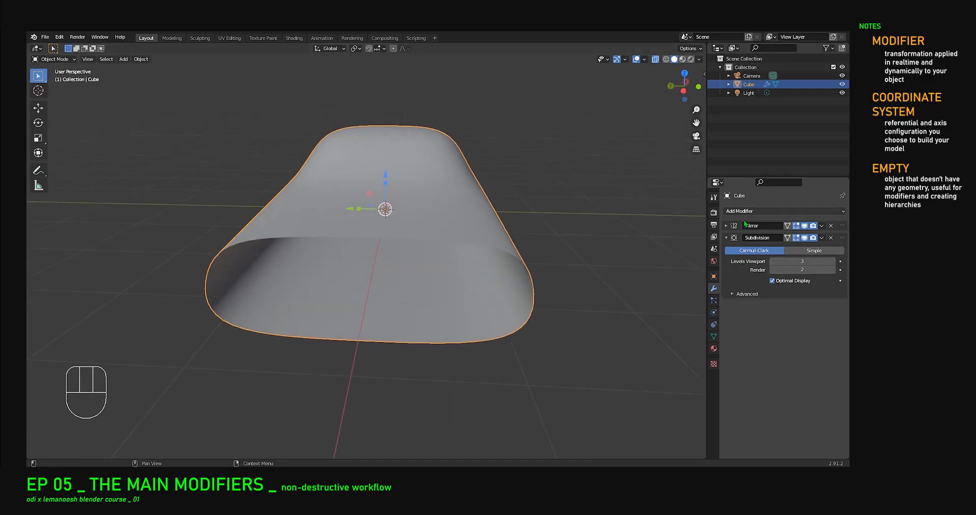
left_click(726, 237)
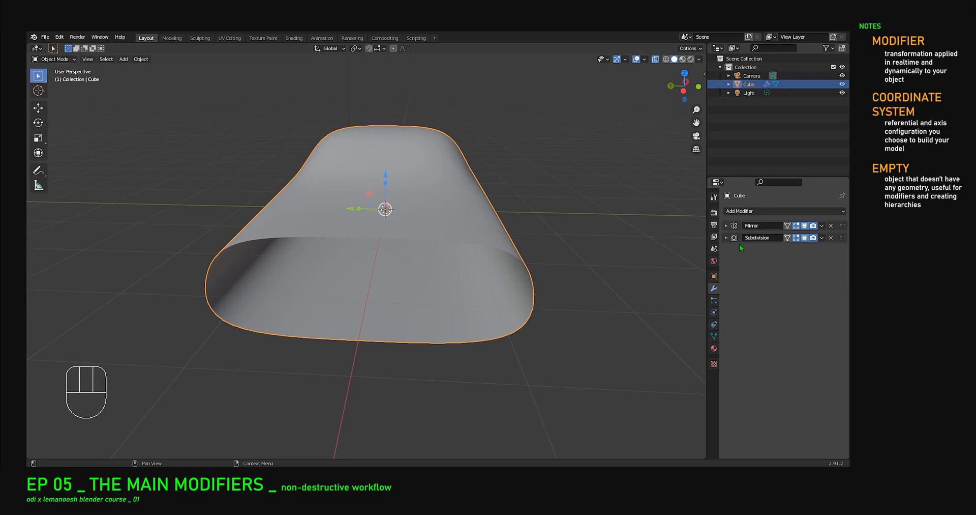
Fill the missing faces at the front end of the car's cage from their surrounding vertices in Edit Mode.
middle_click_drag(631, 244, 510, 252)
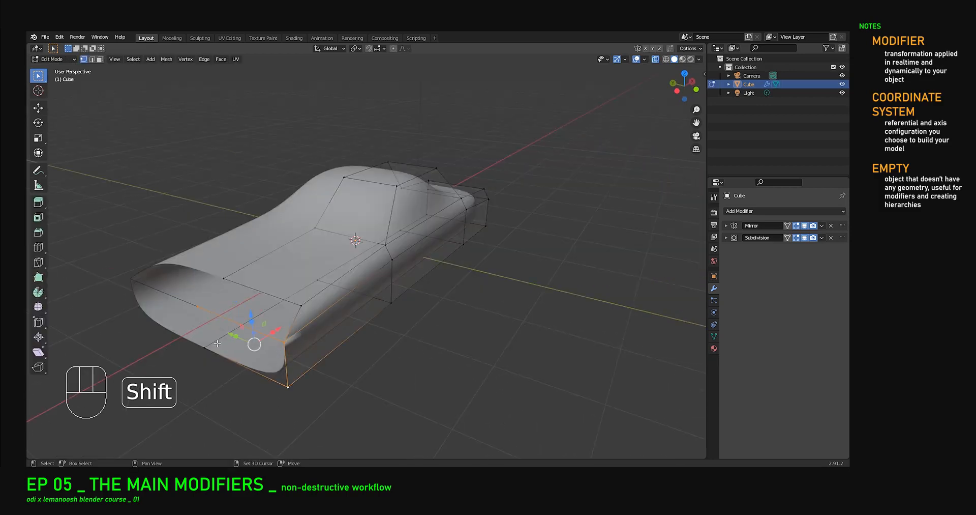
left_click(208, 341, "shift")
key("f")
left_click(284, 345)
left_click(303, 307, "shift")
key("f")
middle_click_drag(343, 319, 437, 251, "shift")
scroll(475, 249, "up", 5)
mouse_move(490, 268)
middle_mouse_down()
mouse_move(443, 265)
mouse_move(497, 257)
mouse_move(495, 247)
mouse_move(488, 274)
middle_mouse_up()
scroll(443, 265, "down", 5)
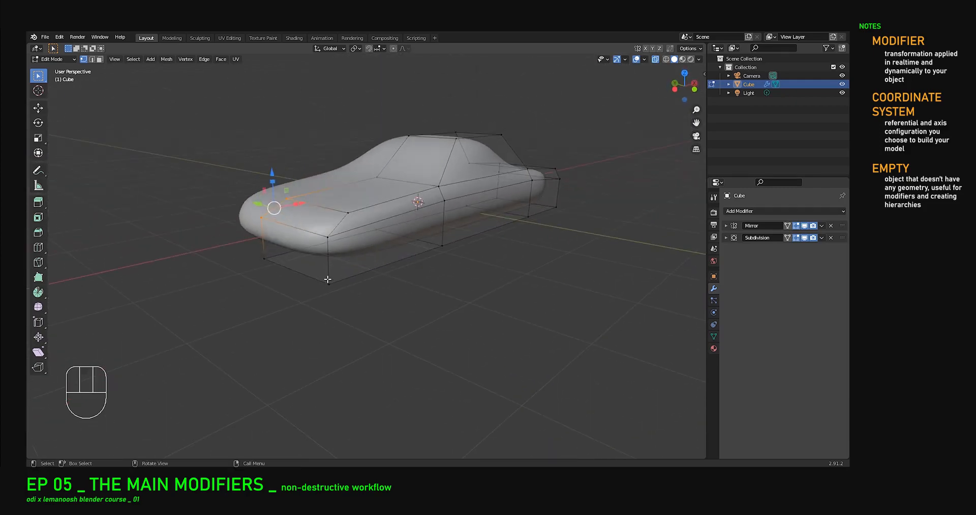
Bevel the edges around the bottom perimeter of the car's cage by about 0.056 m with 2 segments.
left_click(264, 262)
left_click(329, 283, "shift")
left_click(442, 245, "shift")
left_click(529, 217, "shift")
left_click(556, 207, "shift")
left_click(501, 199, "shift")
middle_click_drag(471, 253, 468, 255)
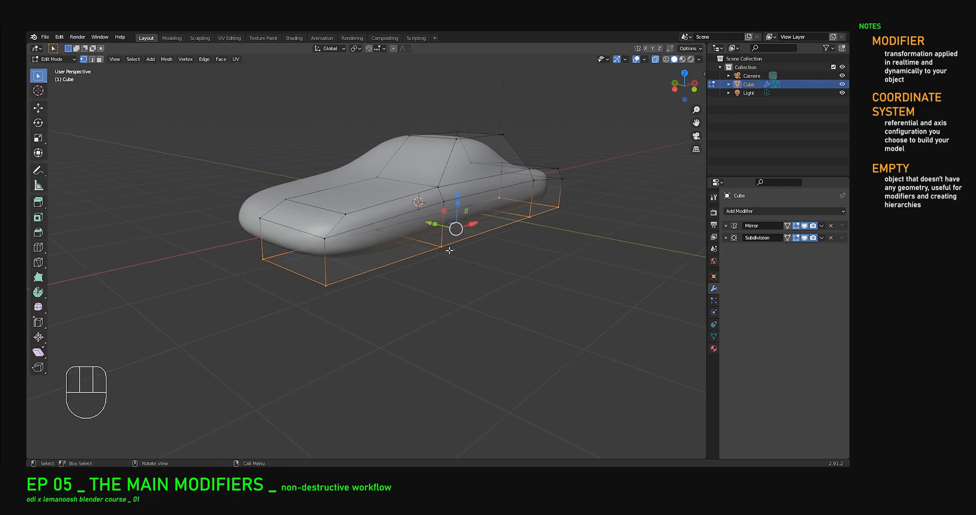
middle_click_drag(531, 204, 562, 246)
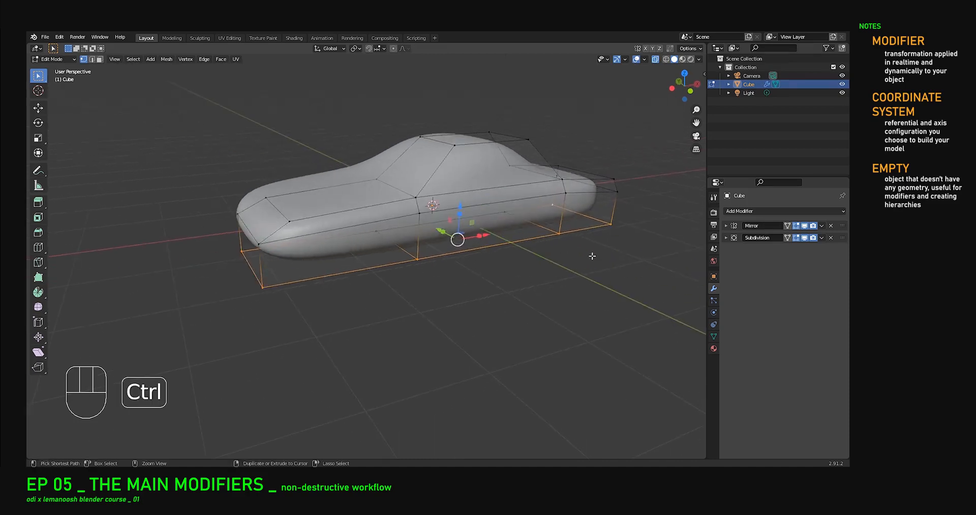
key("ctrl+b")
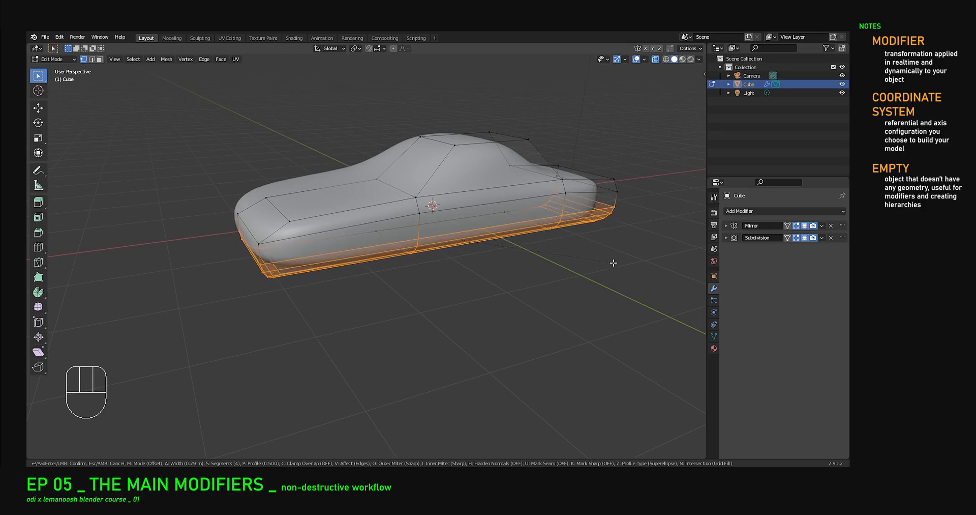
scroll(614, 263, "down", 1)
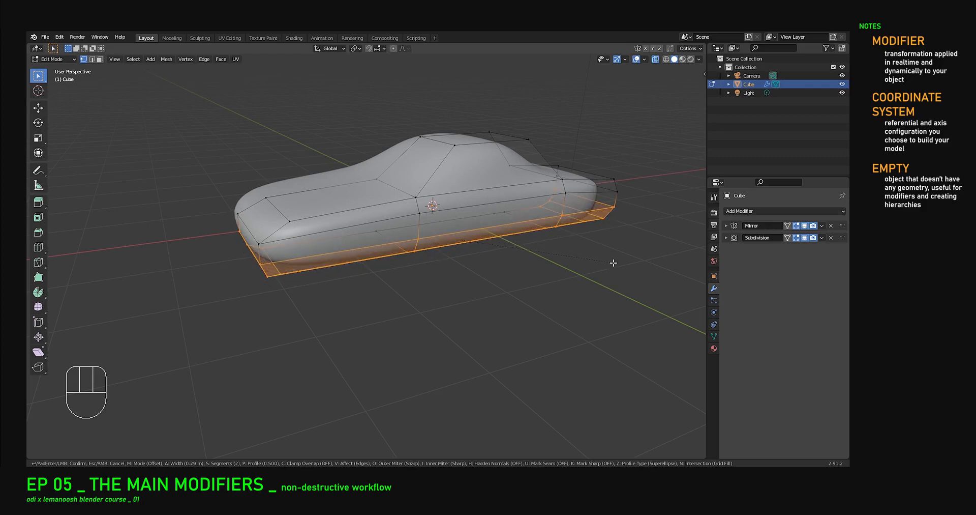
scroll(603, 265, "down", 1)
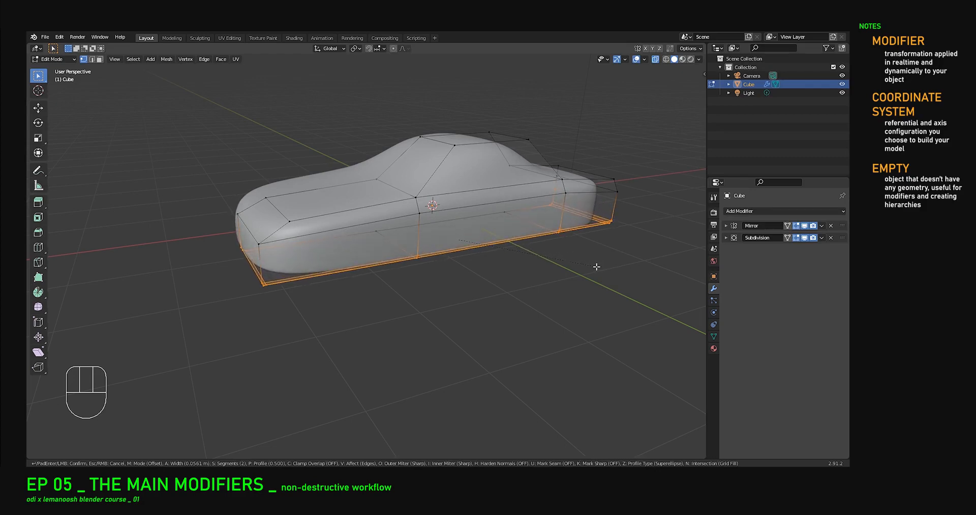
left_click(596, 267)
Inspect the smoothed car in Object Mode from several sides, checking the lower edge and underside.
middle_click_drag(654, 264, 420, 218)
key("Tab")
scroll(496, 221, "up", 3)
middle_click_drag(419, 218, 342, 200)
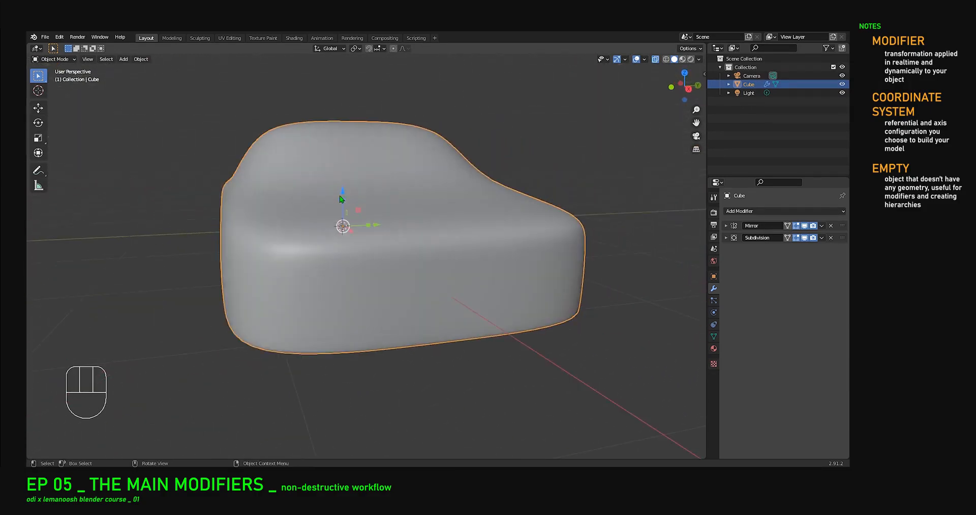
scroll(342, 200, "down", 3)
middle_click_drag(315, 260, 321, 235)
scroll(294, 179, "up", 3)
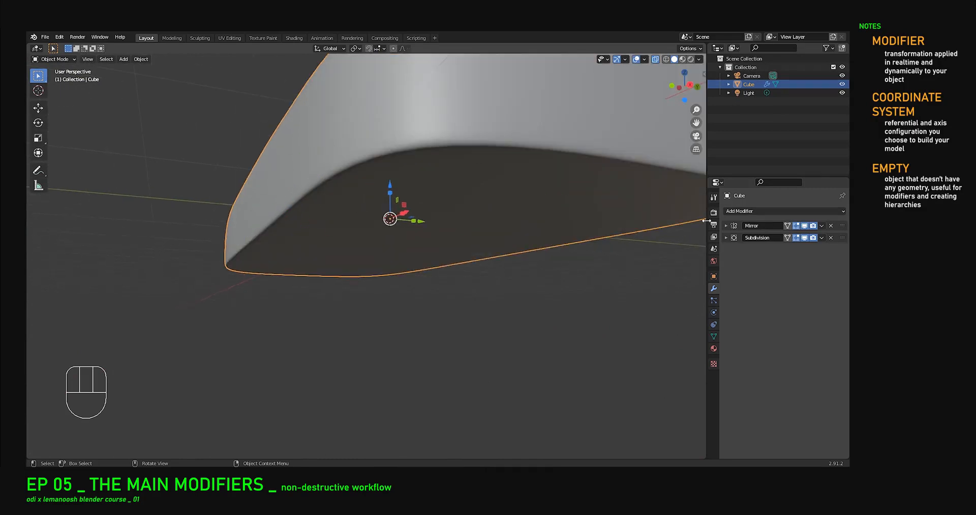
middle_click_drag(344, 175, 448, 180)
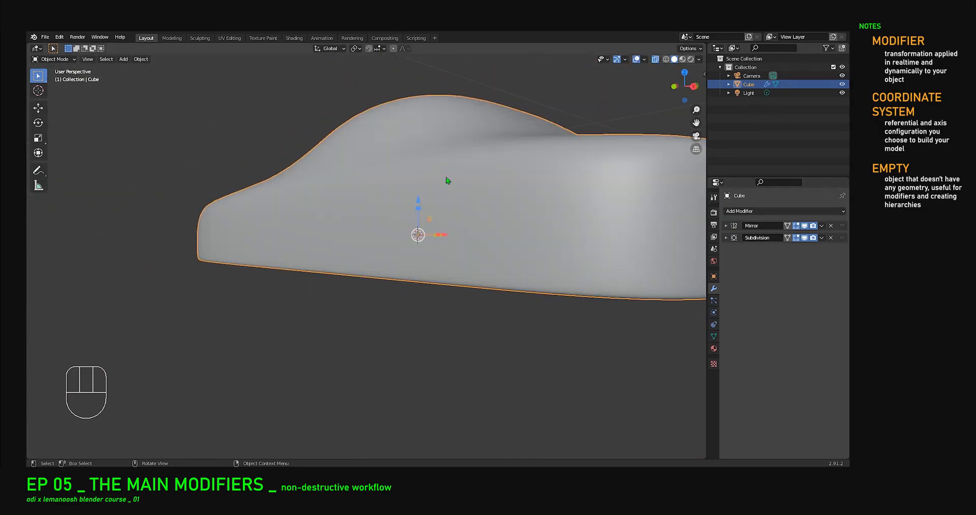
Switch the viewport to wireframe shading and compare the car's wireframe with the Subdivision modifier's viewport display off and on.
left_click(667, 60)
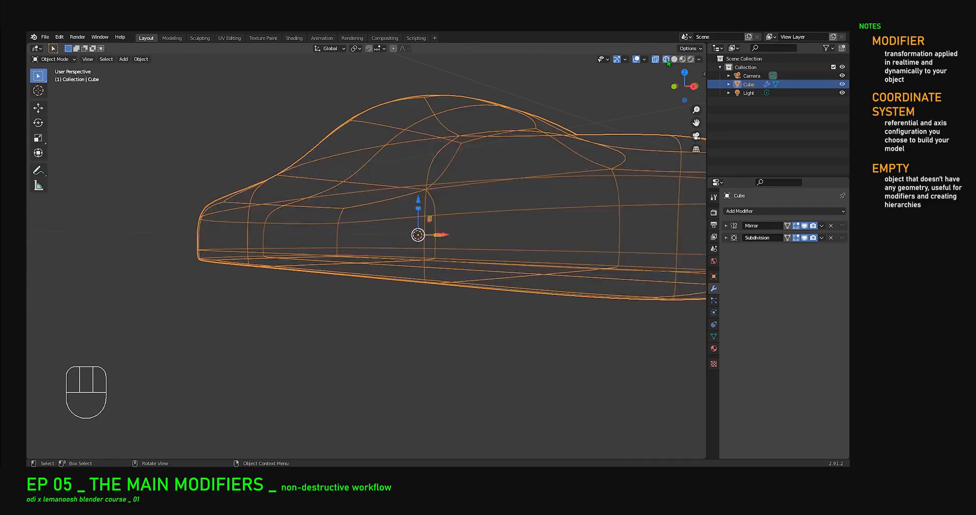
middle_click_drag(585, 77, 622, 146)
middle_click_drag(432, 162, 450, 196)
mouse_move(506, 242)
middle_mouse_down()
mouse_move(479, 223)
mouse_move(501, 226)
middle_mouse_up()
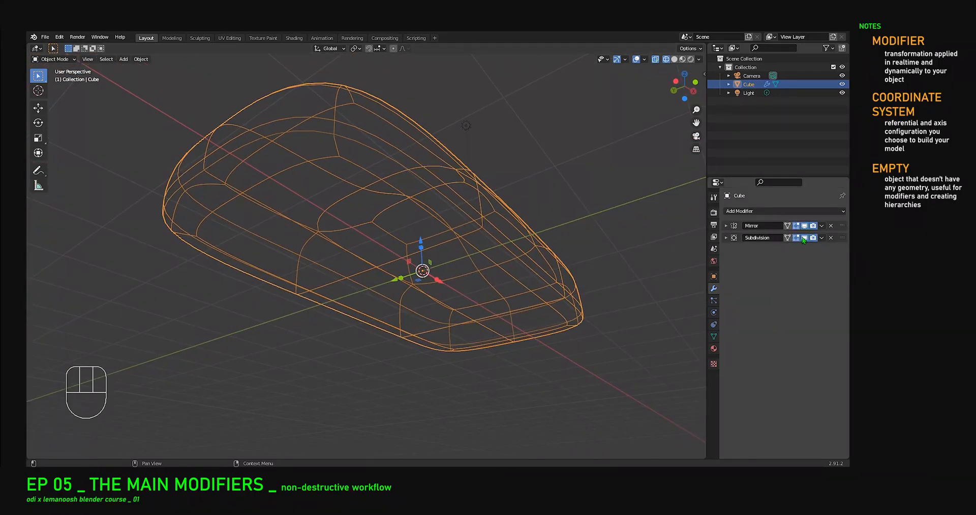
left_click(805, 238)
middle_click_drag(448, 173, 502, 215)
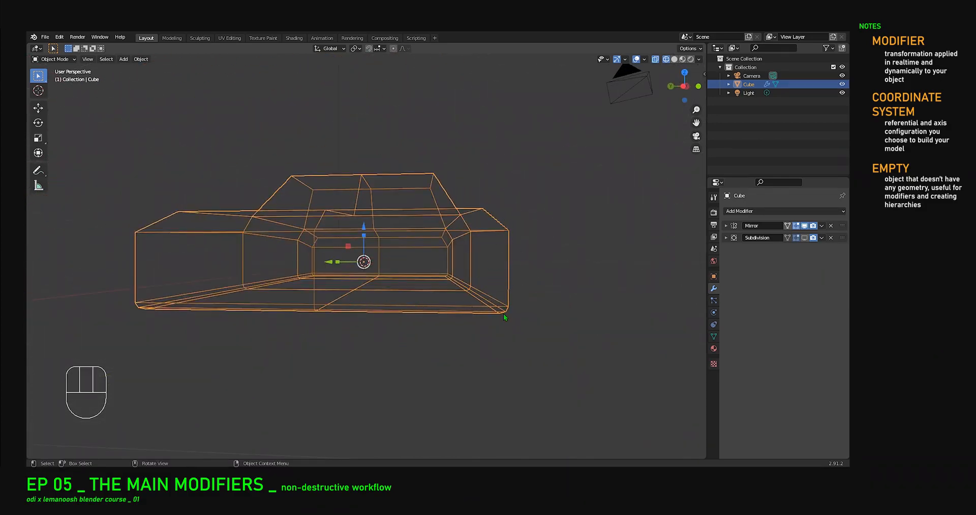
left_click(804, 237)
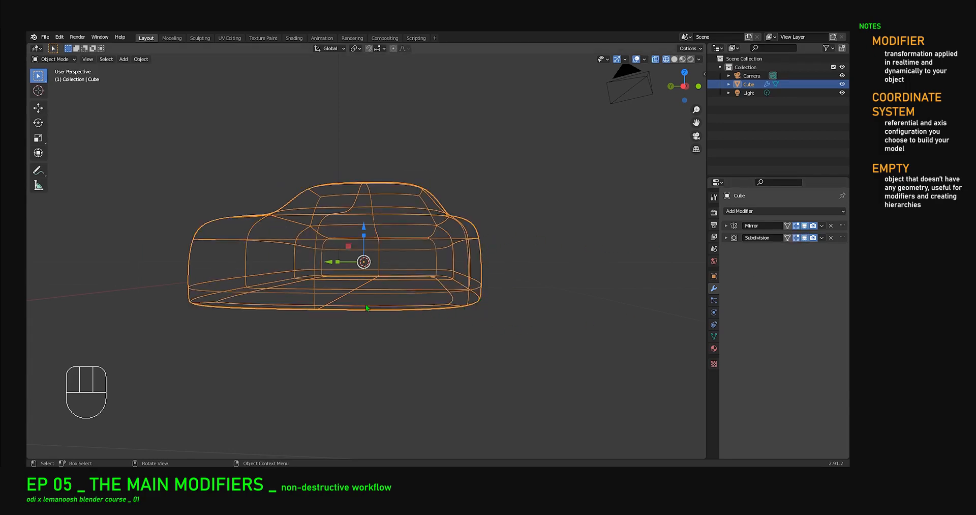
middle_click_drag(480, 240, 443, 218)
middle_click_drag(480, 234, 549, 266)
Adjust the positions of two of the car's cage vertices in Edit Mode and return to Object Mode.
key("Tab")
middle_click_drag(475, 267, 372, 155)
middle_click_drag(379, 300, 366, 326)
middle_click_drag(459, 222, 494, 213)
left_click_drag(489, 249, 462, 247)
left_click(518, 214)
left_click_drag(560, 216, 552, 215)
key("Tab")
Move the lower front corner vertex of the cage inward along X in Edit Mode and return to Object Mode.
scroll(432, 270, "down", 3)
middle_click_drag(394, 274, 482, 270)
middle_click_drag(460, 305, 491, 286, "shift")
scroll(435, 337, "up", 5)
middle_click_drag(460, 331, 364, 341)
scroll(366, 335, "down", 4)
key("Tab")
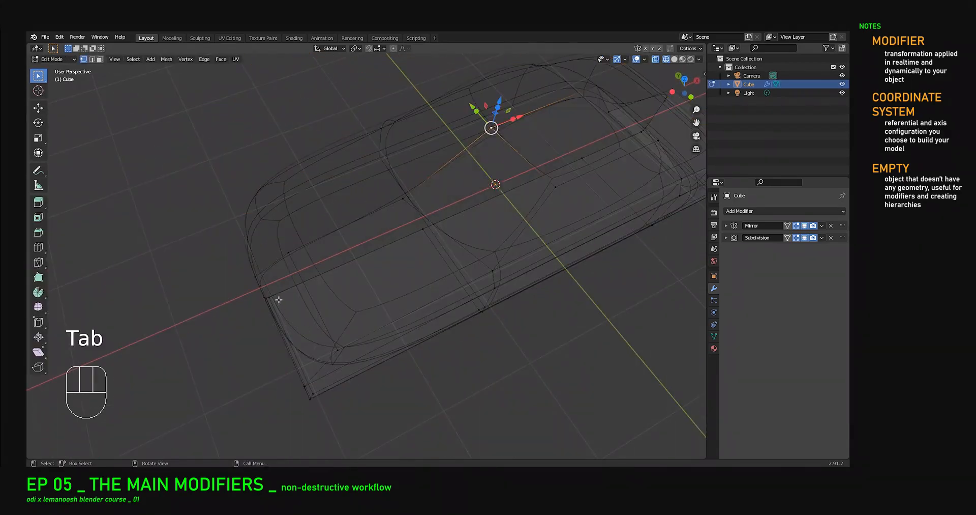
left_click(311, 397)
left_click_drag(350, 368, 367, 359)
key("Tab")
mouse_move(450, 291)
middle_mouse_down()
mouse_move(476, 257)
mouse_move(547, 242)
mouse_move(600, 213)
middle_mouse_up()
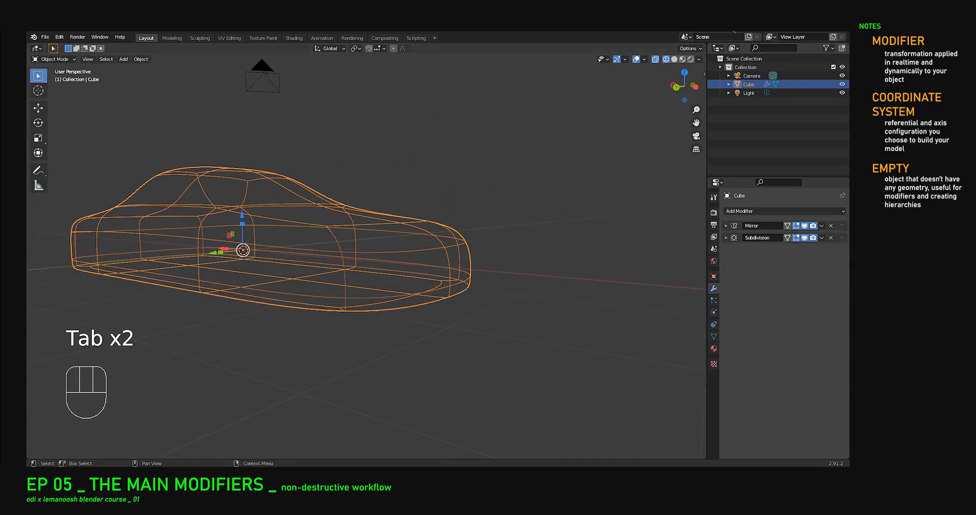
Switch the viewport to solid shading and add a Bevel modifier to the car after the Subdivision modifier.
left_click(675, 59)
mouse_move(630, 163)
middle_mouse_down()
mouse_move(379, 303)
mouse_move(421, 294)
middle_mouse_up()
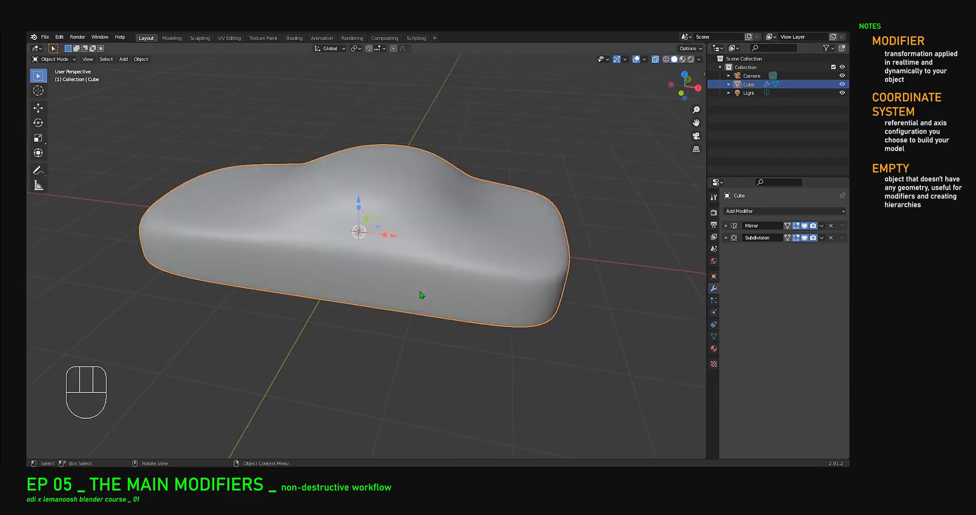
middle_click_drag(382, 294, 458, 279)
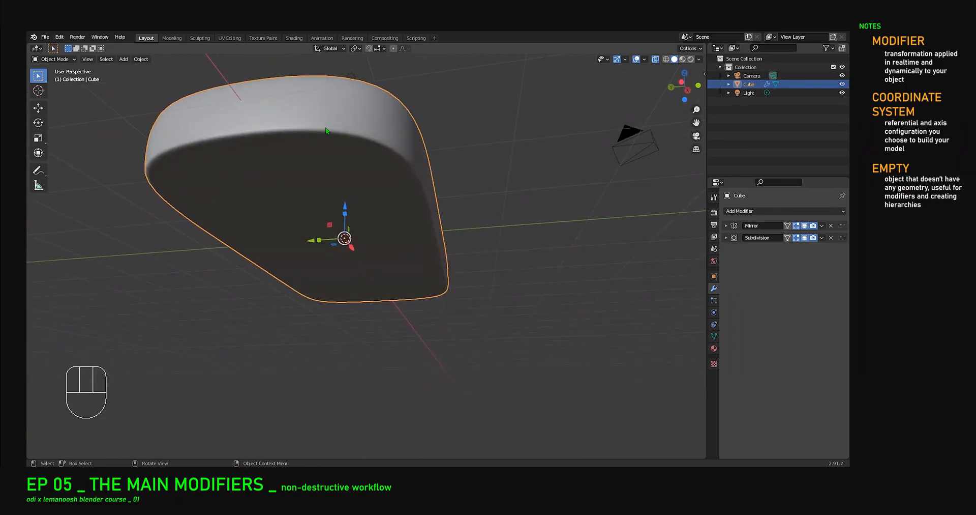
middle_click_drag(388, 161, 357, 168)
middle_click_drag(412, 198, 462, 212, "shift")
left_click(786, 211)
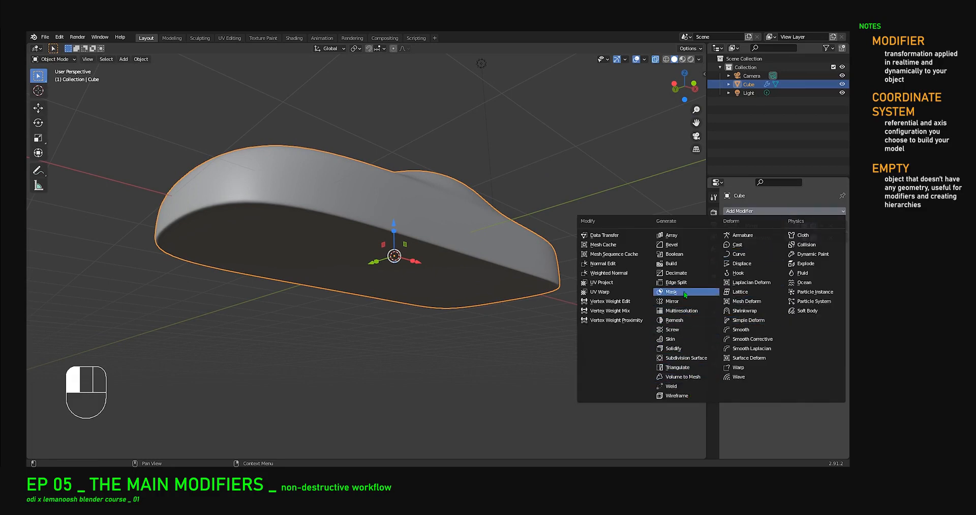
left_click(676, 244)
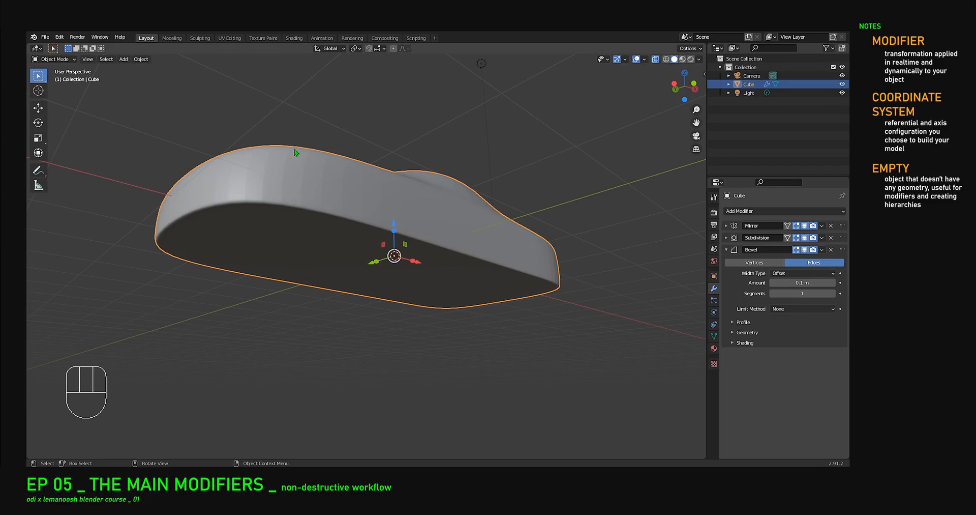
Inspect the bevelled car from the side and underneath, and turn off the Subdivision modifier's viewport display.
scroll(273, 185, "up", 3)
middle_click_drag(273, 186, 312, 228)
scroll(304, 230, "up", 3)
scroll(305, 232, "down", 2)
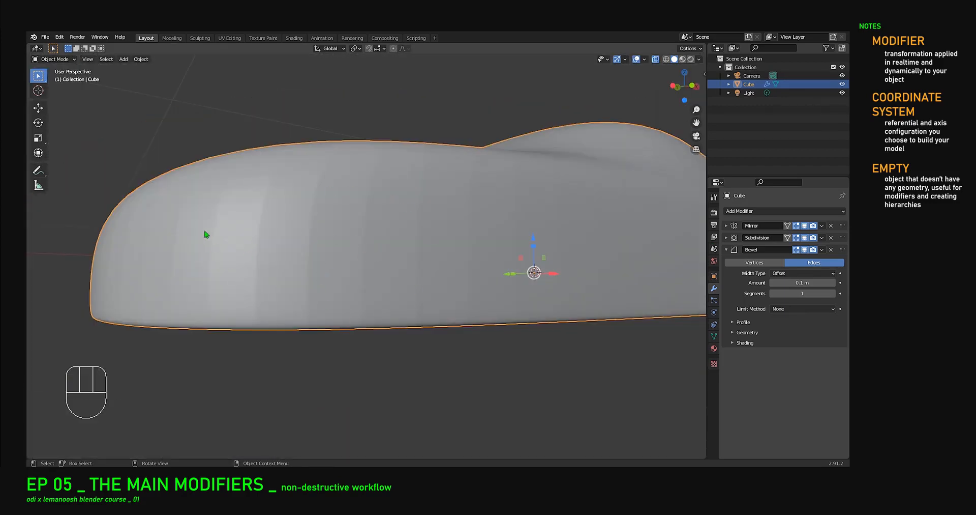
scroll(453, 260, "down", 2)
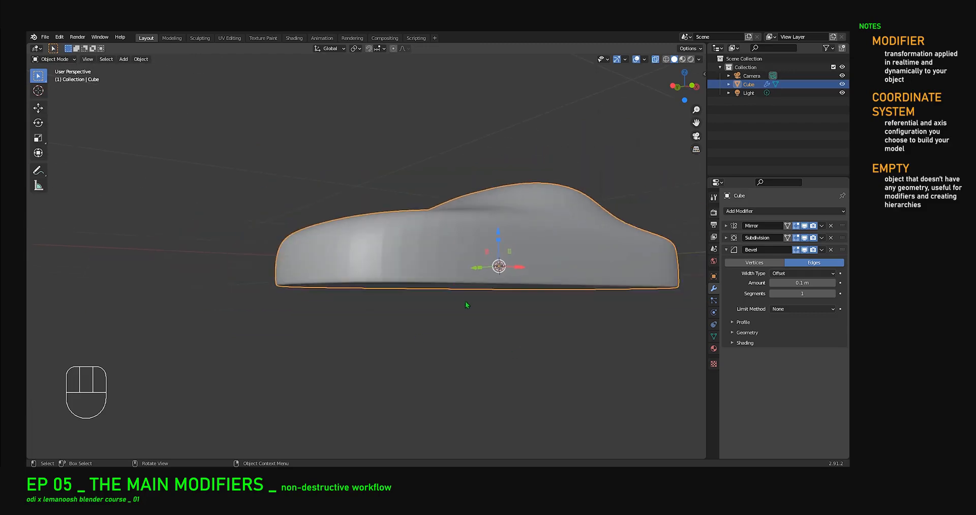
middle_click_drag(462, 301, 488, 351)
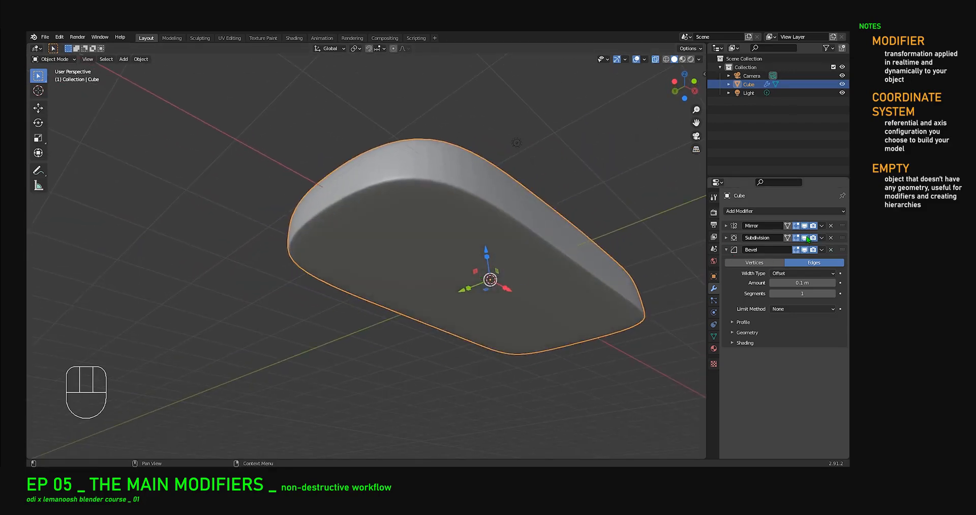
left_click(805, 238)
middle_click_drag(497, 212, 521, 255)
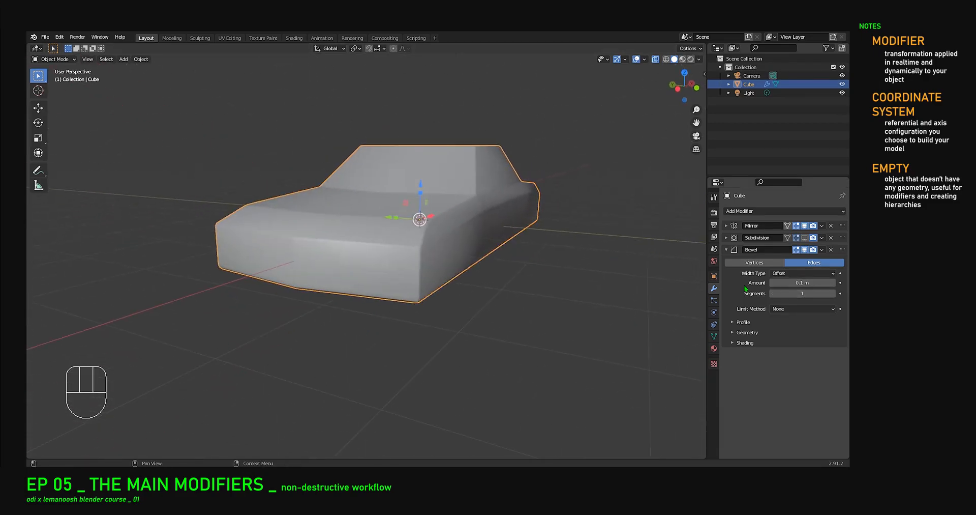
Dissolve the extra edge loops running along the car's lower edge in Edit Mode and return to Object Mode.
key("Tab")
scroll(430, 277, "up", 6)
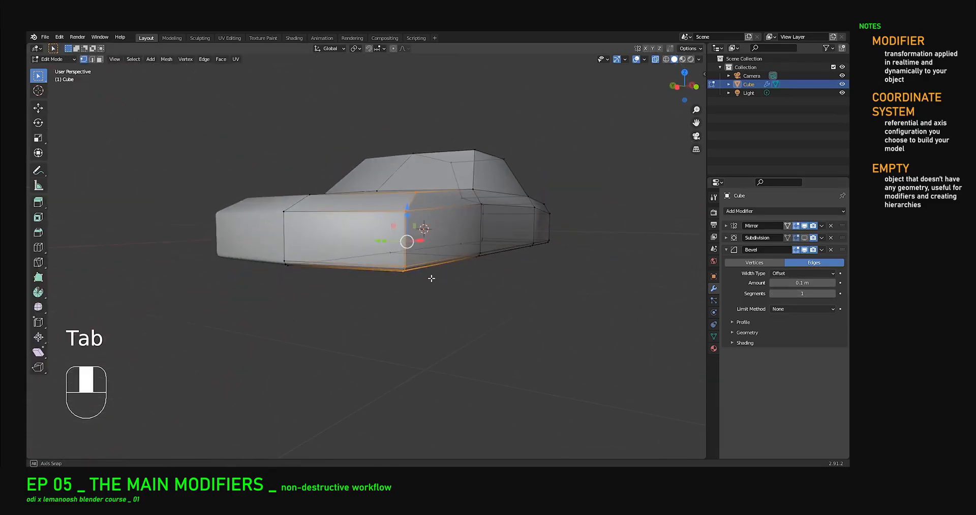
key("x")
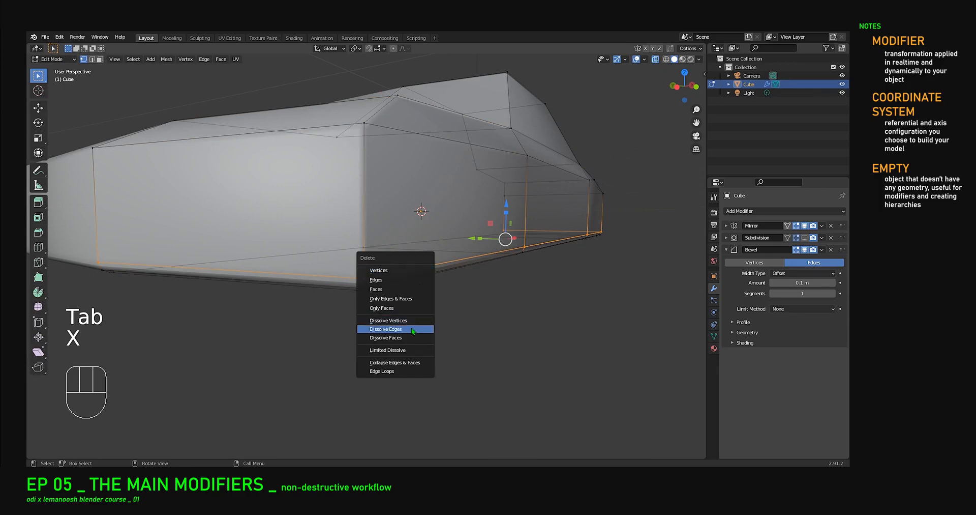
left_click(411, 327)
left_click(376, 291, "alt")
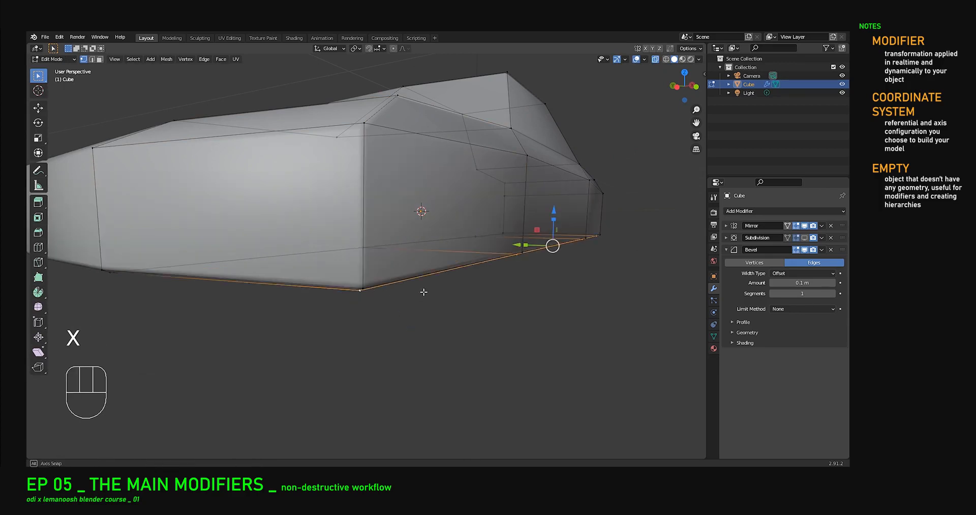
key("x")
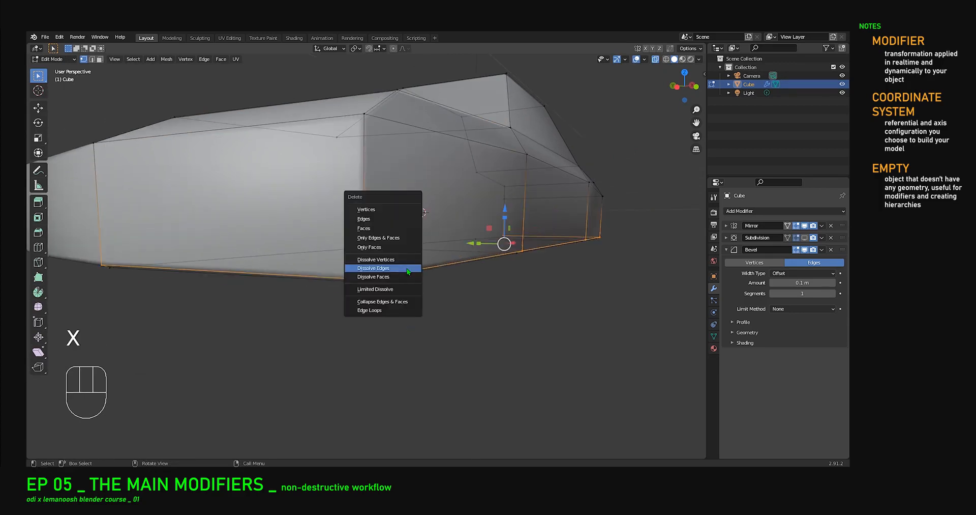
left_click(408, 268)
left_click(433, 291)
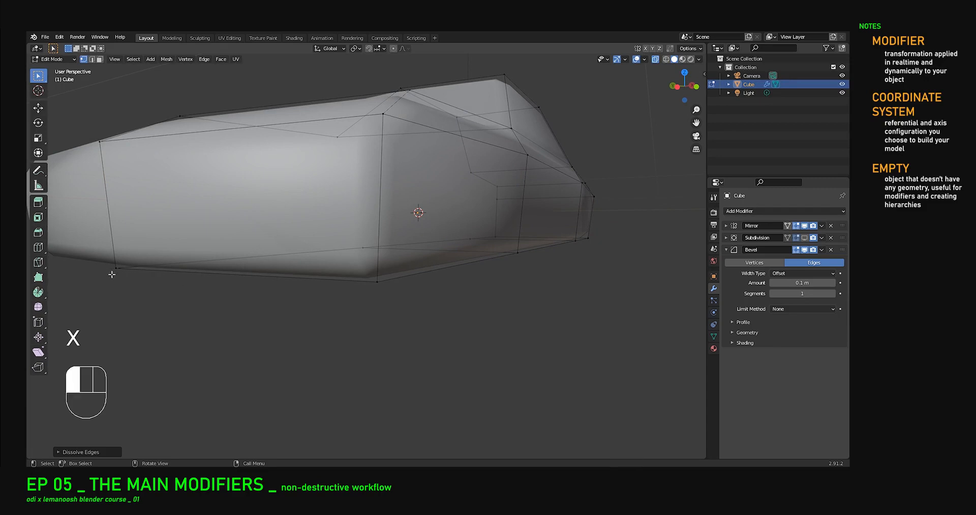
scroll(499, 278, "down", 5)
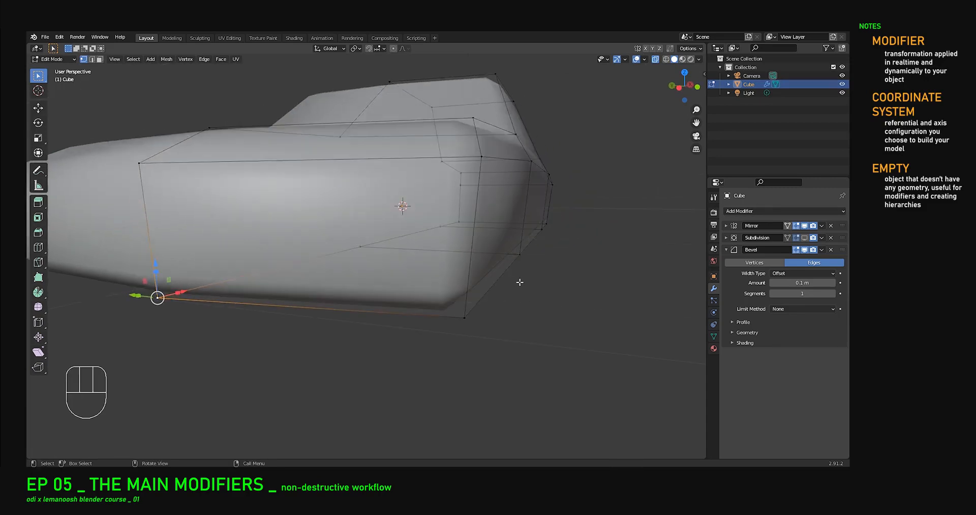
key("Tab")
scroll(499, 278, "down", 3)
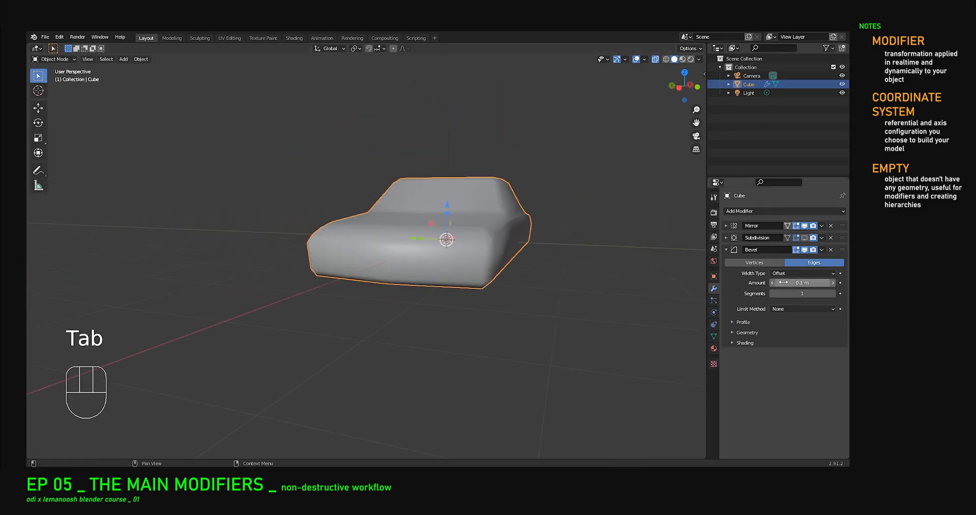
Set the Bevel modifier's segments to 3 and check the rounded edges of the car.
scroll(545, 249, "up", 3)
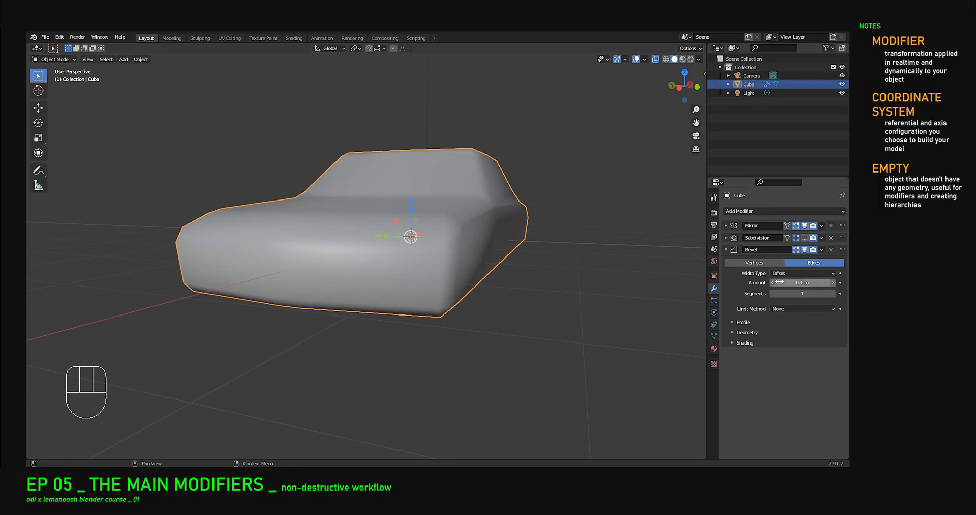
middle_click_drag(508, 278, 453, 271)
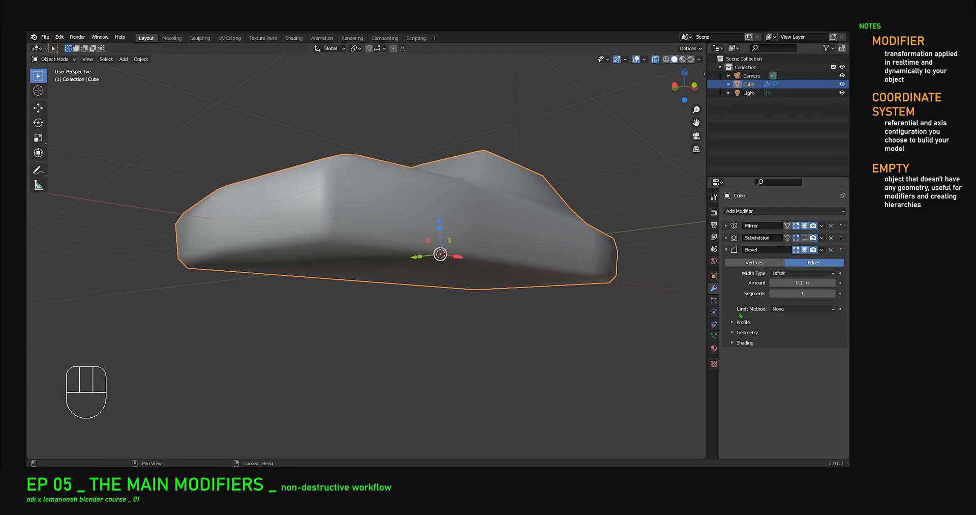
middle_click_drag(516, 288, 516, 224)
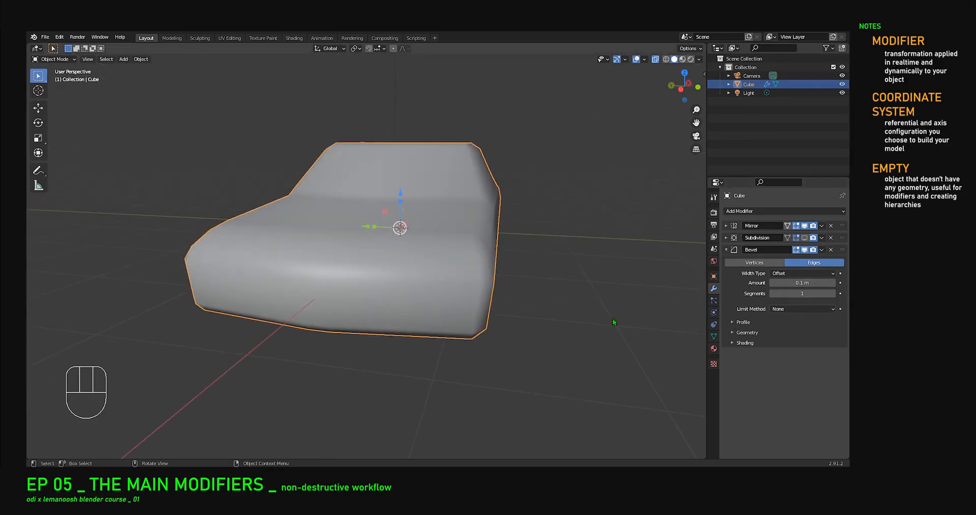
left_click(833, 294)
left_click(833, 293)
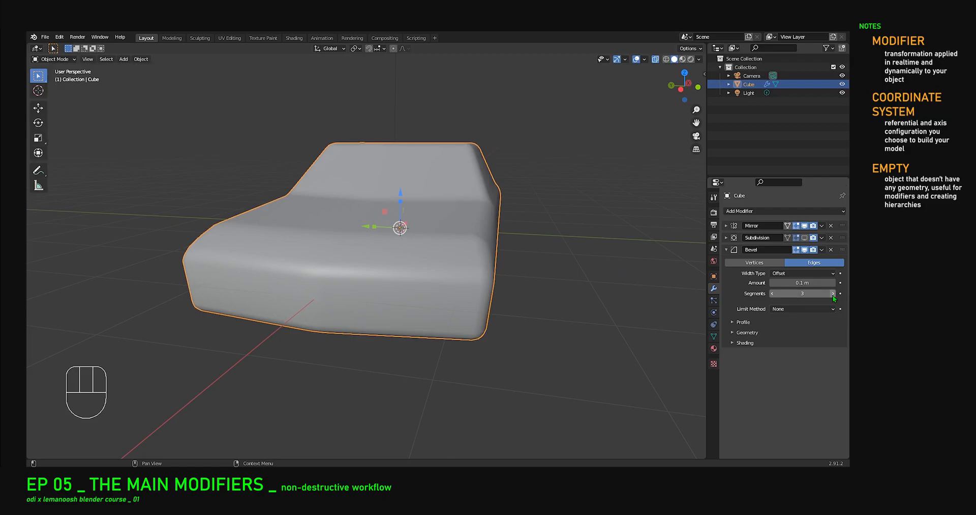
scroll(521, 289, "up", 3)
middle_click_drag(520, 289, 454, 316)
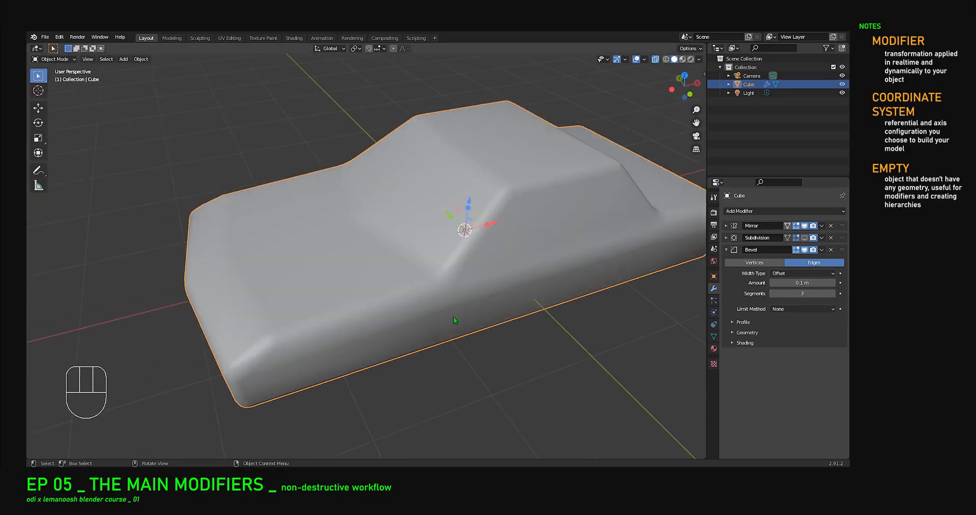
Switch the viewport to wireframe shading and set the Bevel modifier's segments to 4.
left_click(666, 60)
mouse_move(419, 268)
middle_mouse_down()
mouse_move(570, 280)
mouse_move(584, 328)
mouse_move(579, 362)
mouse_move(414, 267)
mouse_move(405, 247)
mouse_move(406, 264)
mouse_move(417, 265)
middle_mouse_up()
left_click(833, 293)
middle_click_drag(504, 286, 550, 262)
scroll(507, 257, "down", 3)
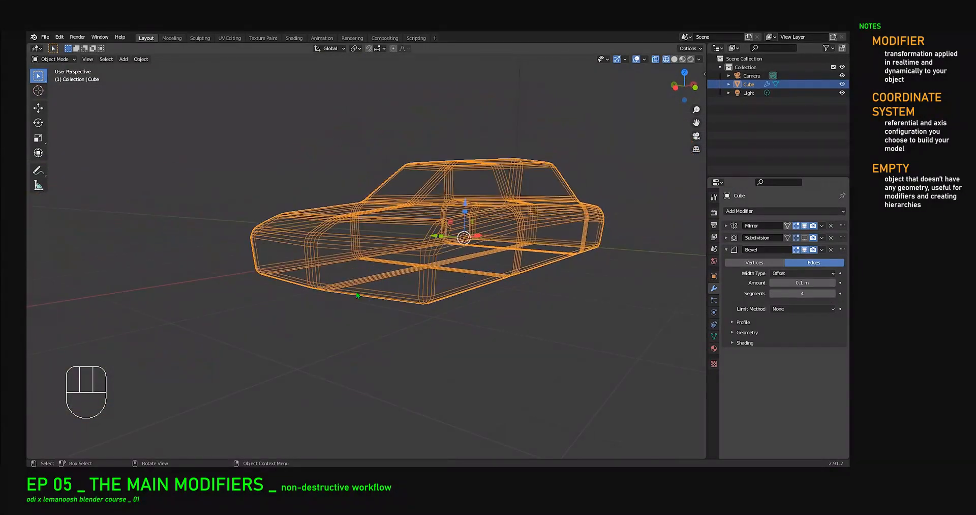
middle_click_drag(582, 259, 534, 295)
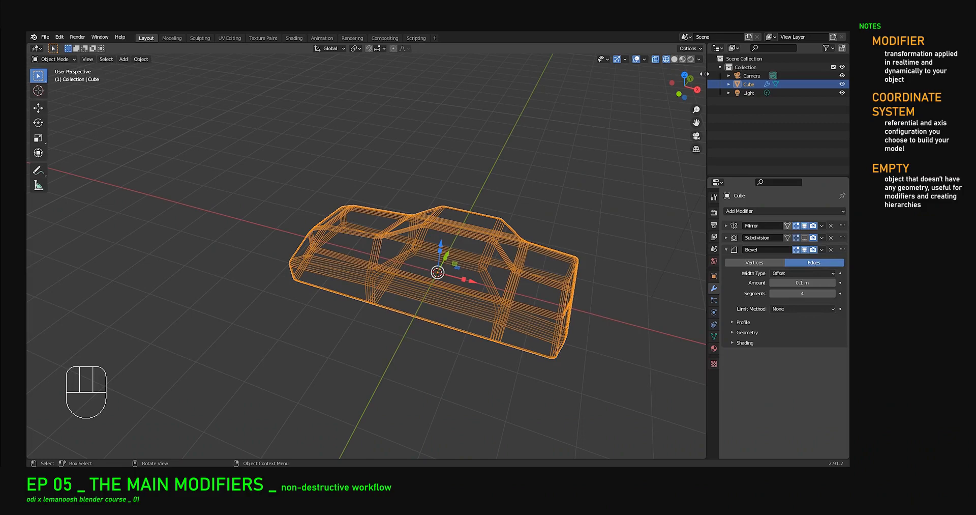
Give the edges around the car's lower perimeter a mean bevel weight of 0.15 in Edit Mode.
left_click(705, 73)
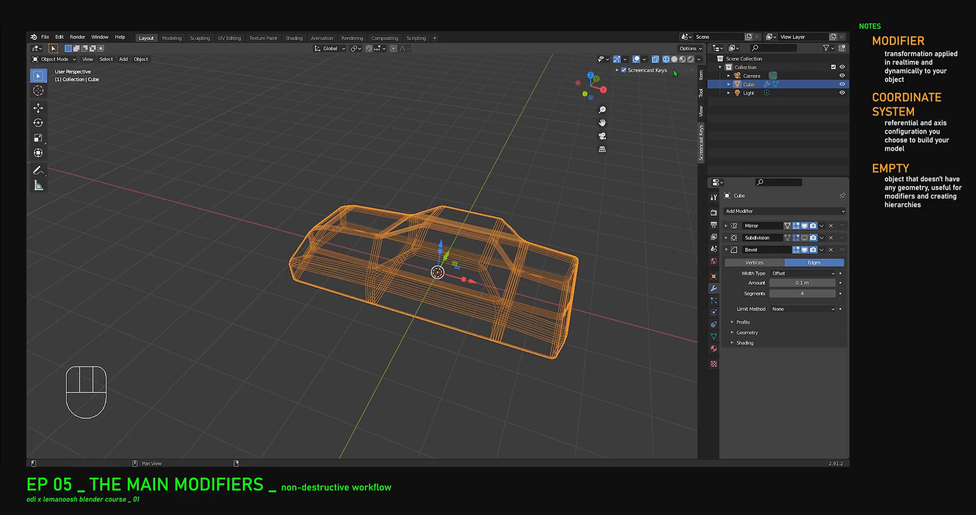
left_click(702, 78)
key("n")
key("n")
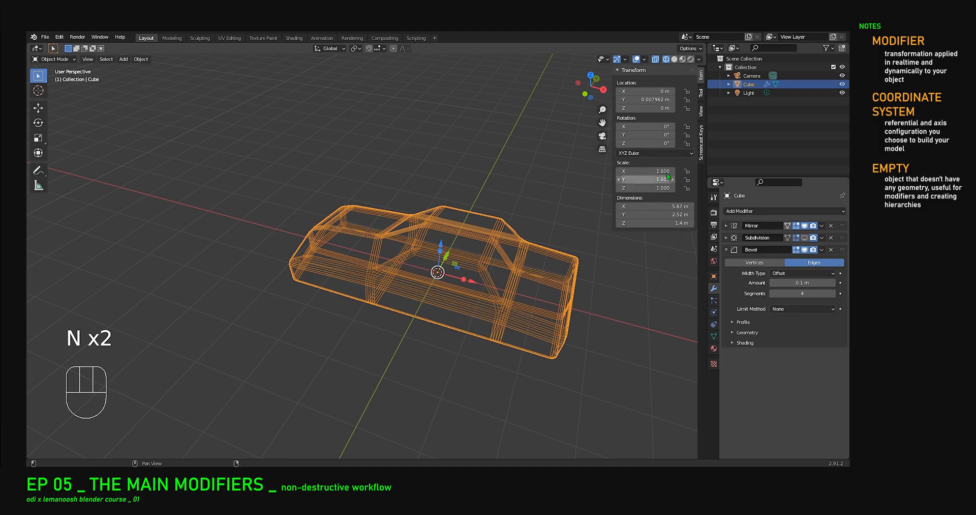
key("Tab")
middle_click_drag(559, 281, 359, 296)
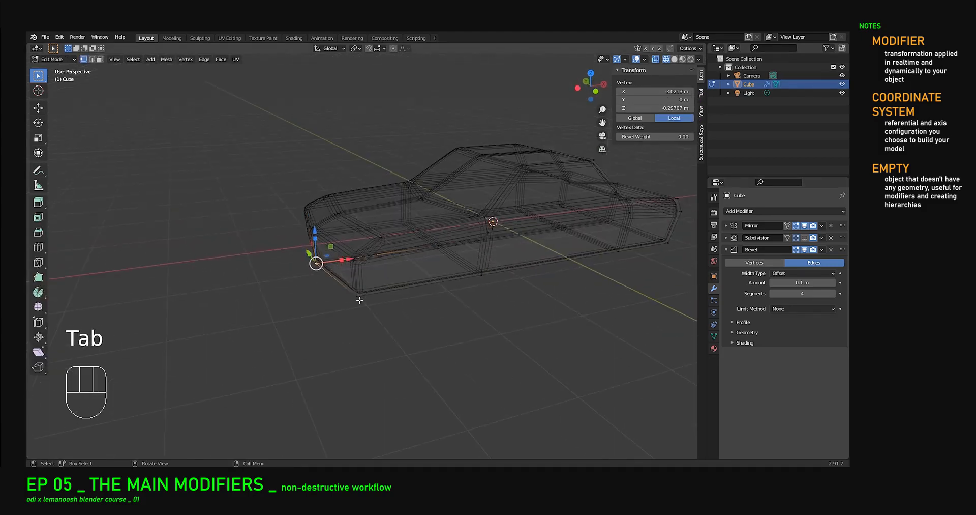
left_click(356, 295, "shift")
left_click(482, 274, "shift")
left_click(618, 251, "shift")
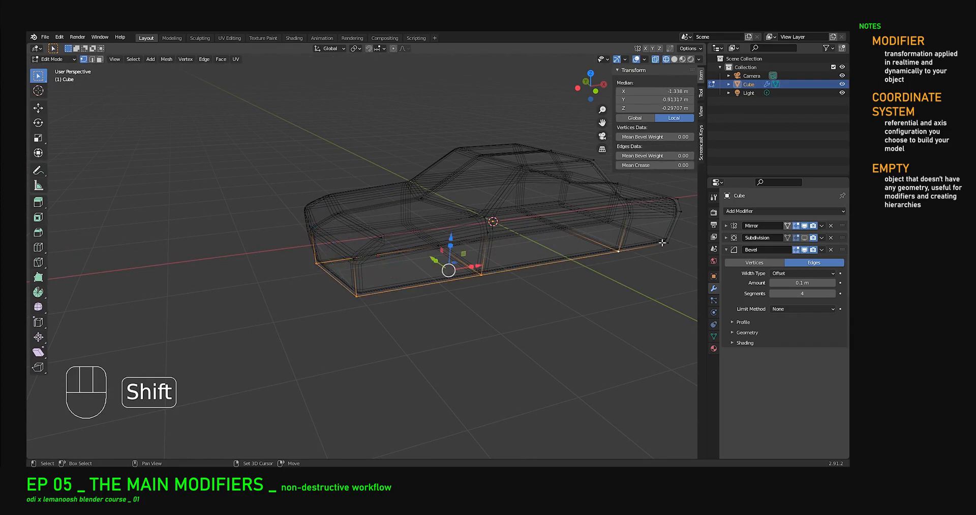
left_click(668, 242, "shift")
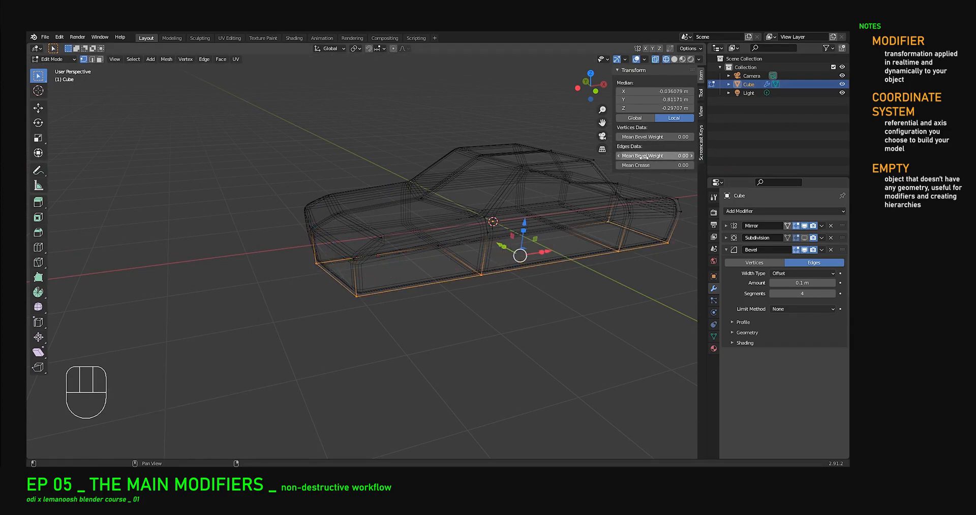
left_click_drag(643, 156, 647, 156)
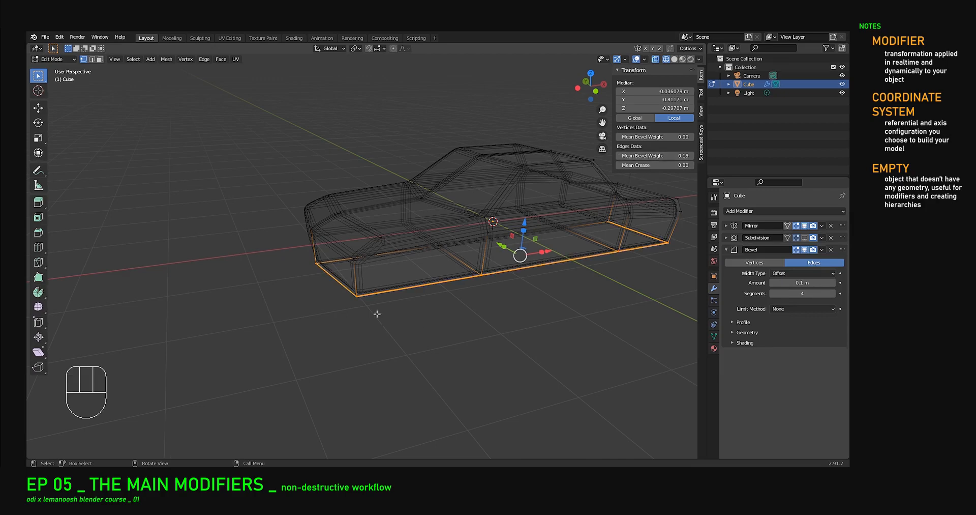
Select only the lower front corner vertex and set the Bevel modifier's limit method to Weight.
scroll(355, 294, "up", 1)
left_click(354, 296)
middle_click_drag(540, 257, 376, 262, "shift")
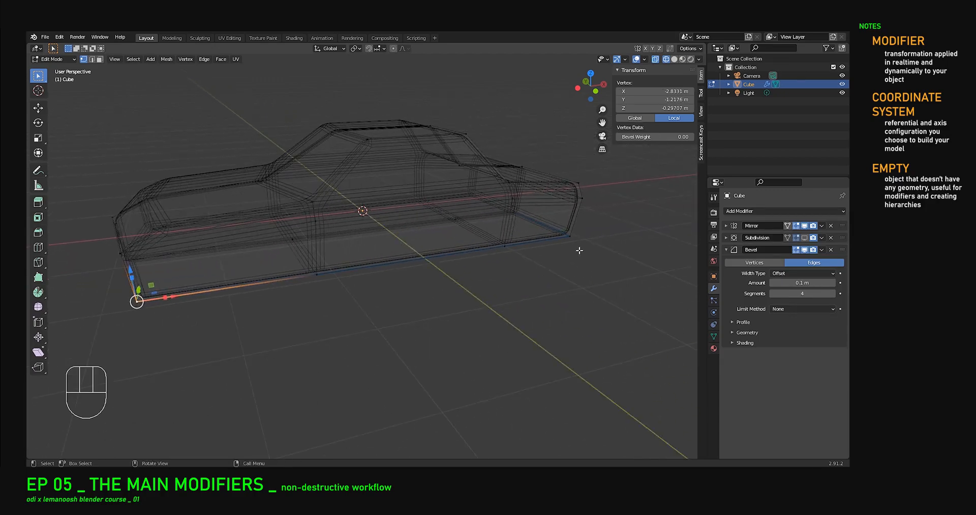
left_click(791, 309)
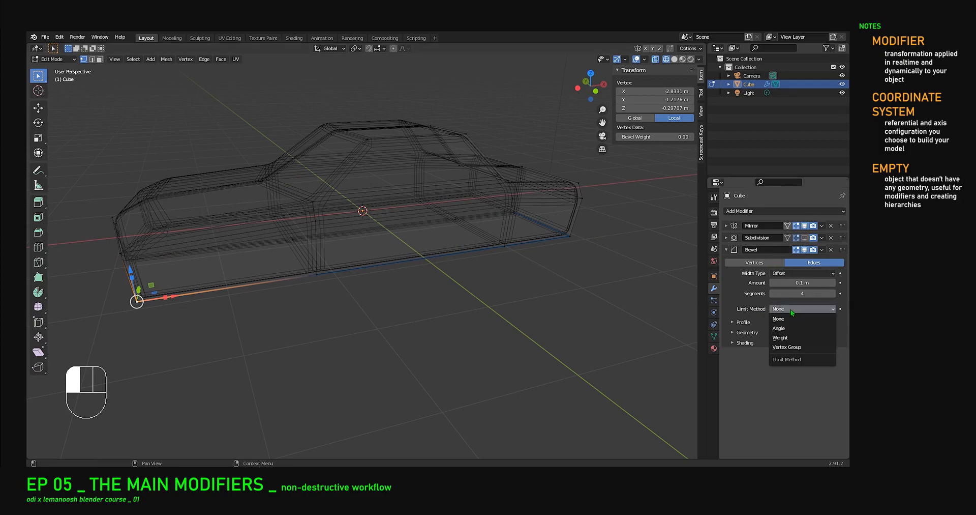
left_click(789, 336)
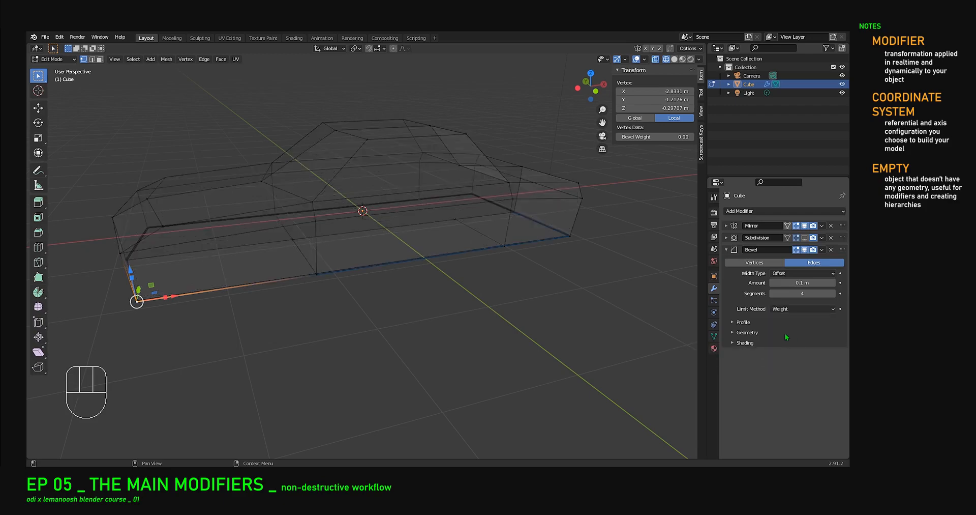
Set the mean bevel weight of the car's lower side edge loop to 0.48 and the Bevel modifier's segments to 2.
middle_click_drag(432, 268, 526, 244)
scroll(513, 320, "up", 6)
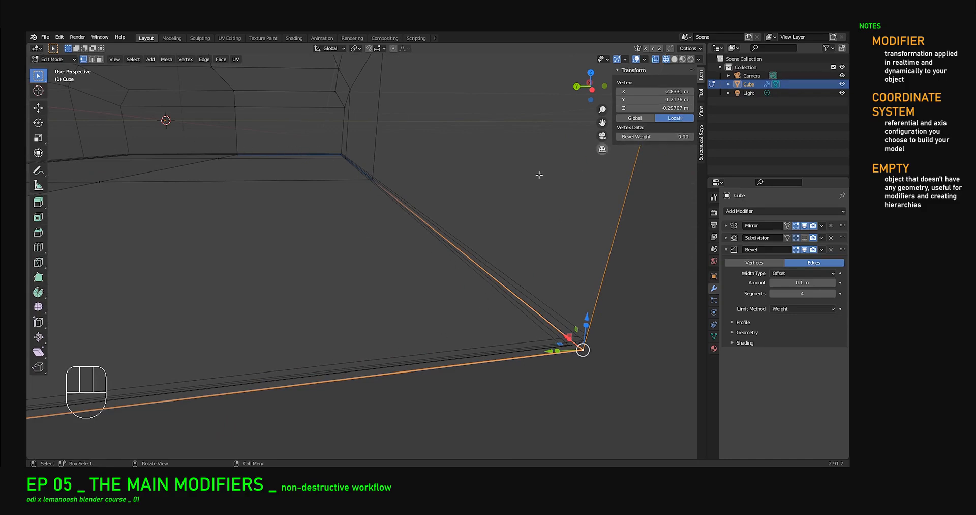
left_click(432, 227, "alt")
mouse_move(658, 156)
left_mouse_down()
mouse_move(689, 156)
mouse_move(674, 155)
left_mouse_up()
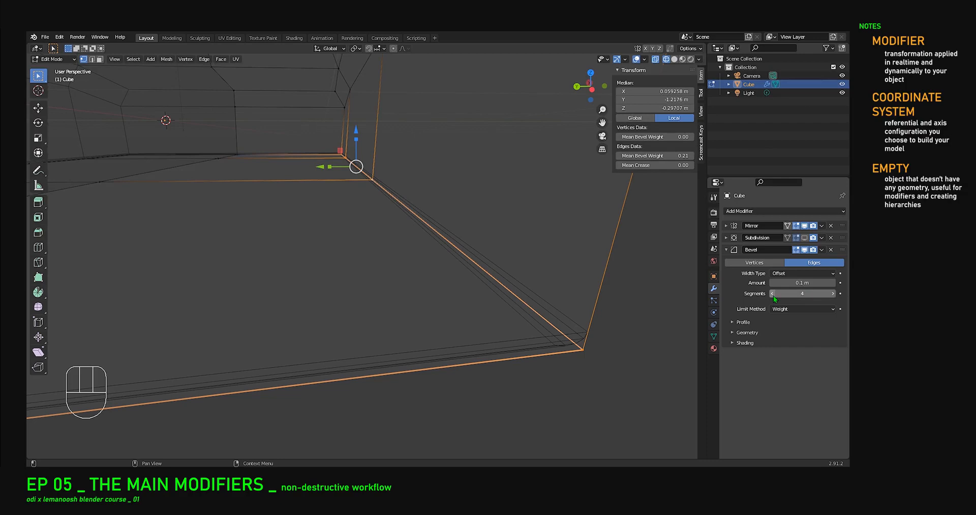
left_click_drag(651, 155, 651, 156)
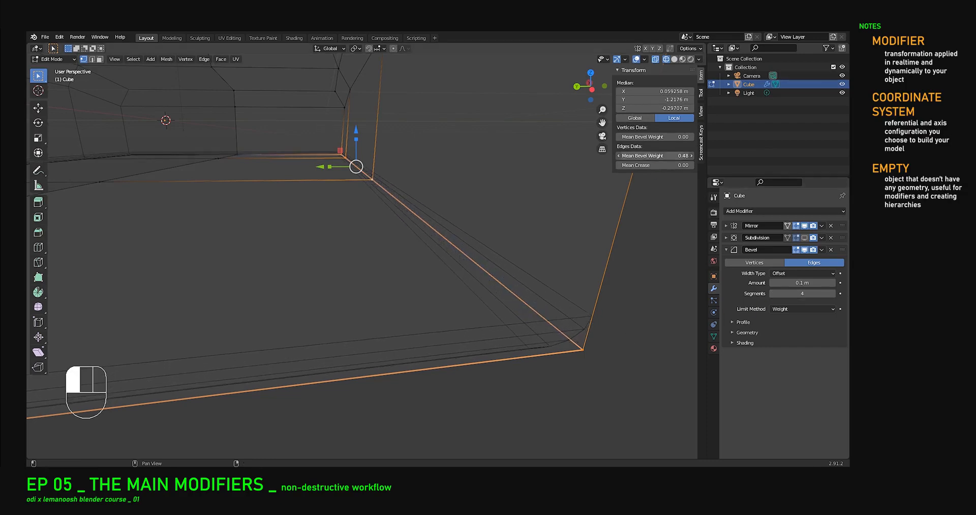
left_click(774, 294)
left_click(774, 294)
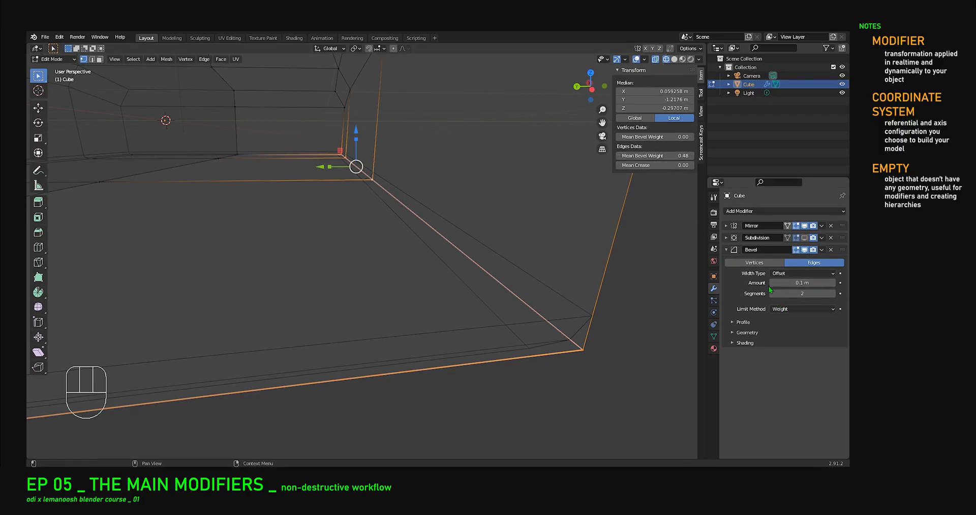
Return to Object Mode, show the Subdivision modifier in the viewport and switch to solid shading.
key("Tab")
scroll(410, 245, "down", 4)
middle_click_drag(412, 244, 422, 267)
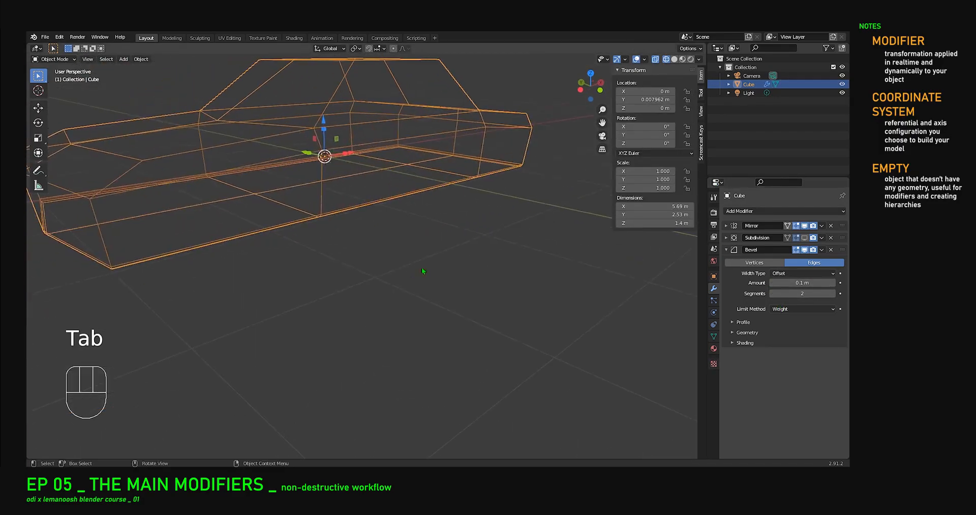
left_click(804, 238)
middle_click_drag(447, 233, 508, 285, "shift")
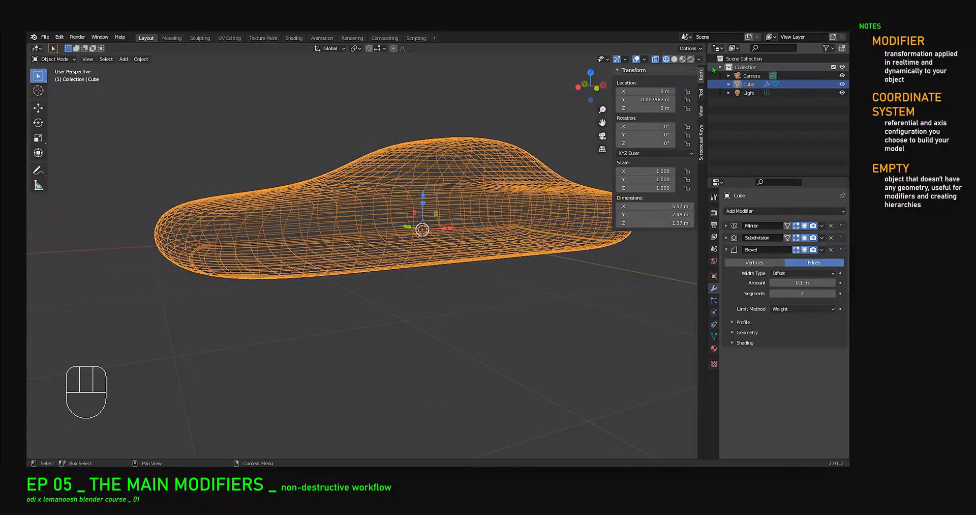
left_click(674, 58)
middle_click_drag(521, 210, 506, 286)
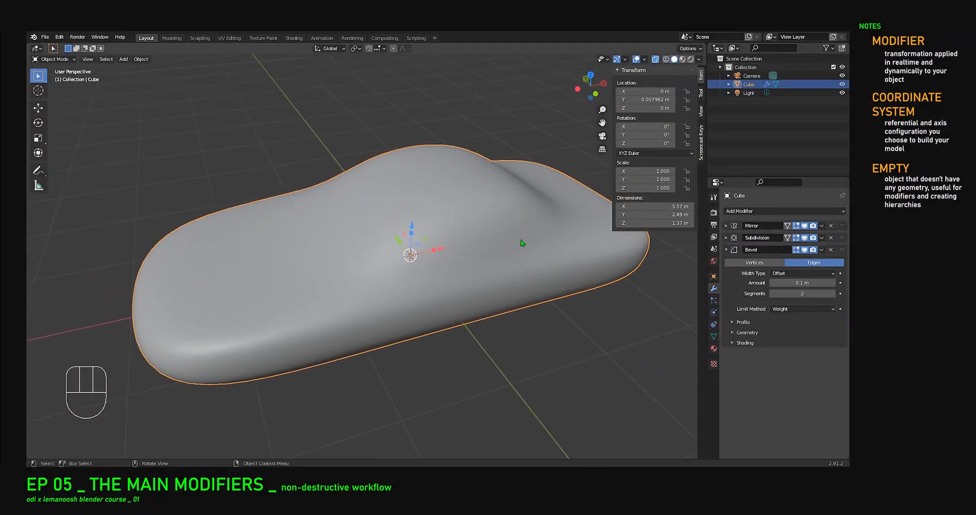
key("n")
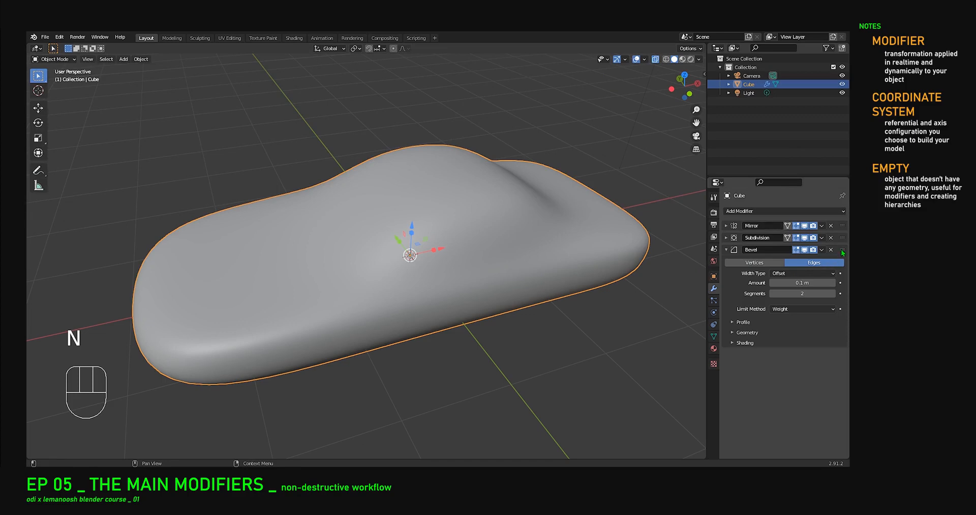
Move the Bevel modifier above the Subdivision modifier in the stack and inspect the car's lower edge.
left_click_drag(841, 249, 841, 236)
middle_click_drag(386, 255, 485, 237)
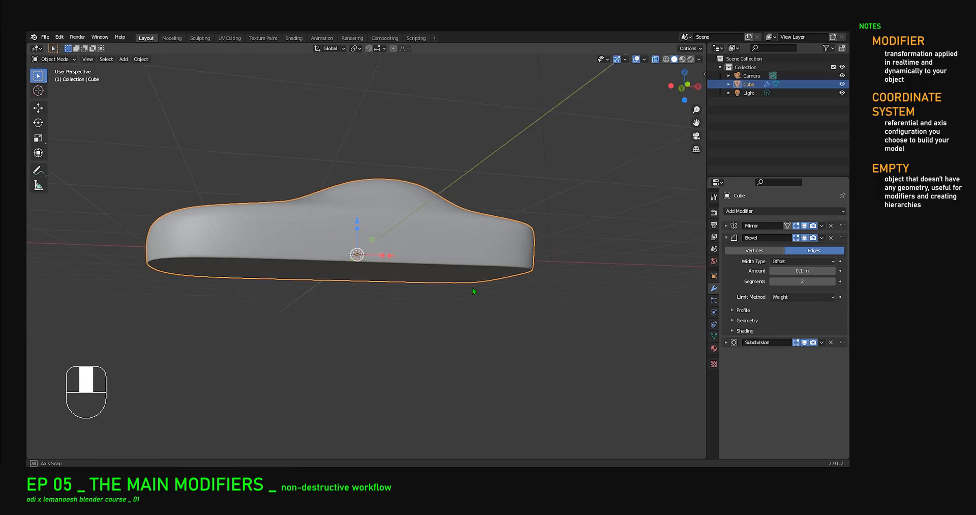
middle_click_drag(239, 275, 244, 307)
middle_click_drag(553, 216, 516, 260, "shift")
middle_click_drag(484, 234, 478, 239)
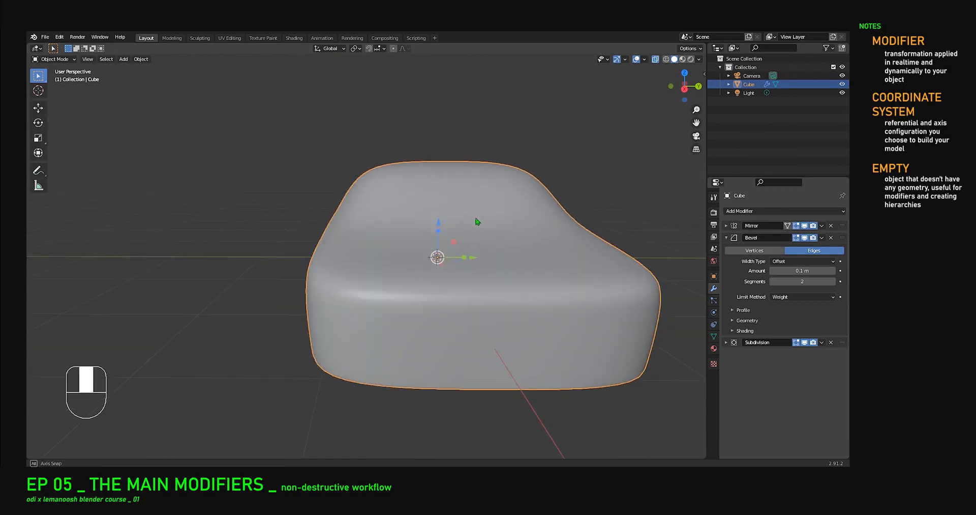
Nudge the upper side edge of the car's roof slightly inward and down in Edit Mode.
key("Tab")
left_click(358, 159)
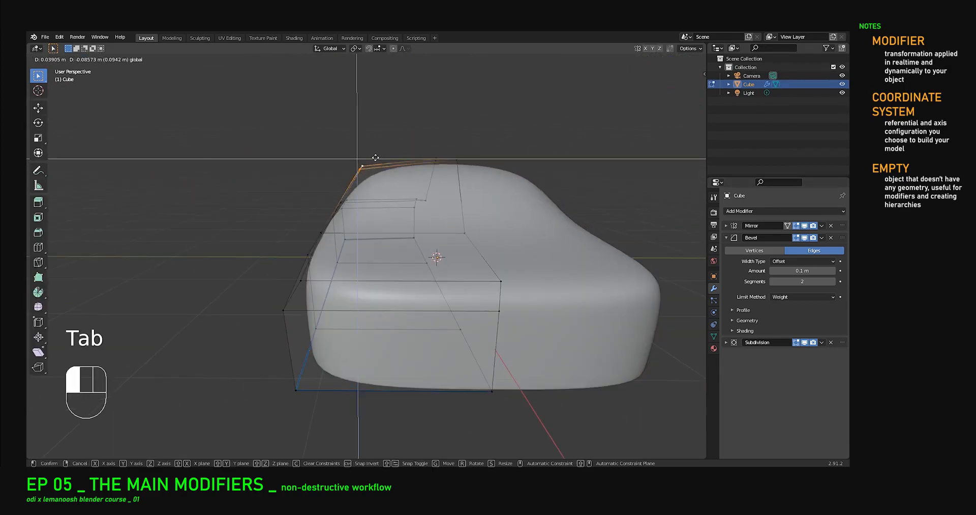
key("Tab")
middle_click_drag(508, 229, 383, 142)
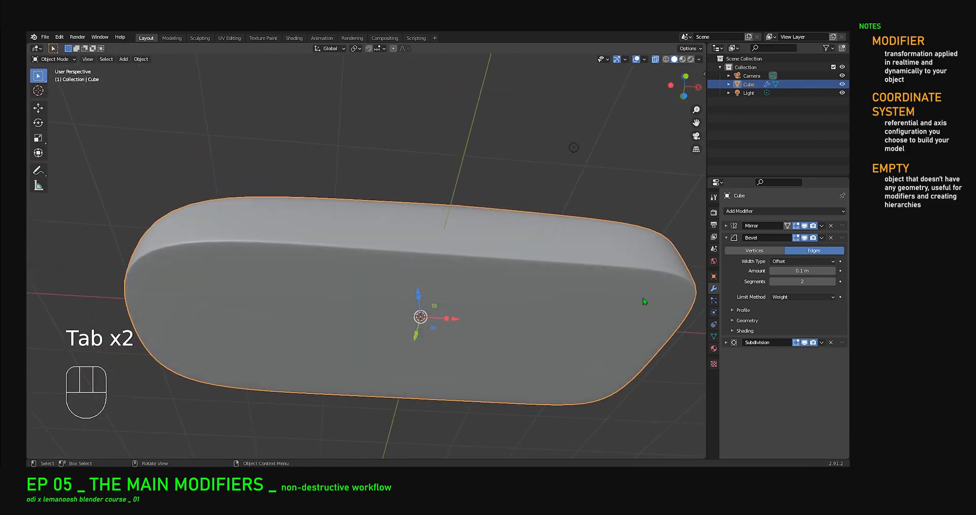
Set the bevel weight of the middle edge along the car's lower side to 0 in Edit Mode.
key("Tab")
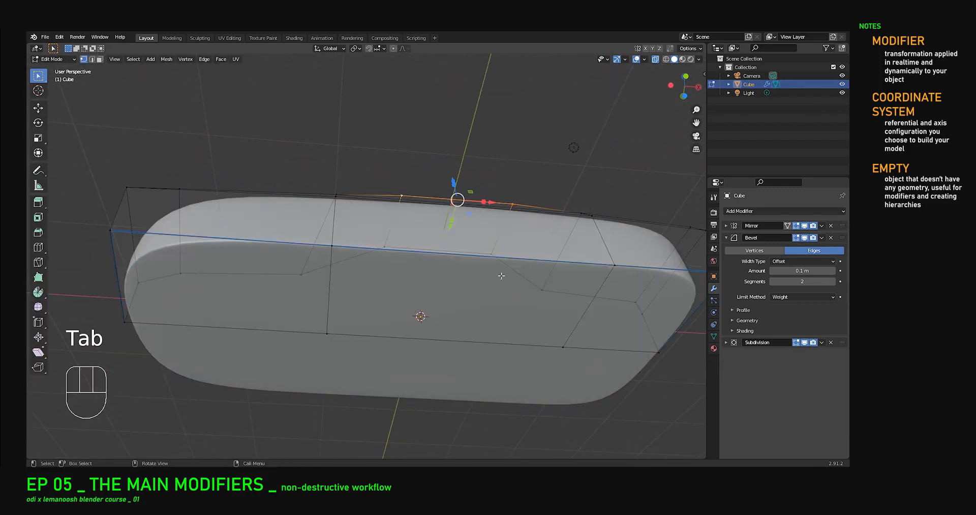
left_click(603, 270, "shift")
left_click(335, 245, "shift")
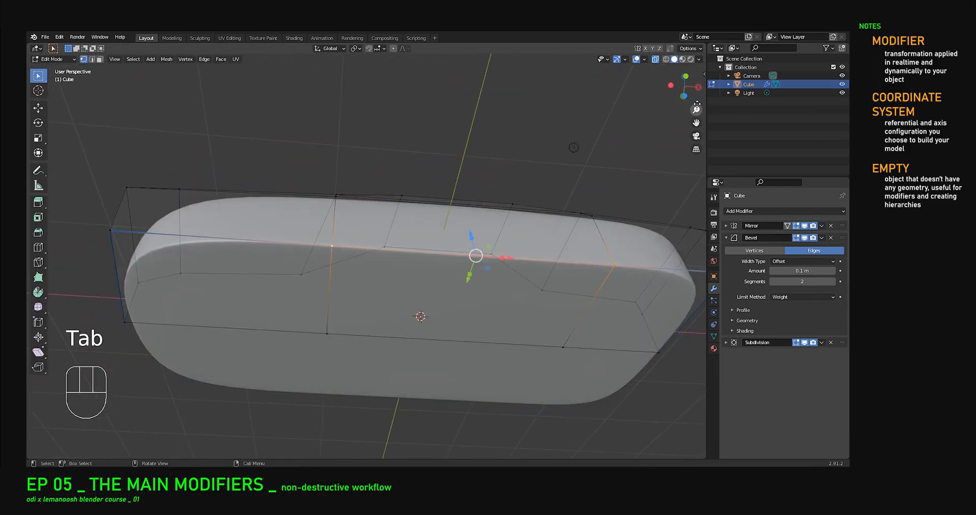
left_click(706, 74)
left_click_drag(655, 156, 654, 155)
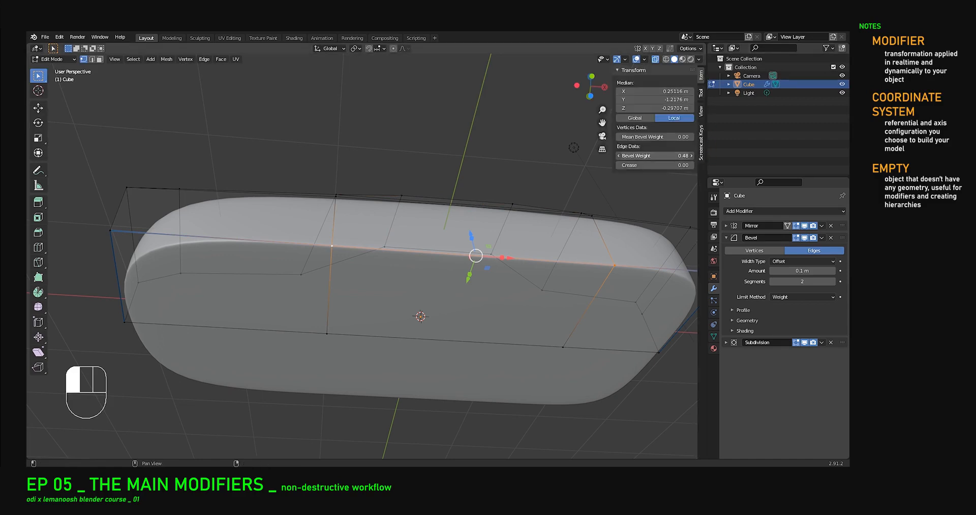
left_click_drag(655, 156, 623, 155)
key("Tab")
Examine how the lower side edge blends from sharp to soft from below, the side and the front.
middle_click_drag(549, 199, 366, 274)
scroll(429, 294, "up", 5)
middle_click_drag(406, 290, 344, 154)
scroll(438, 288, "down", 4)
scroll(376, 224, "up", 2)
middle_click_drag(377, 223, 328, 287)
scroll(382, 251, "down", 3)
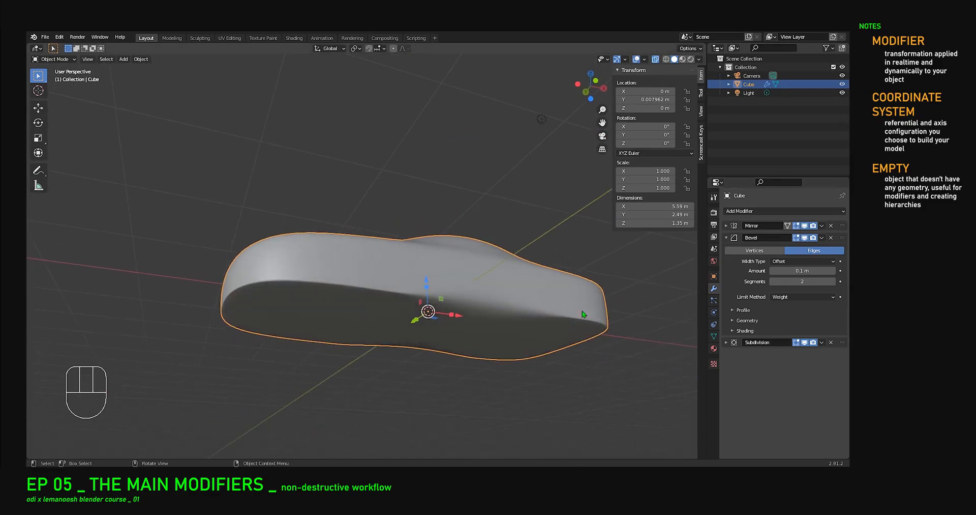
middle_click_drag(532, 323, 446, 276)
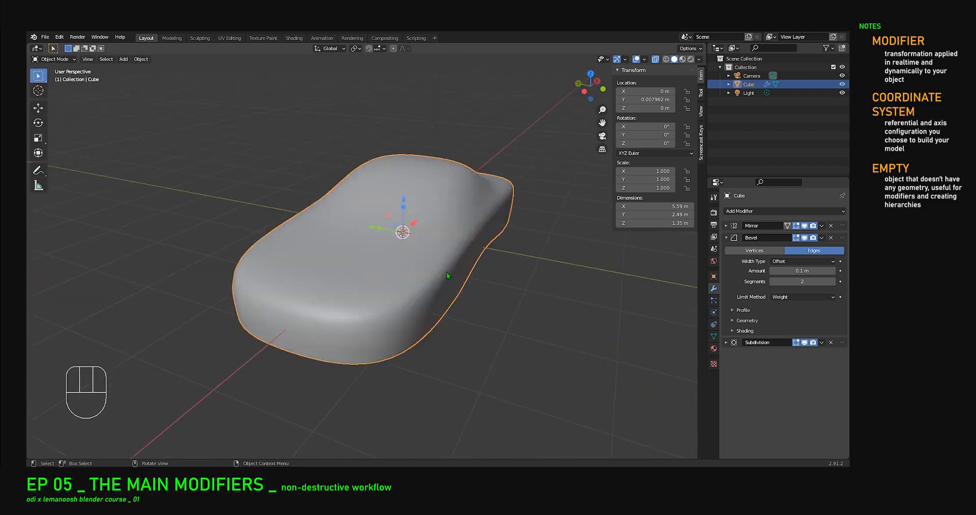
Collapse the Bevel modifier's settings and add an Array modifier to the car.
left_click(727, 238)
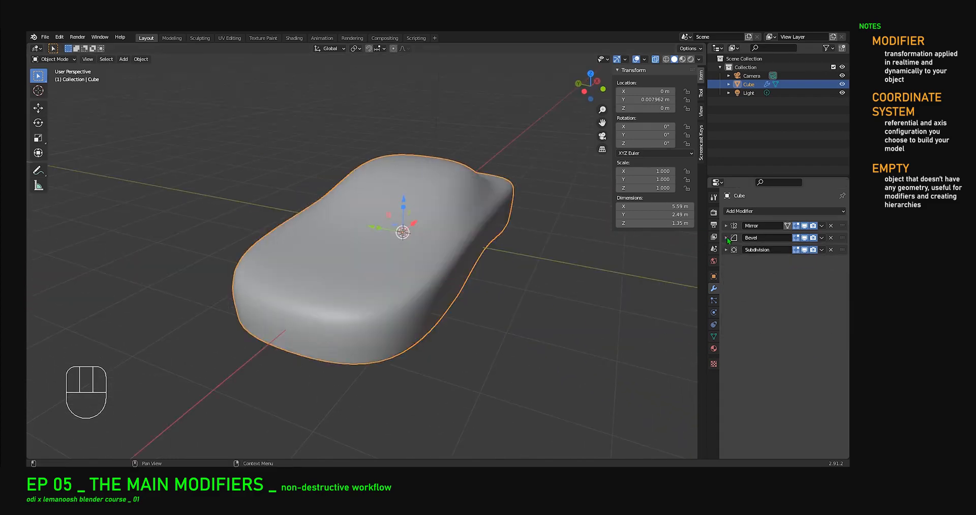
left_click(748, 211)
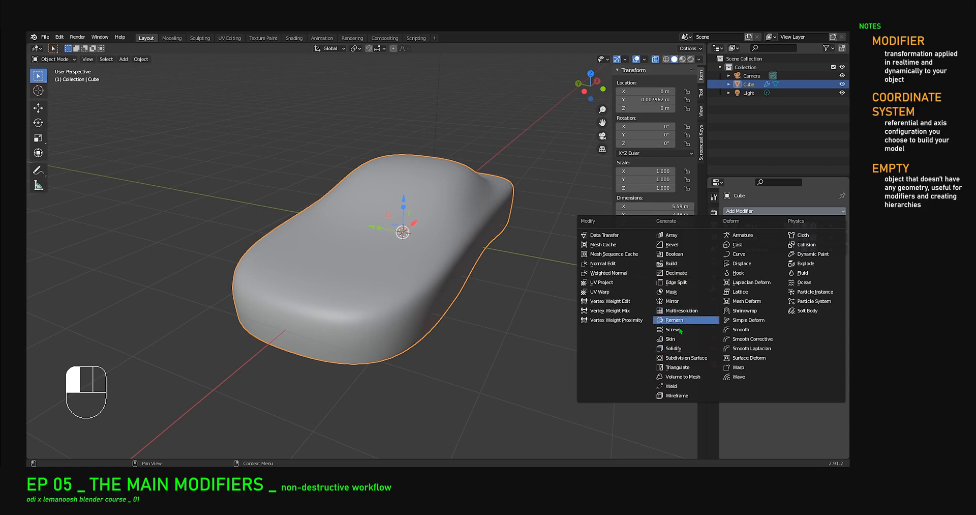
left_click(669, 235)
middle_click_drag(668, 234, 579, 291)
scroll(579, 290, "down", 3)
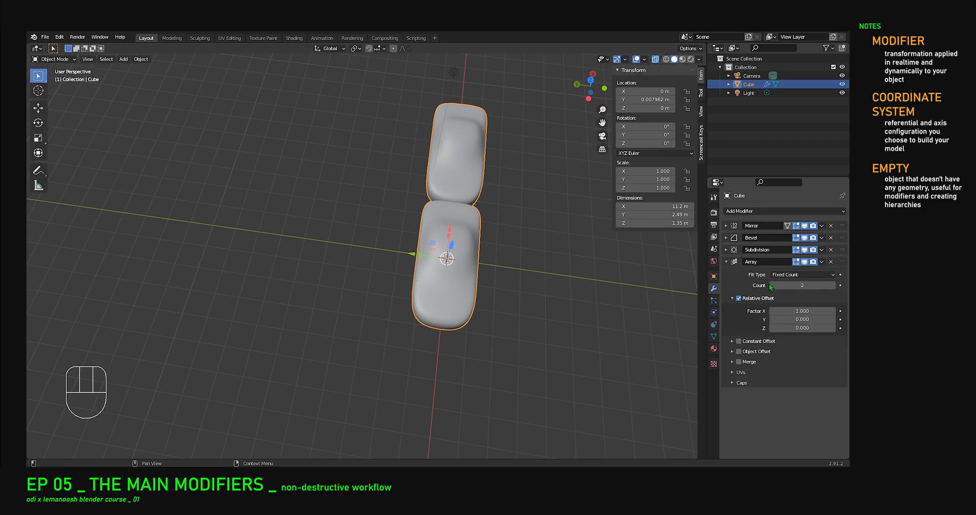
Set the Array modifier's count to 15 to repeat the car in a long row.
middle_click_drag(598, 287, 436, 339)
scroll(436, 340, "up", 2)
mouse_move(803, 285)
left_mouse_down()
mouse_move(834, 285)
mouse_move(778, 284)
mouse_move(814, 285)
left_mouse_up()
middle_click_drag(475, 320, 504, 306)
left_click_drag(777, 285, 801, 285)
middle_click_drag(661, 297, 450, 275)
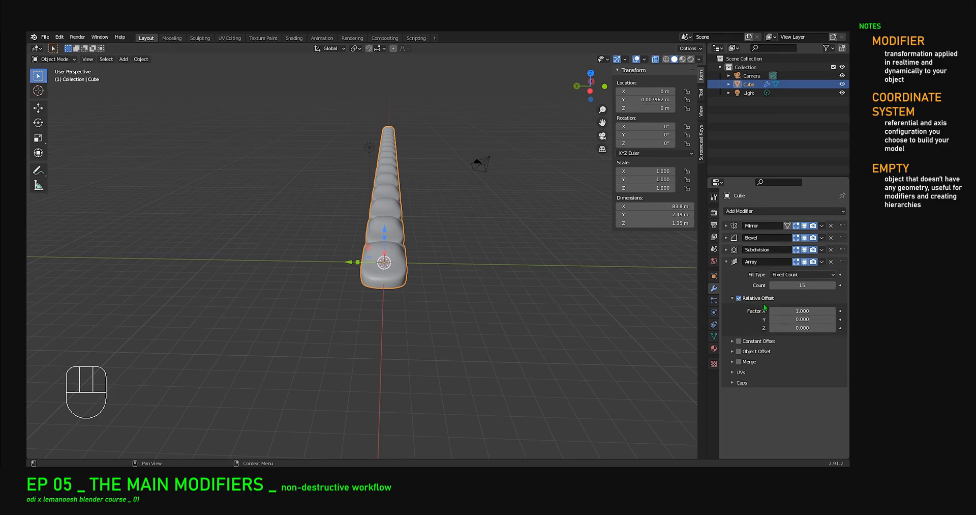
Examine up close where two neighbouring car copies in the array meet.
middle_click_drag(520, 337, 433, 317)
scroll(295, 224, "up", 12)
scroll(278, 219, "up", 5)
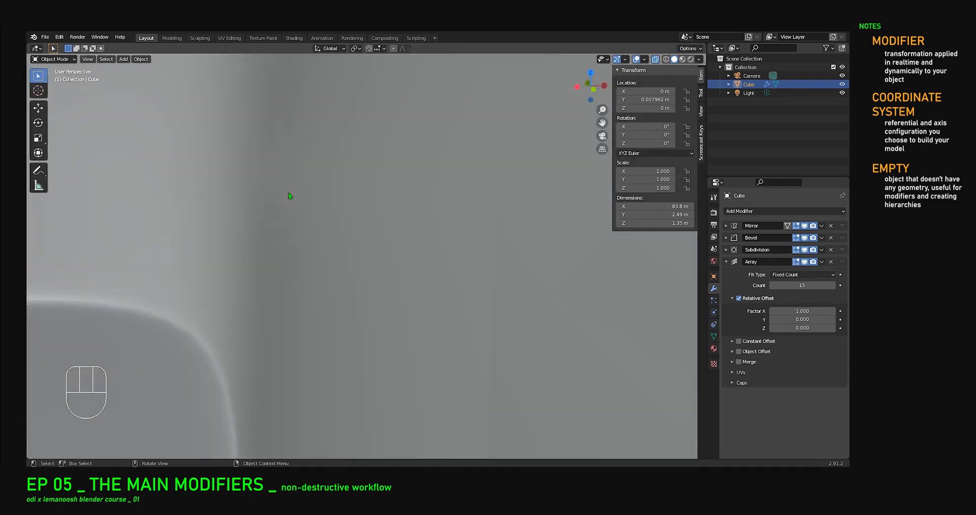
scroll(291, 196, "down", 2)
middle_click_drag(292, 197, 268, 212)
scroll(271, 203, "down", 4)
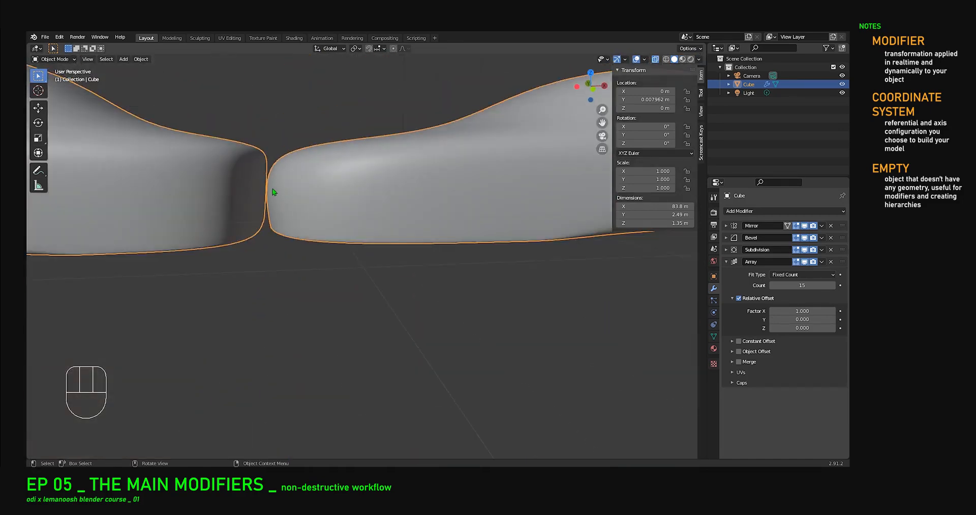
scroll(299, 198, "down", 3)
middle_click_drag(352, 222, 423, 192)
scroll(277, 182, "up", 3)
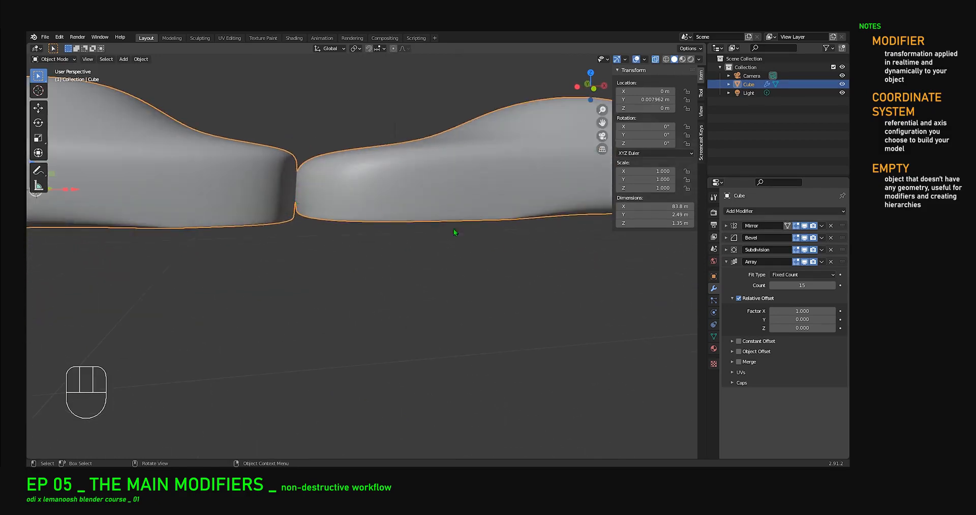
Set the array's relative offset X factor to 1.5 to space the cars apart.
left_click_drag(801, 309, 826, 309)
scroll(515, 295, "down", 6)
middle_click_drag(390, 264, 388, 301)
scroll(388, 300, "down", 5)
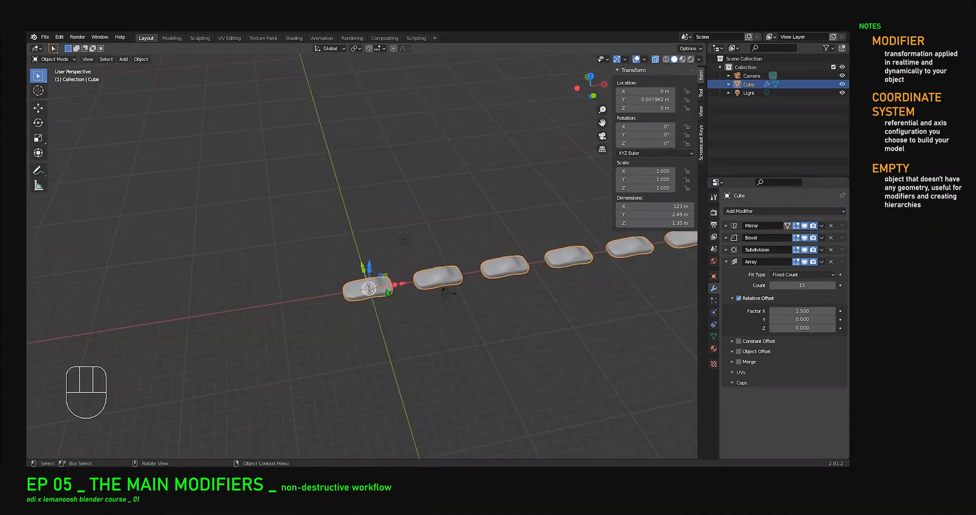
Shorten the original car slightly by moving its end vertex inward along X in Edit Mode.
scroll(401, 291, "up", 7)
key("Tab")
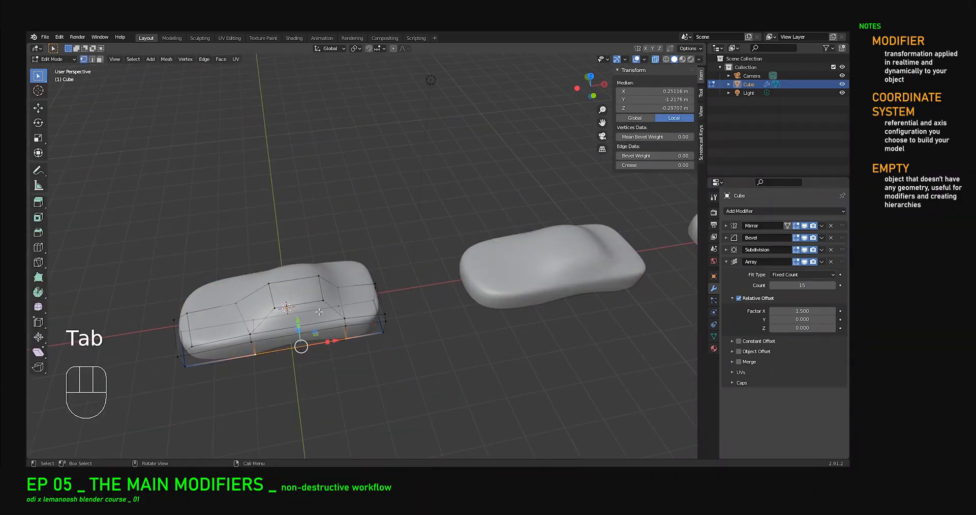
left_click(398, 311)
mouse_move(415, 300)
left_mouse_down()
mouse_move(432, 297)
mouse_move(402, 297)
left_mouse_up()
key("Tab")
Replace the array's relative offset with a constant offset and set its X distance to about 5.937 m.
left_click(739, 299)
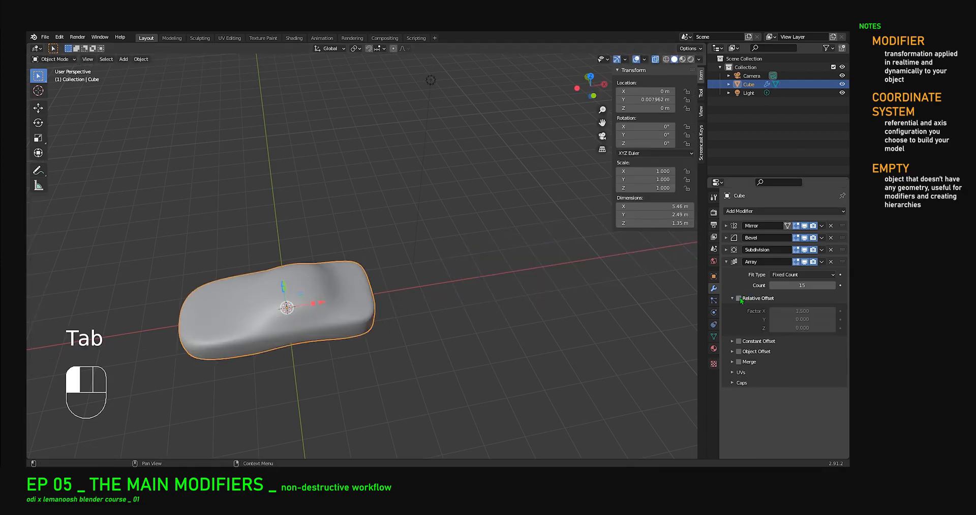
left_click(739, 340)
left_click(733, 340)
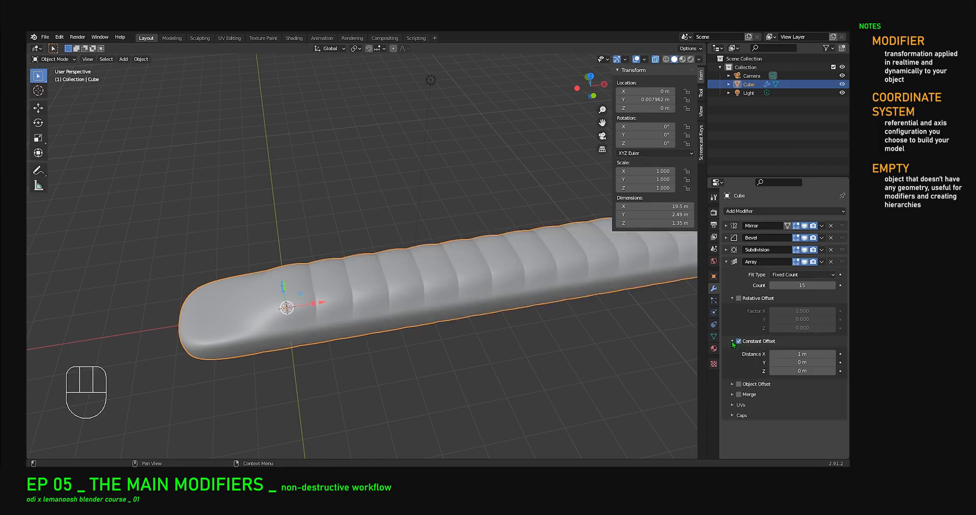
mouse_move(803, 353)
left_mouse_down("shift")
mouse_move(783, 354)
mouse_move(814, 353)
left_mouse_up("shift")
scroll(304, 327, "down", 5)
middle_click_drag(355, 337, 357, 300)
left_click_drag(803, 353, 831, 353, "shift")
middle_click_drag(278, 286, 497, 353)
Try moving part of the original car's mesh in Edit Mode to test the constant spacing.
key("Tab")
scroll(419, 229, "up", 5)
mouse_move(411, 218)
left_mouse_down()
mouse_move(385, 219)
mouse_move(412, 234)
left_mouse_up()
key("Tab")
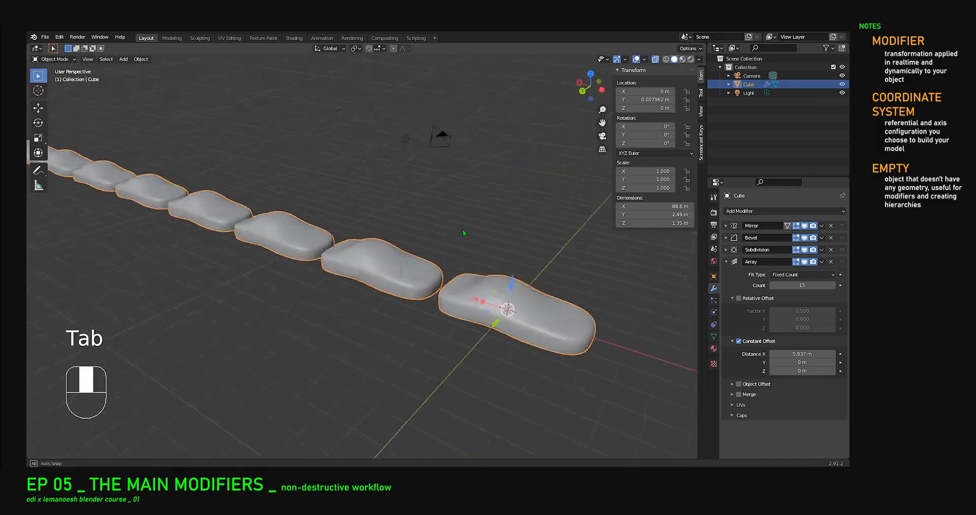
middle_click_drag(468, 234, 417, 285)
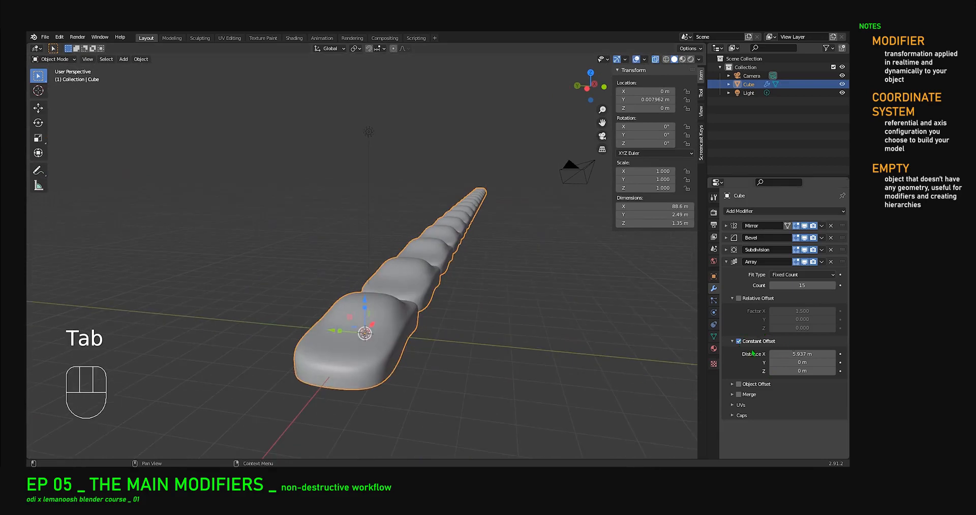
Set the array's constant offset to 0 m in X and about 3.22 m in Y.
left_click(804, 353)
type("0")
key("Return")
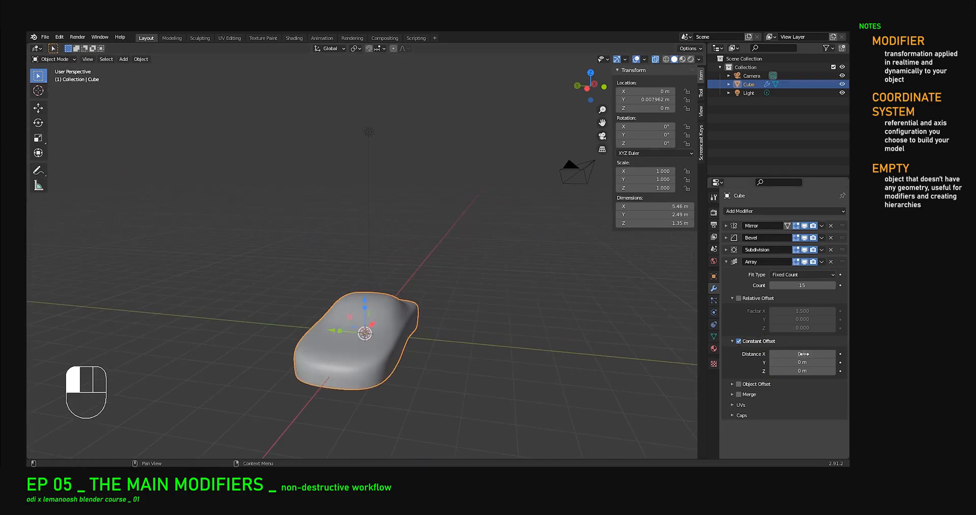
left_click_drag(802, 361, 848, 361)
scroll(294, 326, "down", 4)
middle_click_drag(295, 325, 396, 324)
Switch the array from constant offset to object offset and add a Plain Axes empty to the scene.
left_click(745, 343)
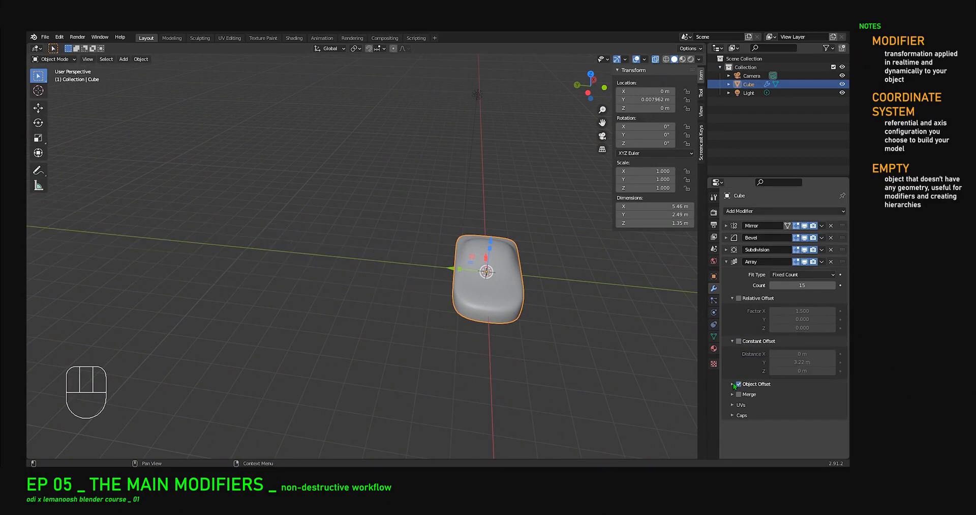
key("shift+a")
mouse_move(496, 309)
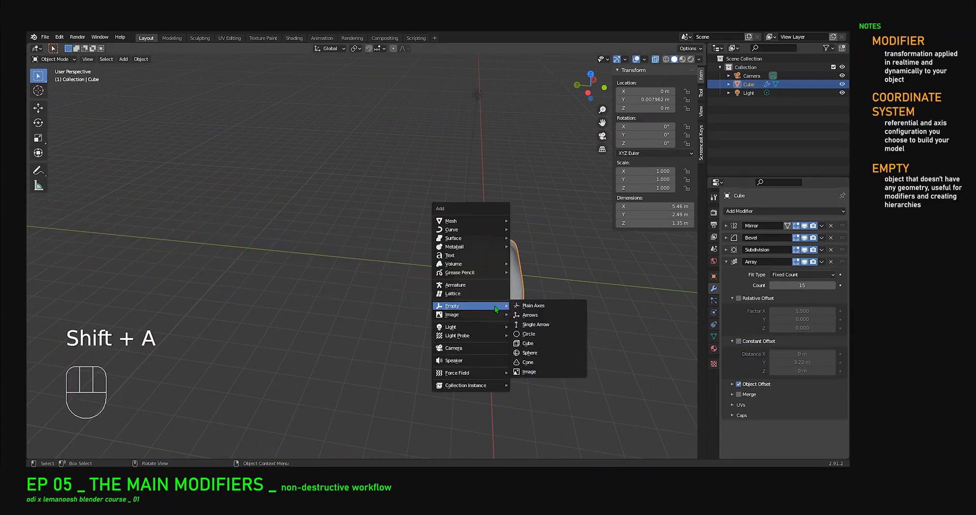
left_click(556, 309)
middle_click_drag(491, 269, 326, 183)
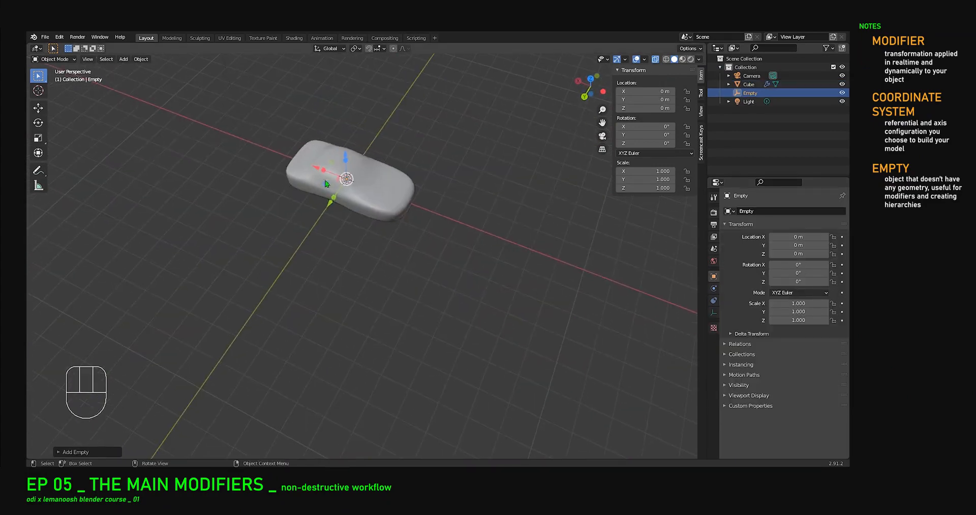
Move the empty along X just past the car's end and assign it as the array's offset object.
left_click_drag(318, 169, 446, 217)
left_click(377, 199)
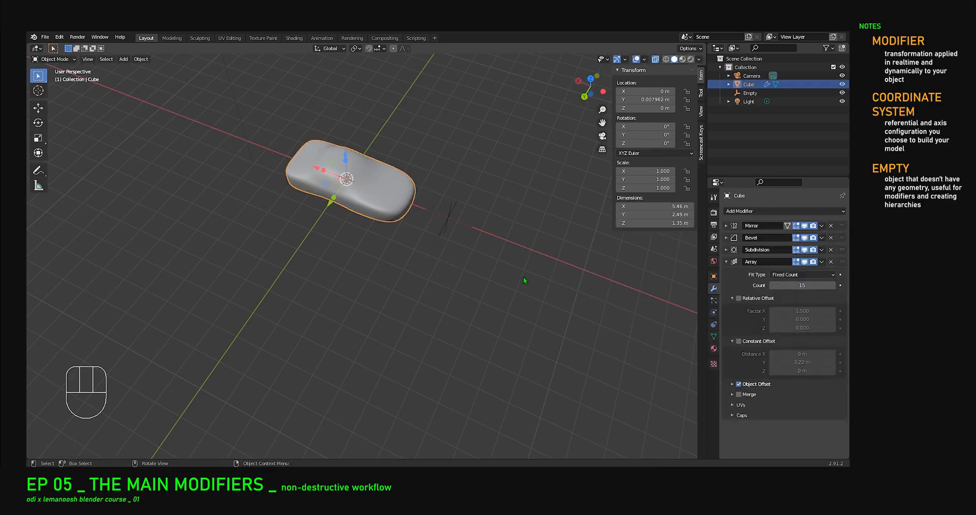
left_click(734, 384)
left_click(831, 396)
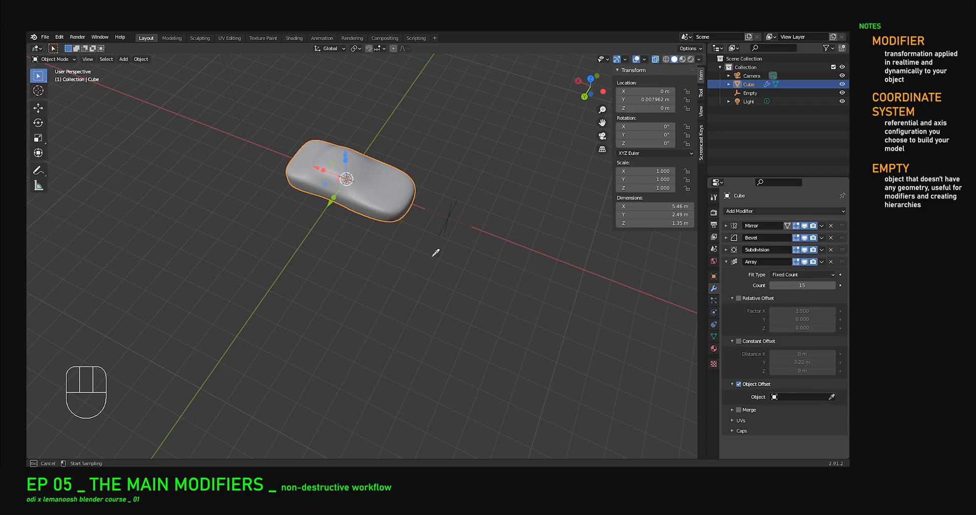
left_click(447, 216)
middle_click_drag(402, 245, 388, 297)
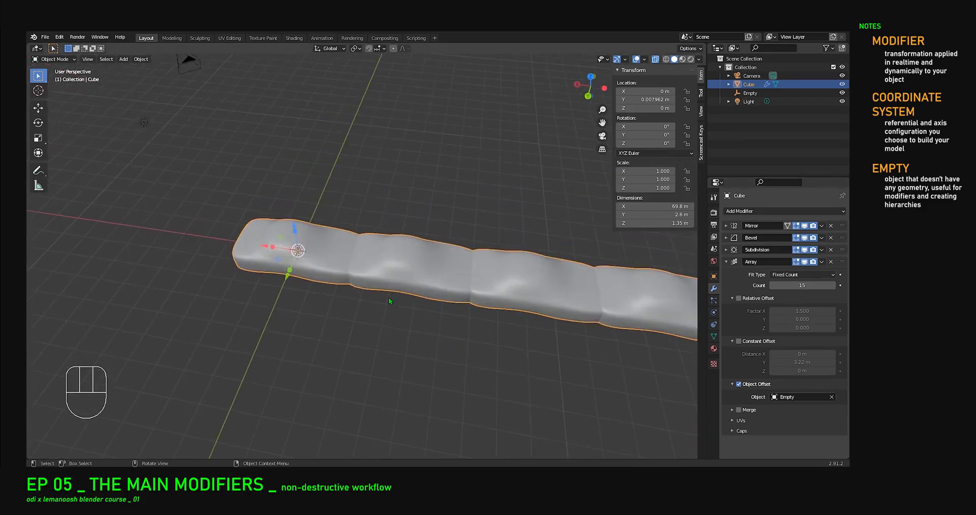
Move the empty to about -6.6355 m in X and 2.963 m in Y so the array runs diagonally.
left_click(759, 92)
left_click_drag(379, 263, 466, 267)
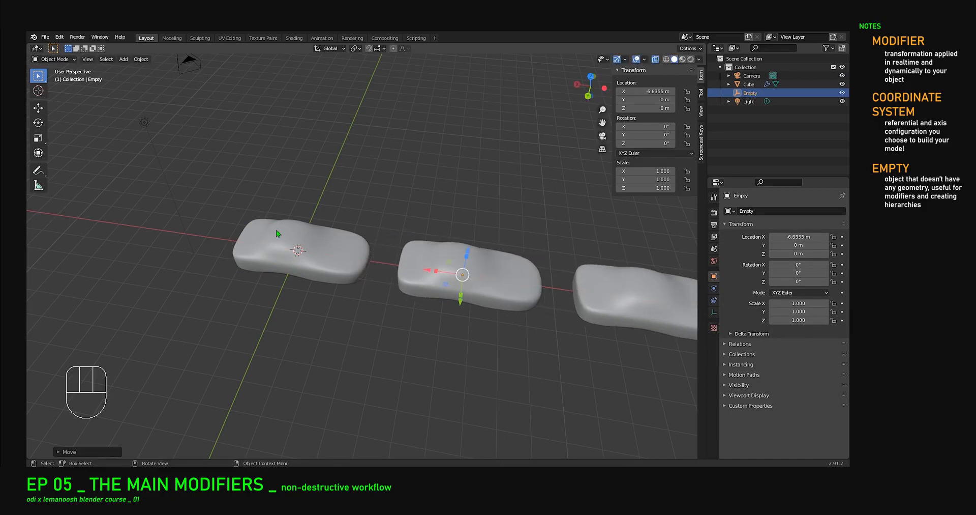
left_click_drag(459, 304, 453, 357)
middle_click_drag(562, 304, 661, 294)
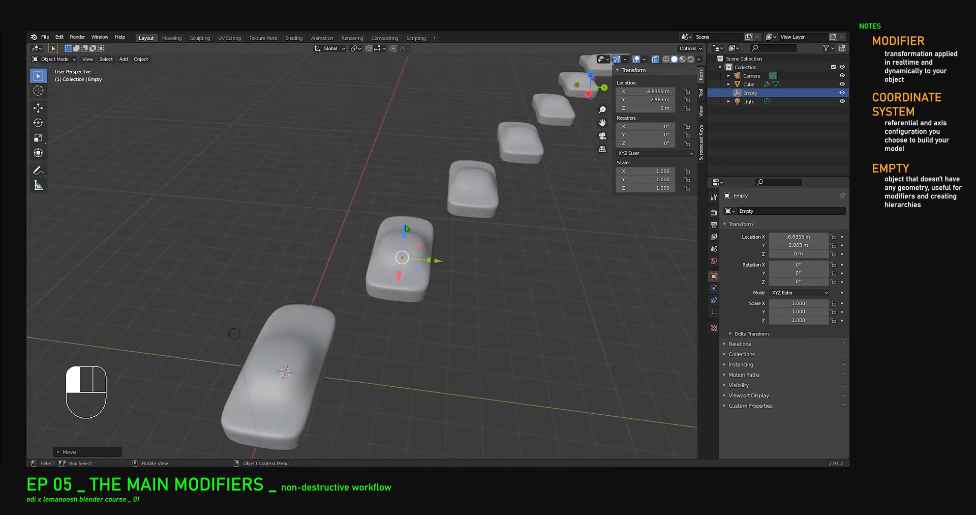
Raise the empty to about 0.733 m in Z and rotate it about -22.7° around X so the array curls into a spiral.
left_click_drag(406, 230, 408, 212)
middle_click_drag(408, 212, 500, 270)
key("r")
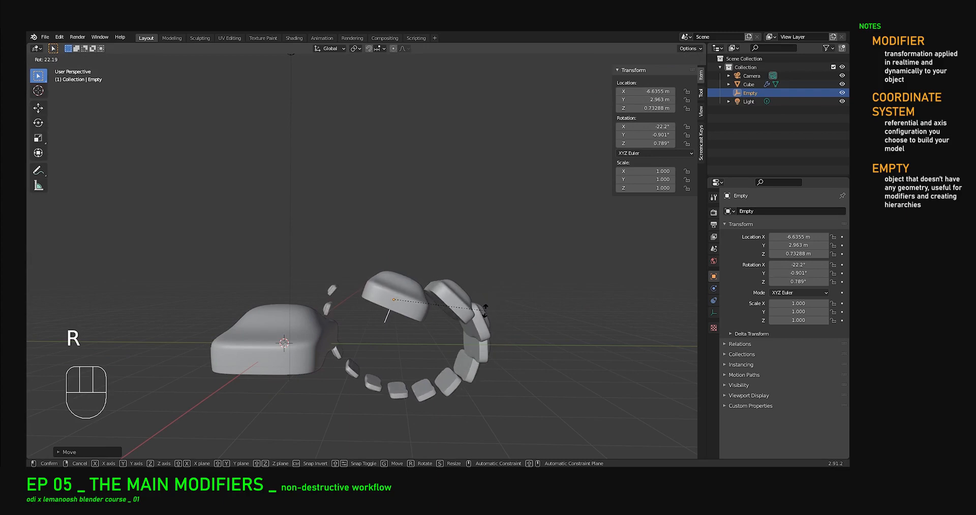
left_click(511, 308)
middle_click_drag(519, 307, 444, 212)
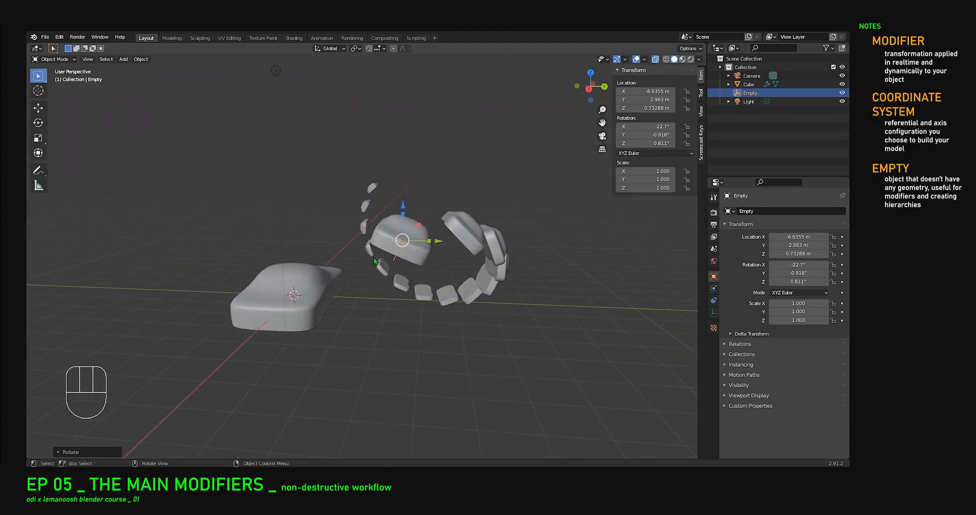
middle_click_drag(375, 260, 337, 257)
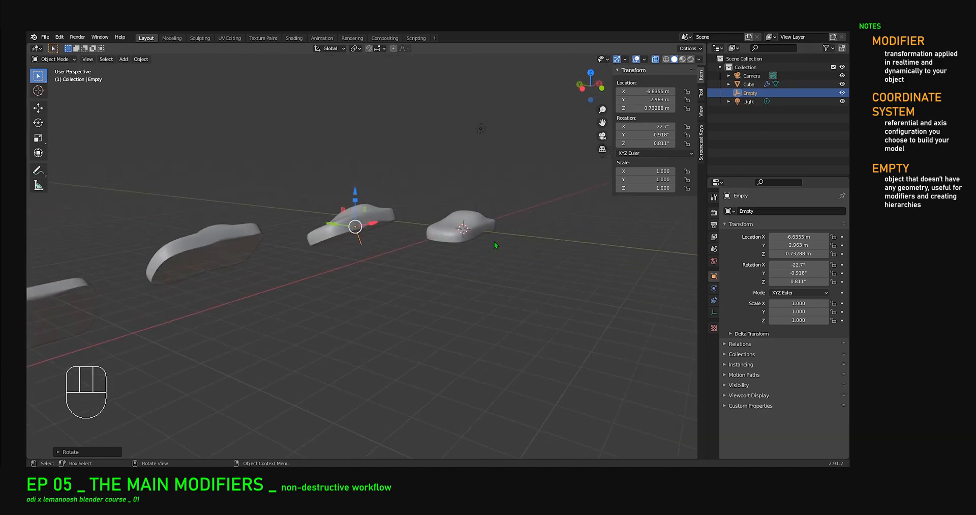
Select the arrayed car and expand the Merge options of its Array modifier.
left_click(438, 232)
middle_click_drag(438, 232, 464, 252)
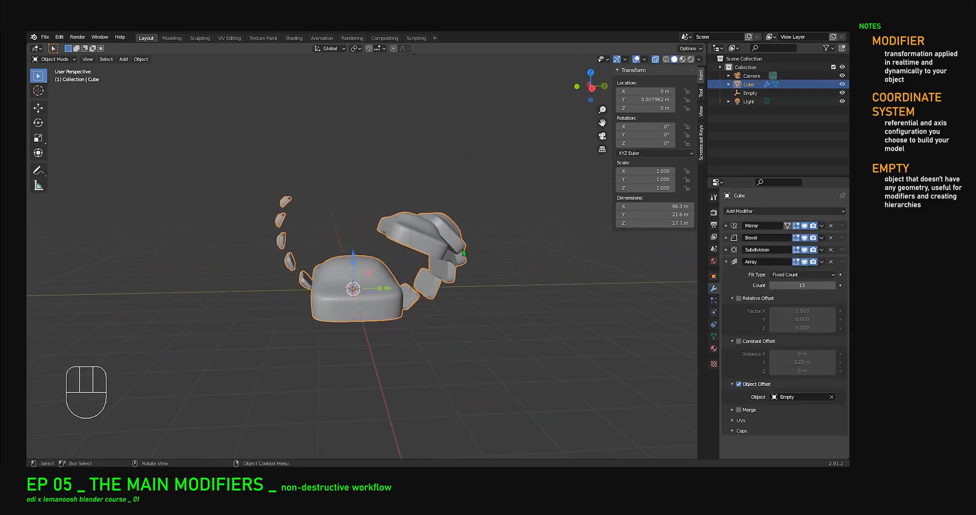
left_click(732, 410)
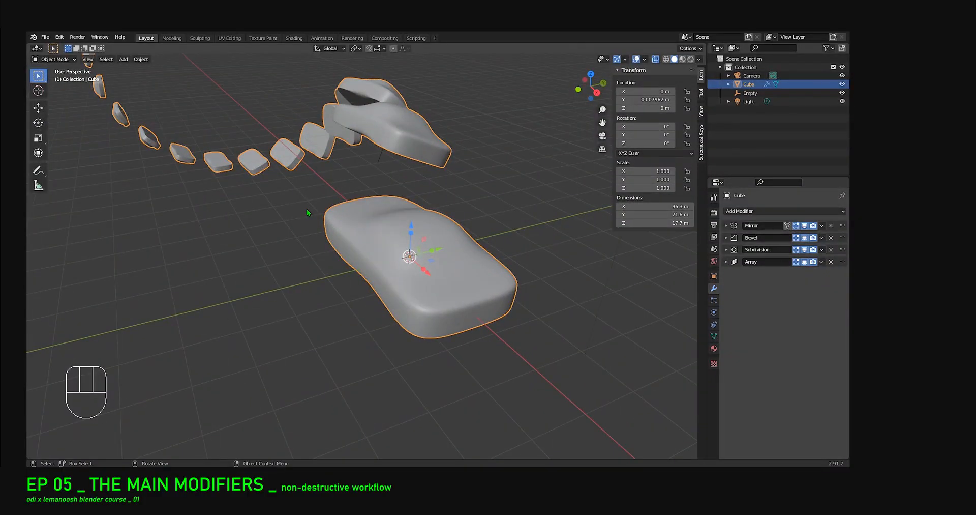
middle_click_drag(306, 211, 448, 204)
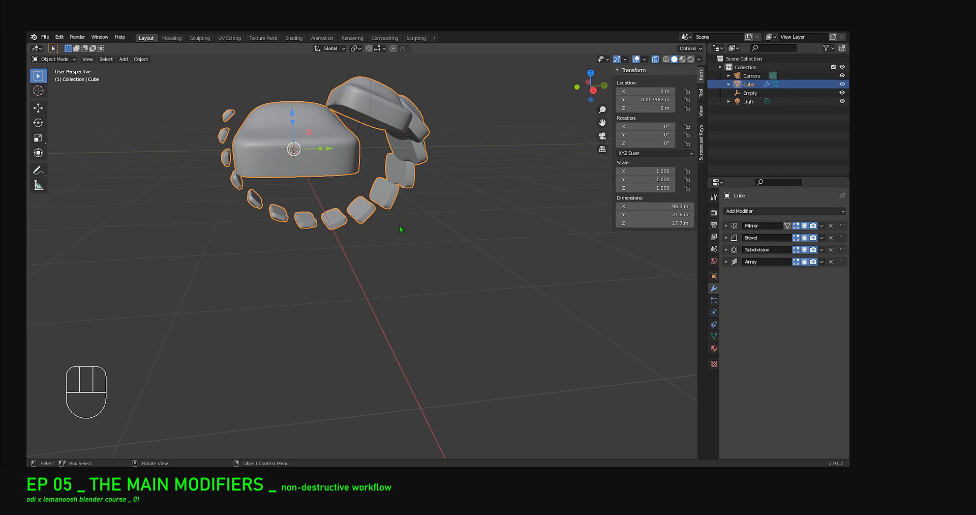
middle_click_drag(400, 230, 389, 229)
middle_click_drag(425, 234, 373, 225)
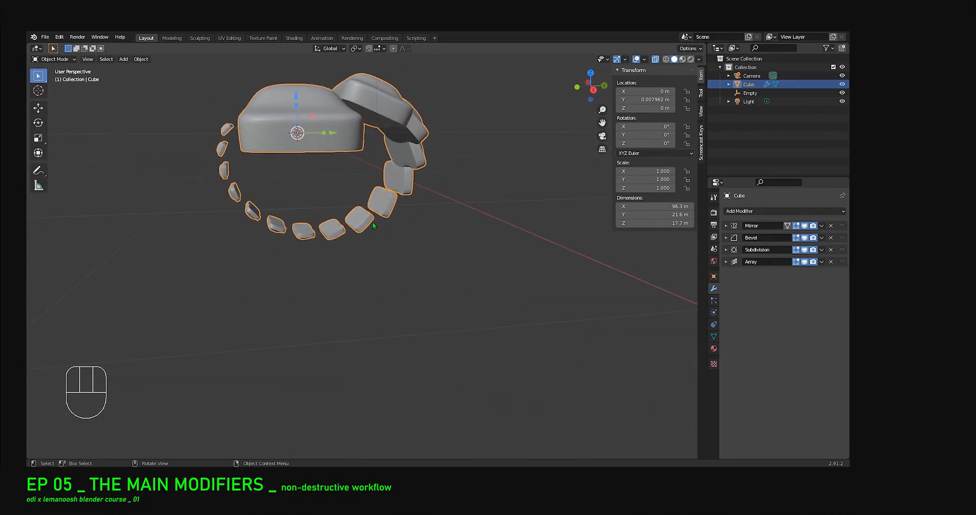
middle_click_drag(372, 221, 409, 240, "shift")
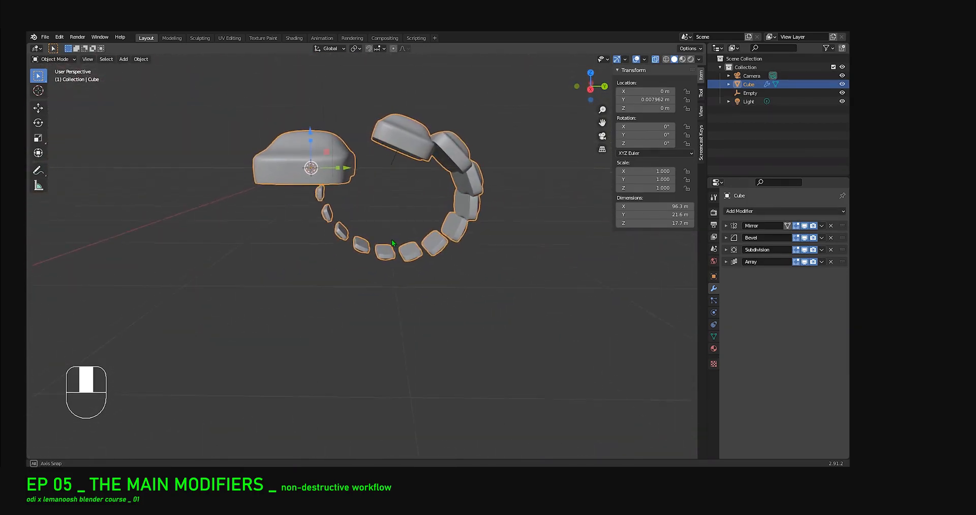
middle_click_drag(393, 239, 400, 238)
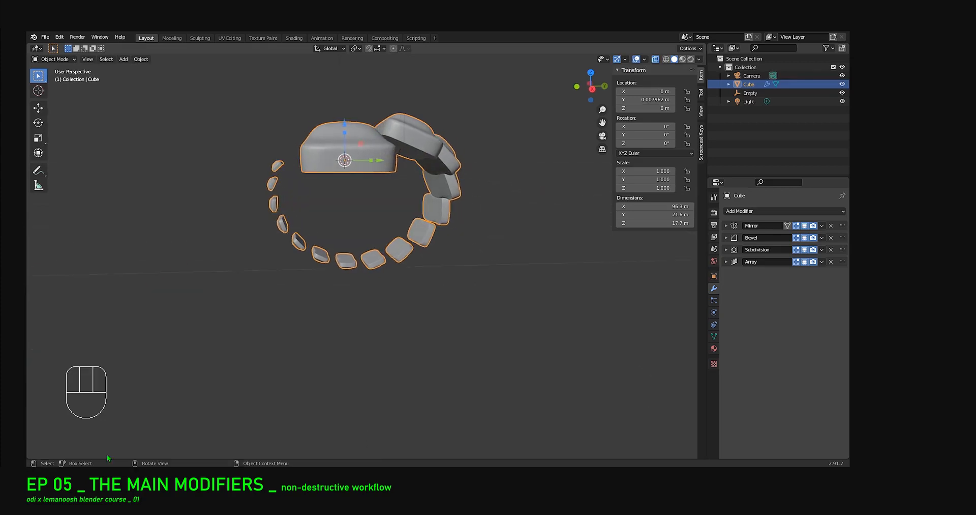